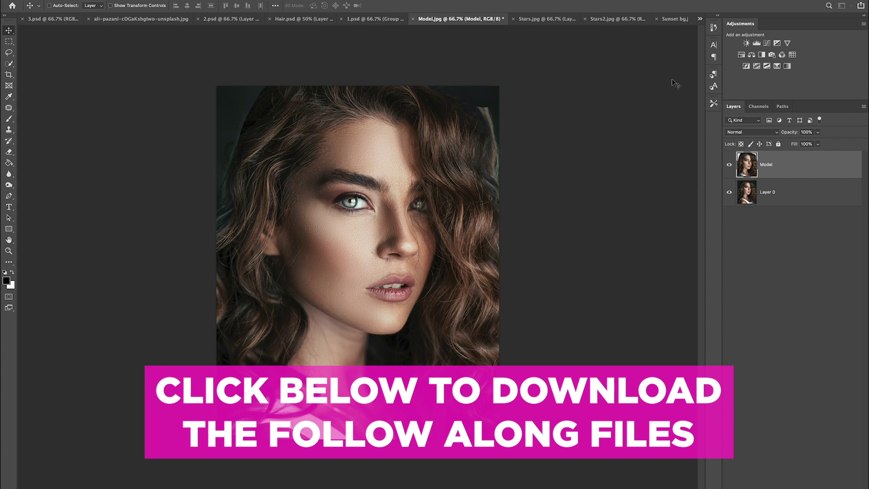
Shift the Model layer to the right over Layer 0 and hide it.
{"action": "left_click_drag", "start_coordinate": [407, 177], "coordinate": [358, 167]}
{"action": "key", "text": "super+z"}
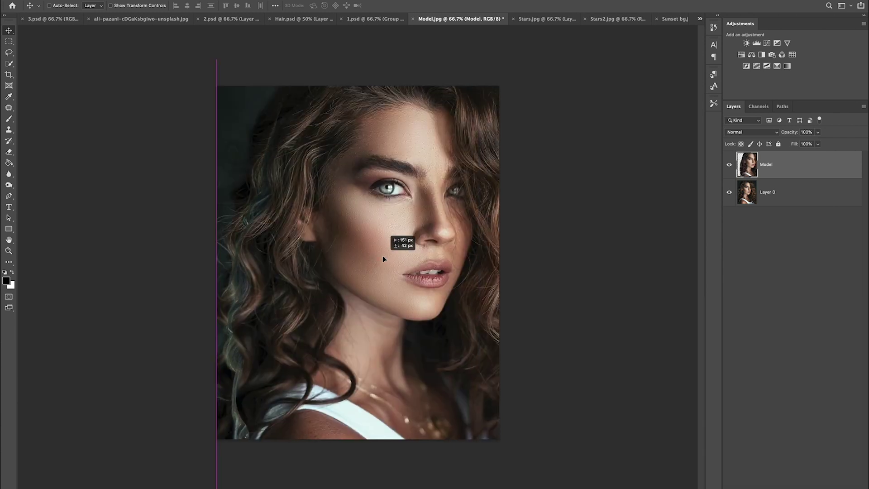
{"action": "left_click_drag", "start_coordinate": [382, 255], "coordinate": [374, 252]}
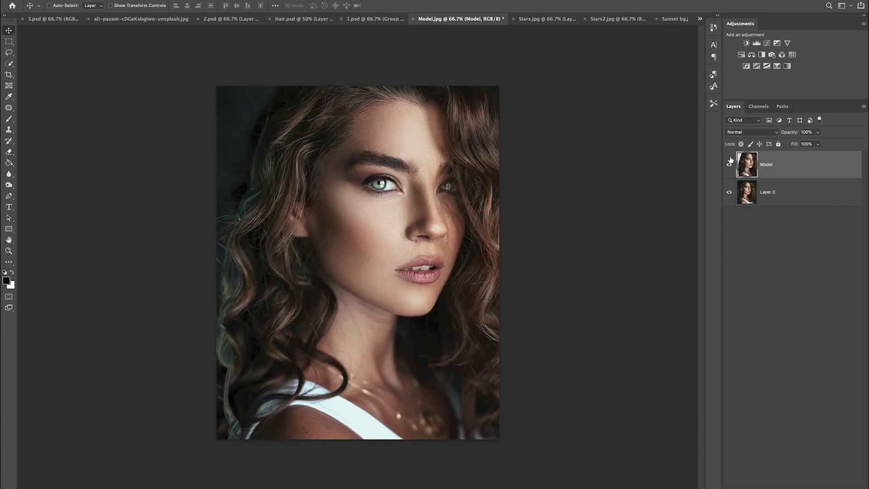
{"action": "left_click", "coordinate": [731, 165]}
Trace a Pen path on Layer 0 from below the canvas edge up along the right side of the model's hair.
{"action": "left_click", "coordinate": [755, 201]}
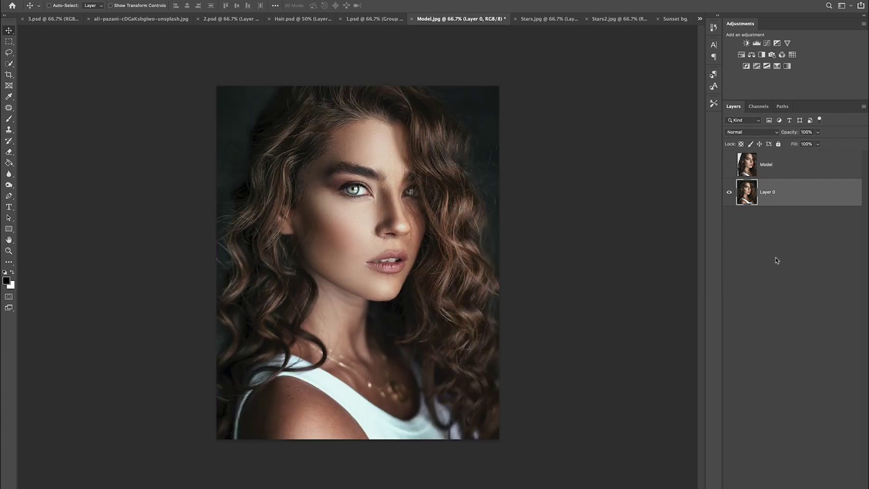
{"action": "key", "text": "p"}
{"action": "key", "text": "super+plus"}
{"action": "key", "text": "super+plus"}
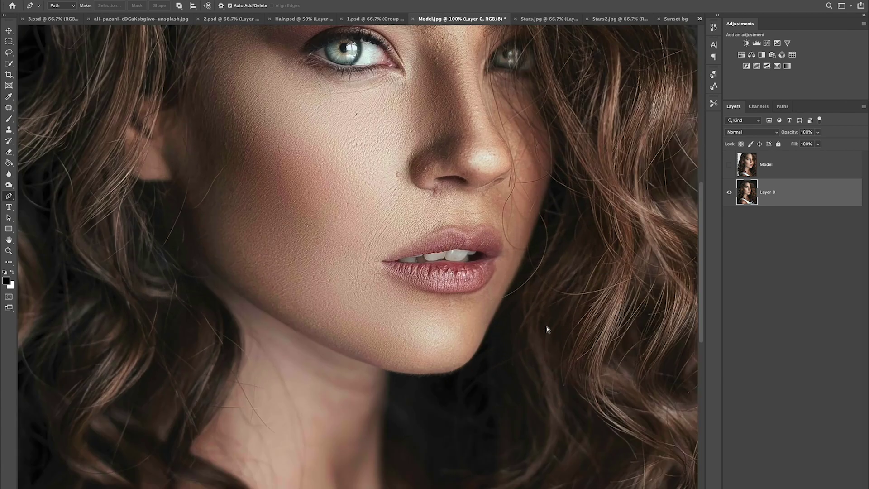
{"action": "left_click_drag", "start_coordinate": [492, 292], "coordinate": [329, 180]}
{"action": "left_click_drag", "start_coordinate": [553, 330], "coordinate": [359, 201]}
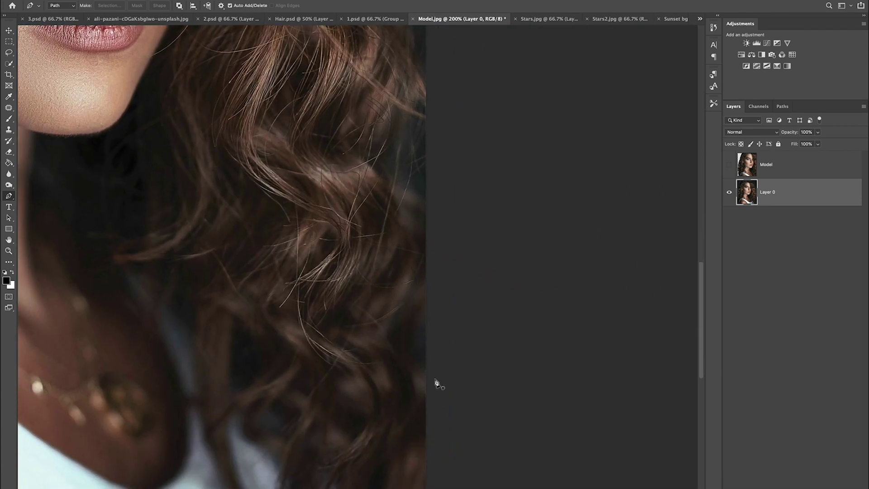
{"action": "scroll", "coordinate": [436, 384], "scroll_direction": "down", "scroll_amount": 5}
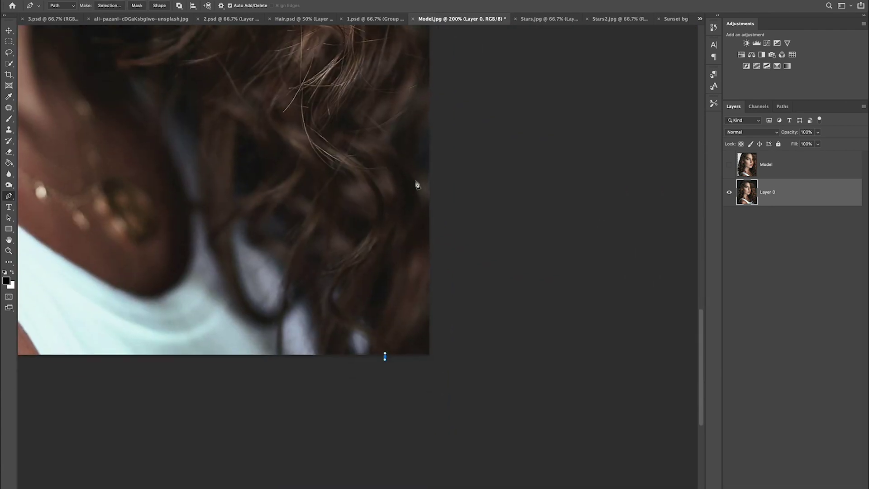
{"action": "left_click_drag", "start_coordinate": [384, 144], "coordinate": [357, 101]}
{"action": "left_click_drag", "start_coordinate": [404, 130], "coordinate": [414, 331]}
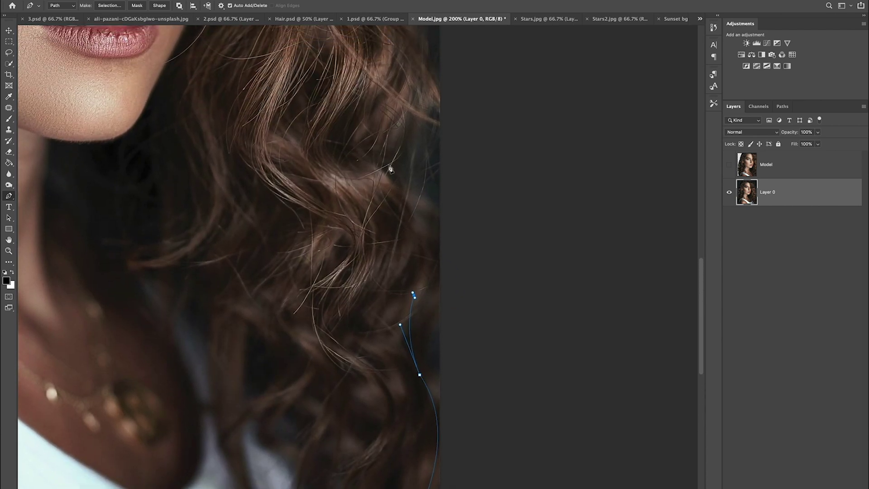
{"action": "left_click_drag", "start_coordinate": [381, 164], "coordinate": [331, 118]}
{"action": "left_click_drag", "start_coordinate": [405, 174], "coordinate": [435, 336]}
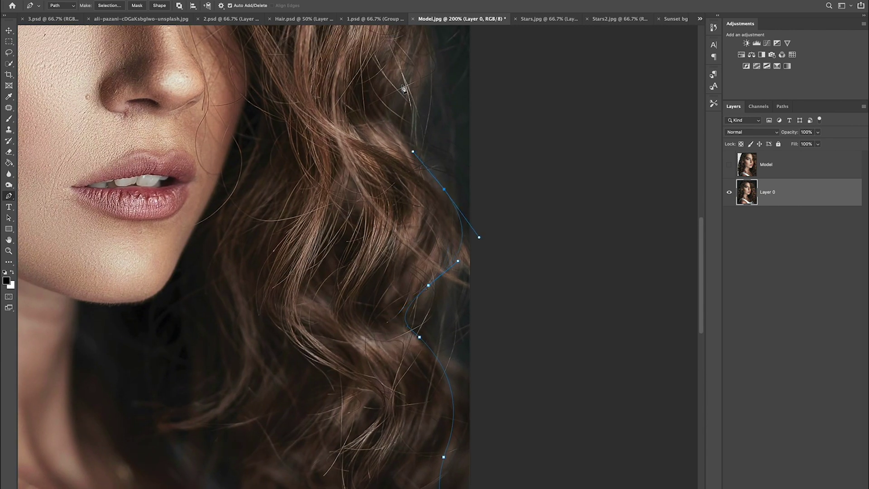
Continue the path over the head and down the left side of the hair, and close it below the canvas.
{"action": "left_click_drag", "start_coordinate": [560, 360], "coordinate": [500, 296]}
{"action": "left_click", "coordinate": [235, 240]}
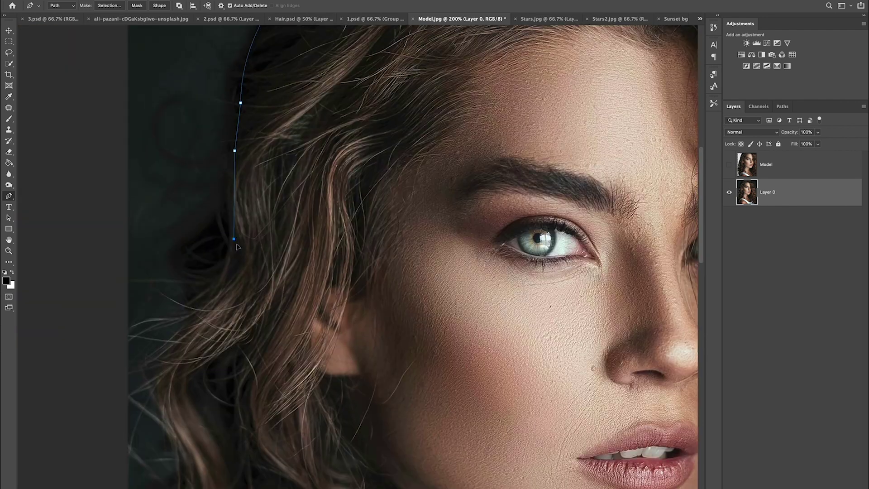
{"action": "left_click_drag", "start_coordinate": [245, 293], "coordinate": [248, 342]}
{"action": "key", "text": "super+minus"}
{"action": "key", "text": "super+minus"}
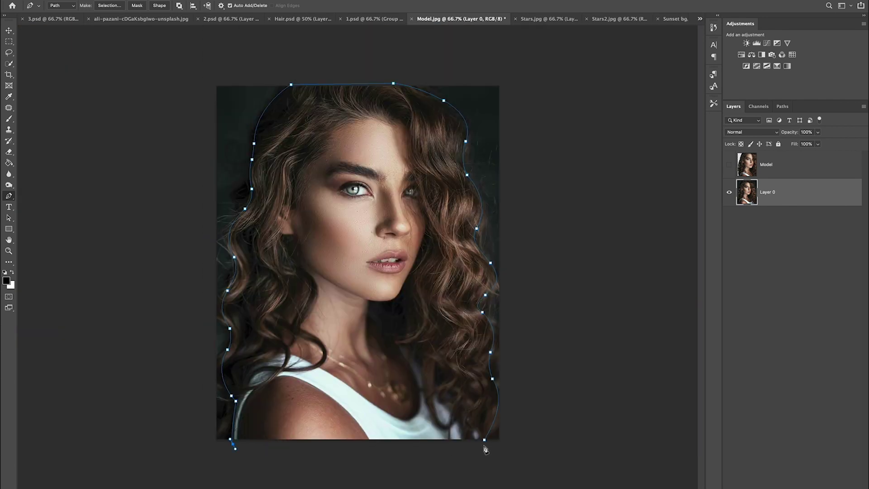
{"action": "left_click", "coordinate": [484, 441]}
Convert the closed path into a new anti-aliased selection with a feather radius of 1 pixel.
{"action": "right_click", "coordinate": [417, 315]}
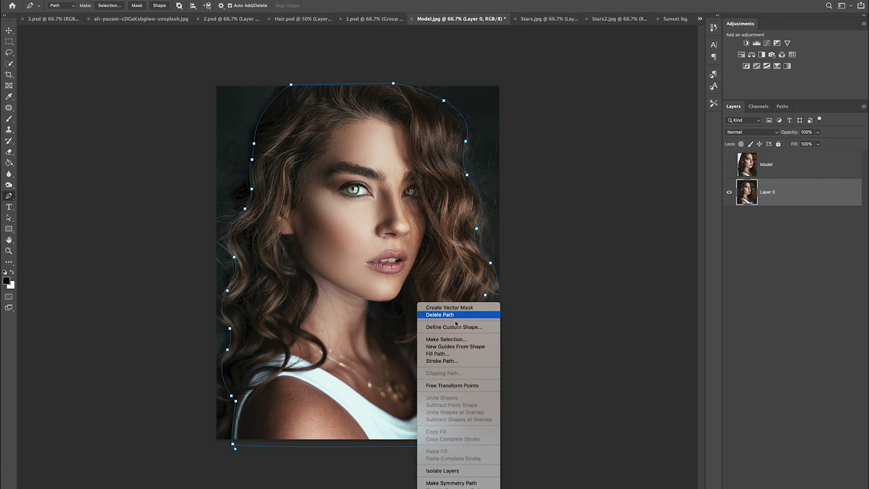
{"action": "left_click", "coordinate": [457, 340]}
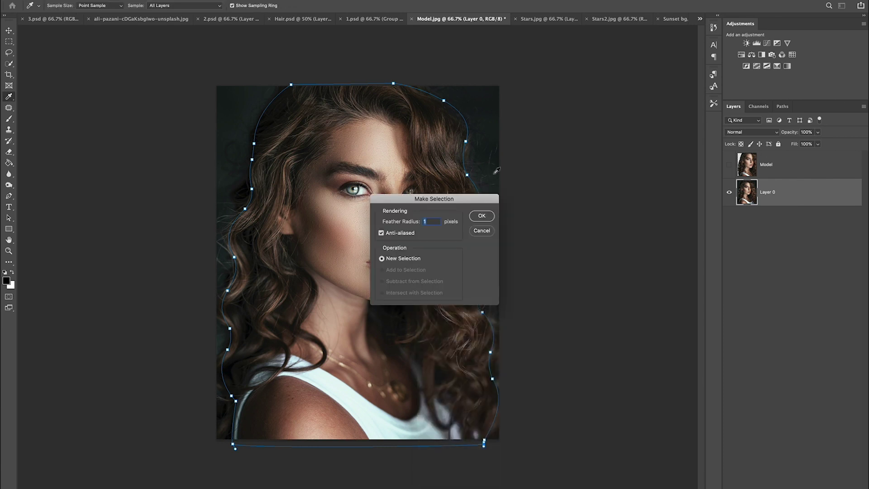
{"action": "left_click", "coordinate": [481, 216]}
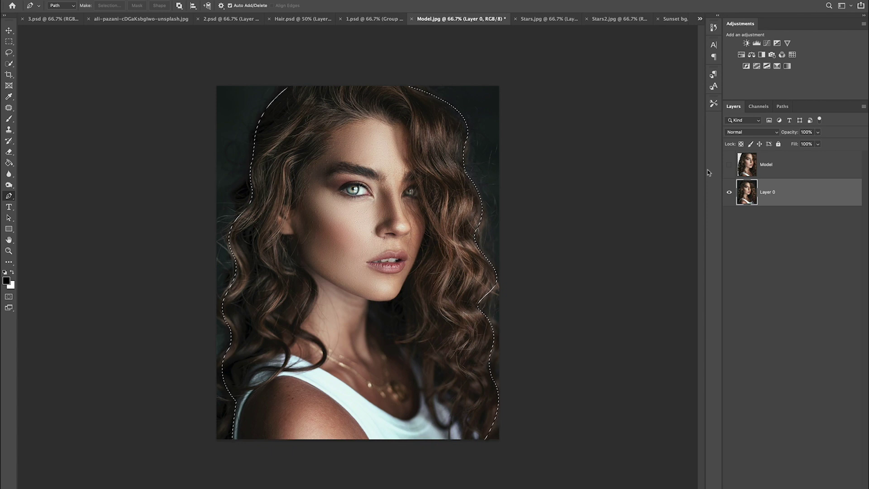
Invert the selection and delete the background around the model on Layer 0.
{"action": "key", "text": "Delete"}
{"action": "key", "text": "ctrl+z"}
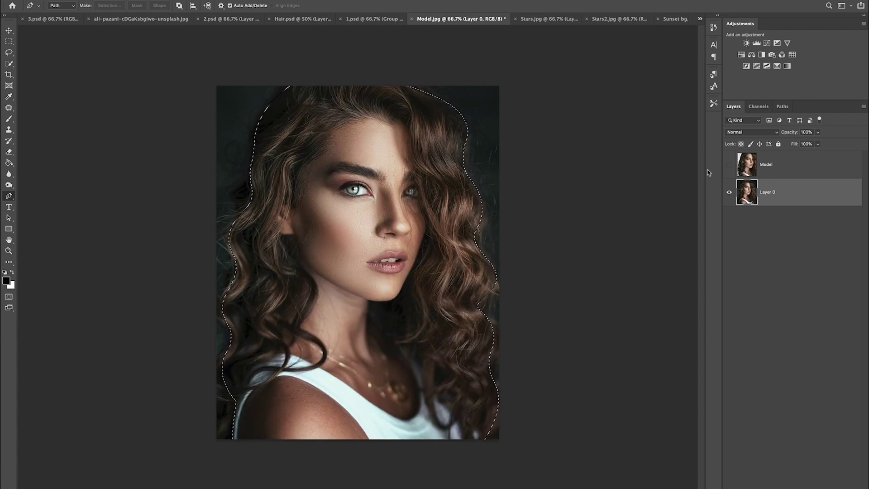
{"action": "key", "text": "ctrl+shift+i"}
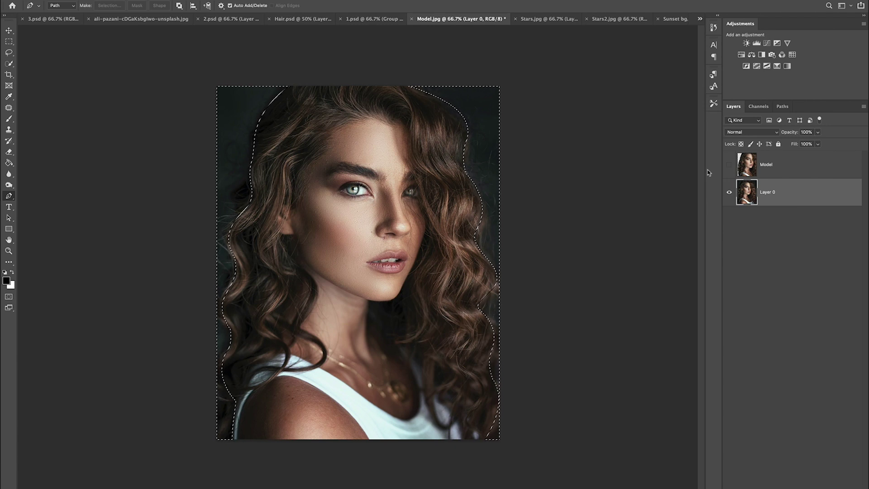
{"action": "key", "text": "Delete"}
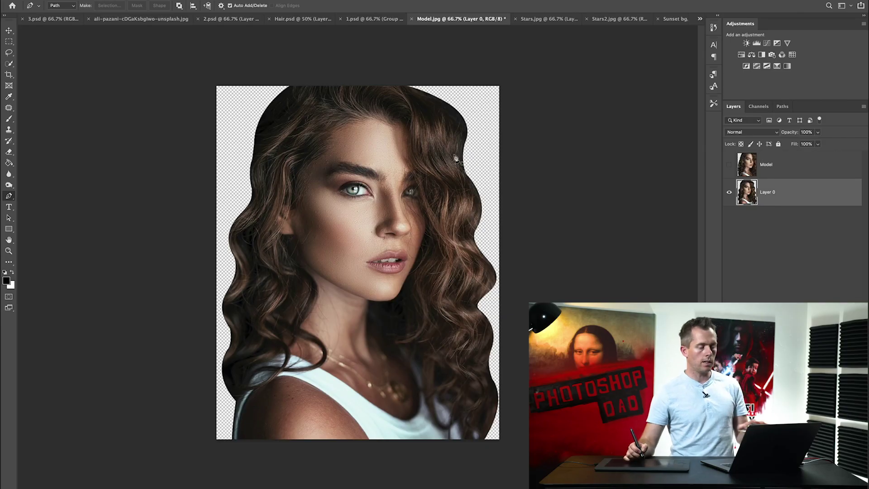
Shift the cut-out model to the left and copy the long hair strand on Layer 4 of Hair.psd into Model.jpg.
{"action": "key", "text": "v"}
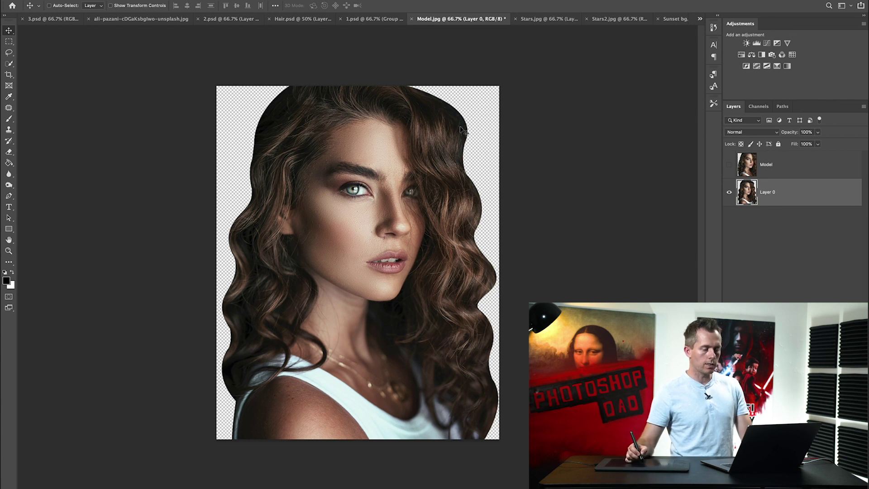
{"action": "left_click_drag", "start_coordinate": [446, 284], "coordinate": [425, 284]}
{"action": "left_click", "coordinate": [301, 19]}
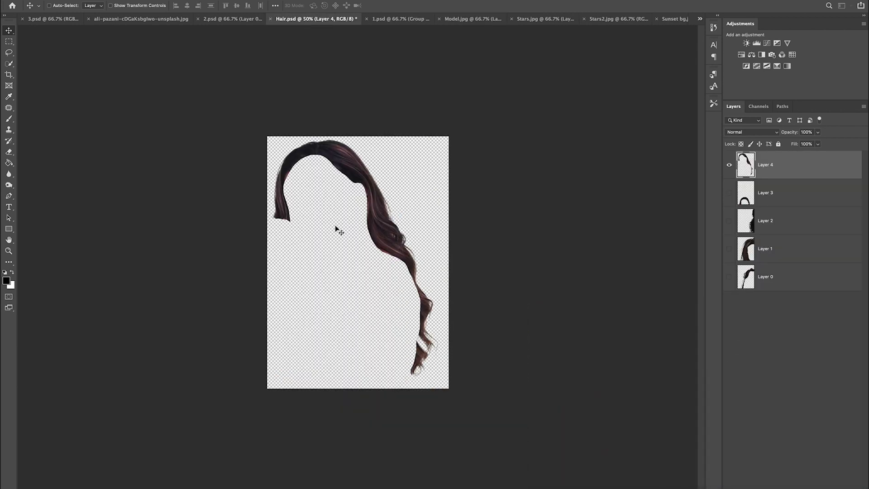
{"action": "mouse_move", "coordinate": [366, 180]}
{"action": "left_mouse_down"}
{"action": "mouse_move", "coordinate": [357, 131]}
{"action": "mouse_move", "coordinate": [354, 176]}
{"action": "left_mouse_up"}
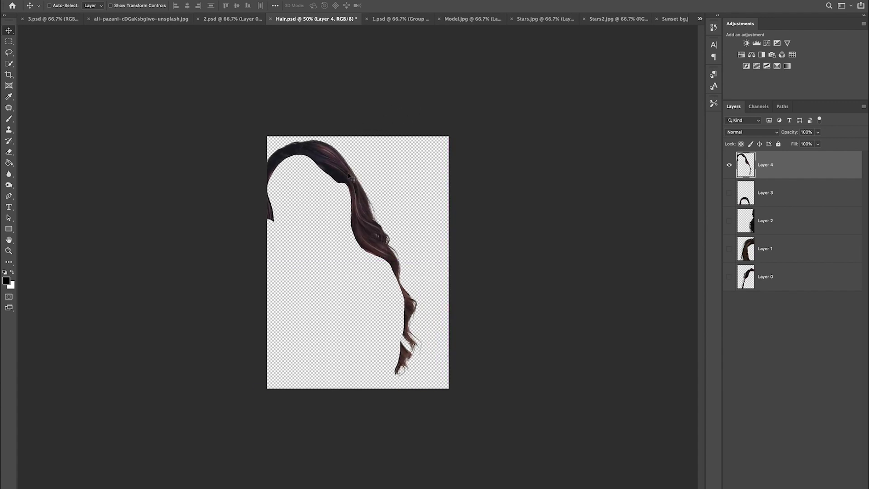
{"action": "left_click_drag", "start_coordinate": [350, 202], "coordinate": [392, 21]}
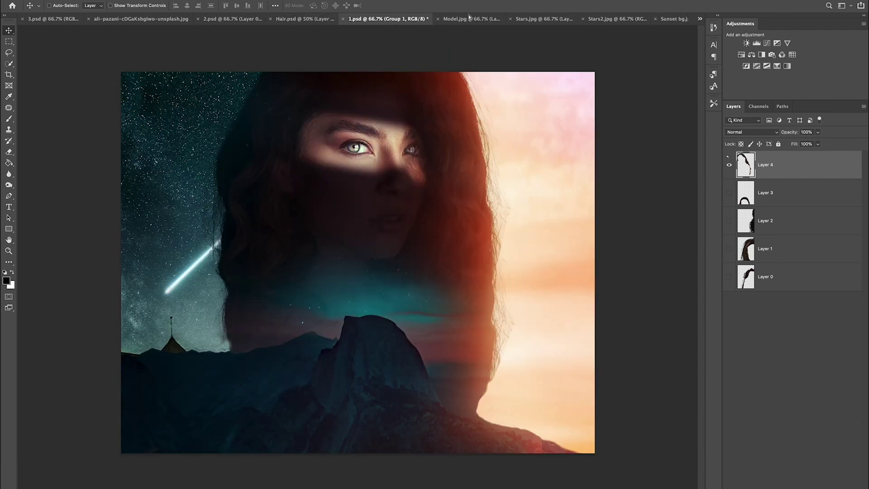
{"action": "left_click_drag", "start_coordinate": [469, 18], "coordinate": [470, 19]}
{"action": "left_click_drag", "start_coordinate": [433, 161], "coordinate": [548, 148]}
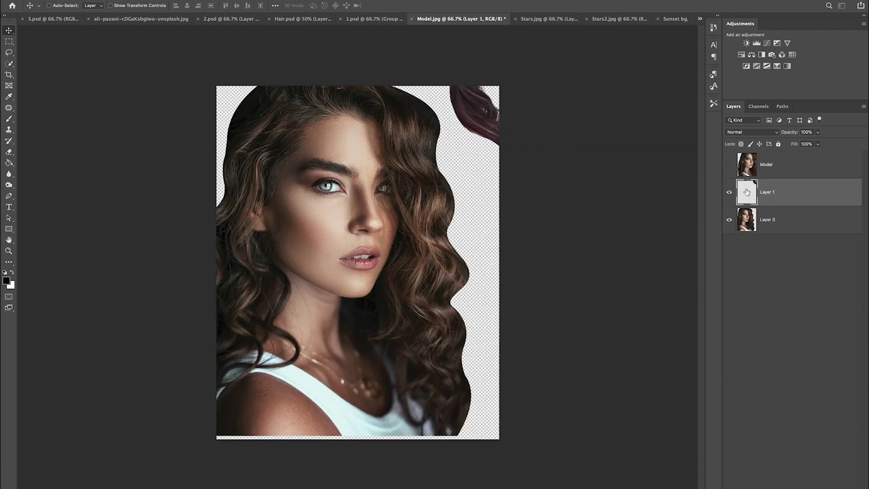
Place the copied hair layer beneath Layer 0 and rename it Hair.
{"action": "left_click_drag", "start_coordinate": [763, 192], "coordinate": [769, 222]}
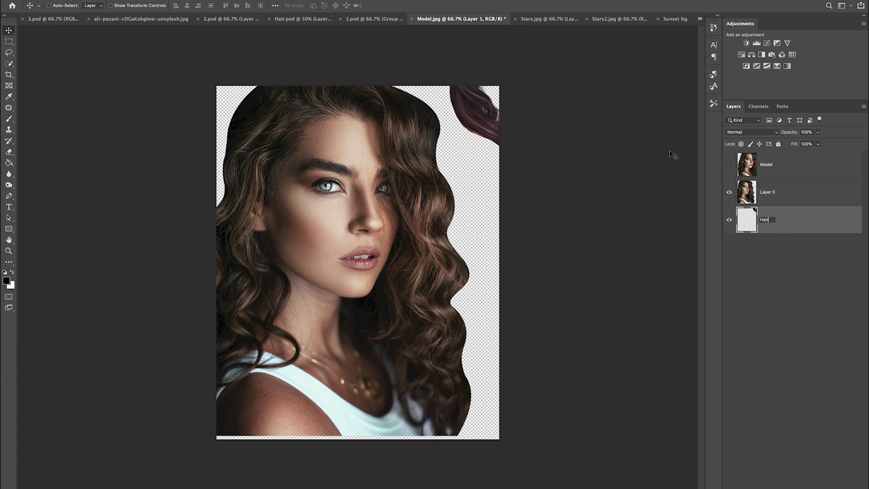
{"action": "key", "text": "Return"}
Move the hair strand behind the right side of the model's head.
{"action": "left_click_drag", "start_coordinate": [479, 122], "coordinate": [438, 169]}
{"action": "key", "text": "super+plus"}
{"action": "key", "text": "super+plus"}
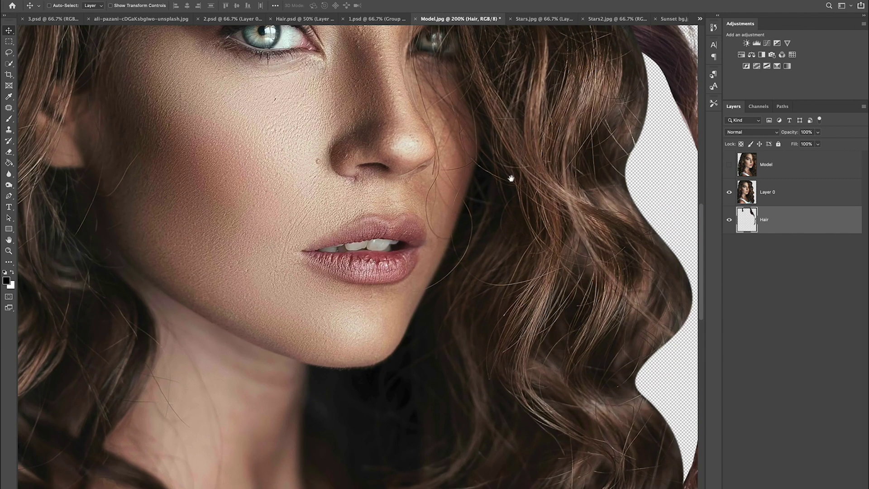
{"action": "left_click_drag", "start_coordinate": [511, 179], "coordinate": [325, 361]}
{"action": "key", "text": "super+minus"}
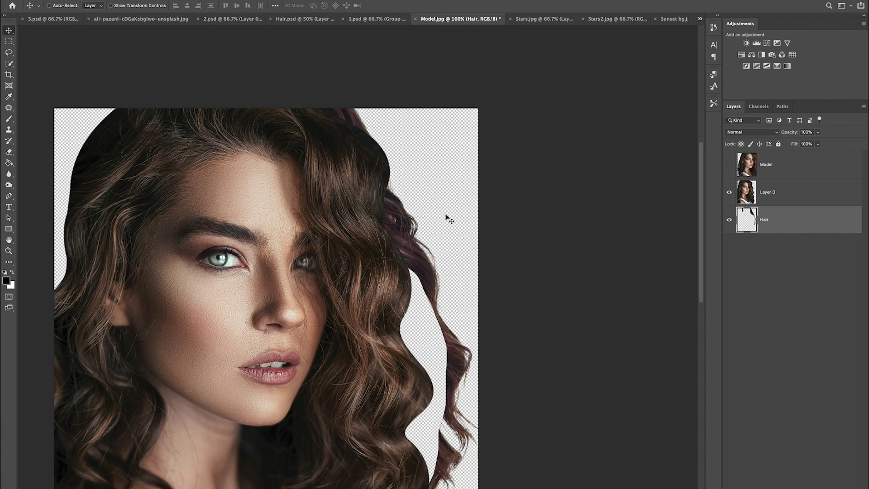
Rotate the hair strand about 16° clockwise with Free Transform and fit it along the right edge of the curls.
{"action": "key", "text": "super+t"}
{"action": "left_click_drag", "start_coordinate": [510, 146], "coordinate": [495, 216]}
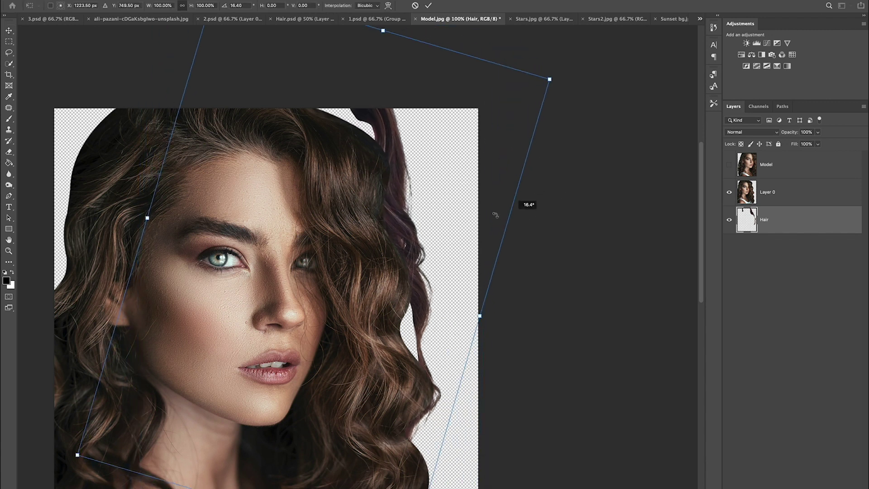
{"action": "left_click_drag", "start_coordinate": [445, 201], "coordinate": [446, 258]}
{"action": "key", "text": "Return"}
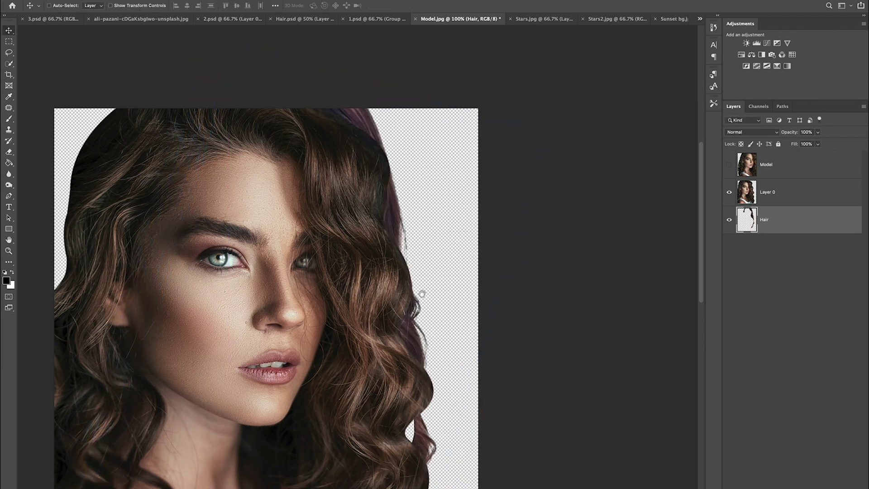
{"action": "left_click_drag", "start_coordinate": [421, 294], "coordinate": [443, 275]}
{"action": "left_click", "coordinate": [729, 221]}
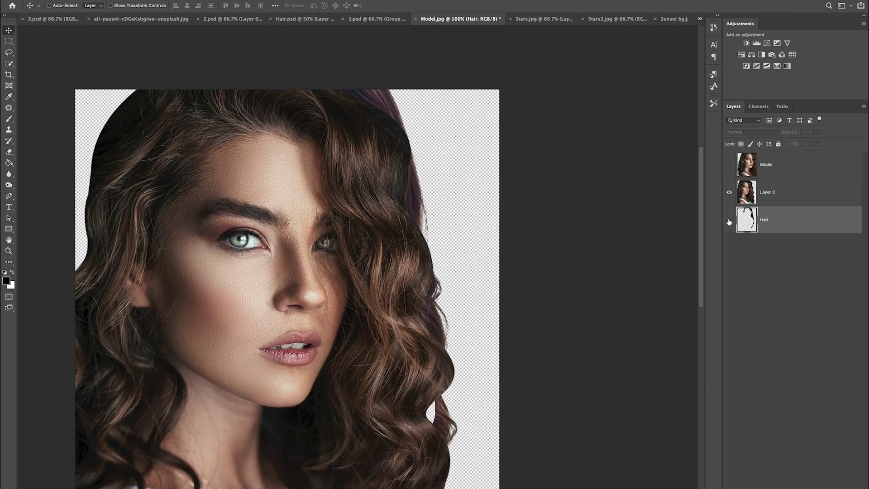
{"action": "left_click", "coordinate": [729, 220]}
Warp the Hair layer so its strands follow the top and right contour of the model's curls.
{"action": "left_click", "coordinate": [84, 1]}
{"action": "mouse_move", "coordinate": [167, 181]}
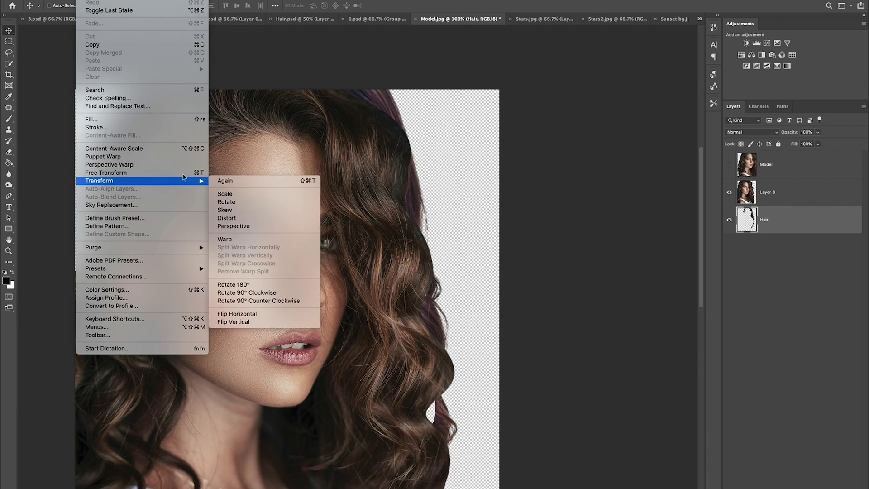
{"action": "left_click", "coordinate": [253, 239]}
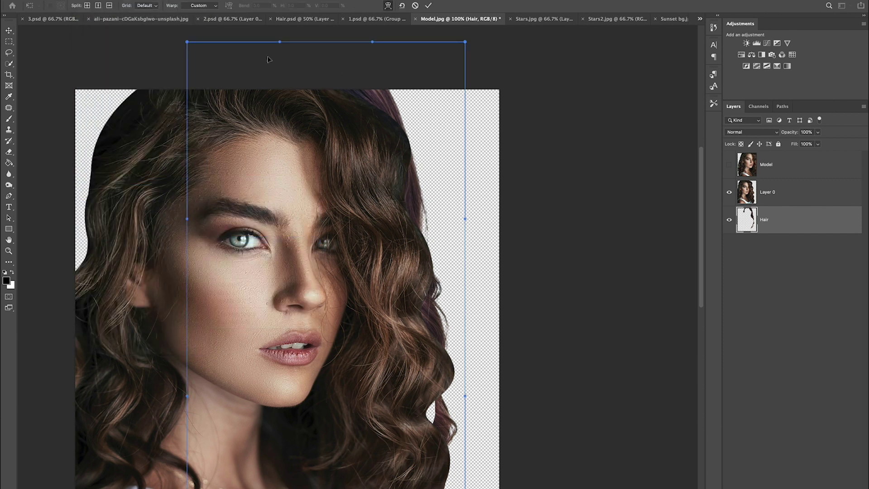
{"action": "left_click_drag", "start_coordinate": [184, 47], "coordinate": [60, 134]}
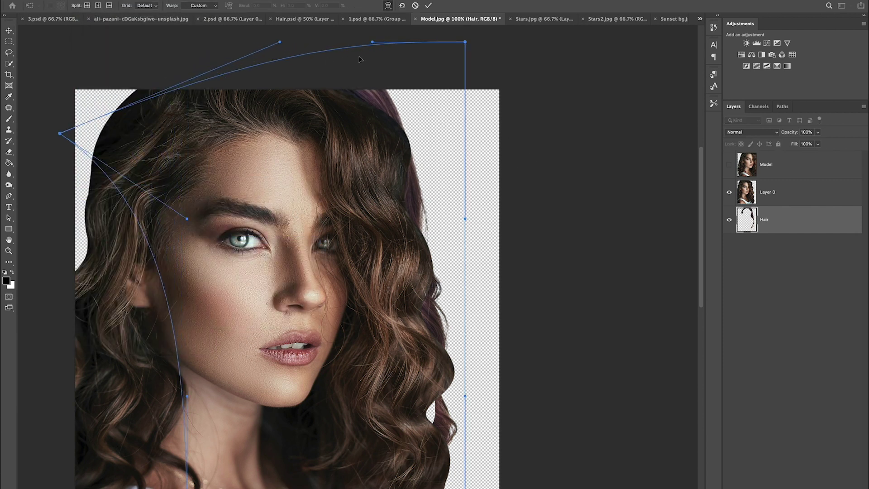
{"action": "left_click_drag", "start_coordinate": [372, 42], "coordinate": [312, 66]}
{"action": "left_click_drag", "start_coordinate": [451, 142], "coordinate": [436, 78]}
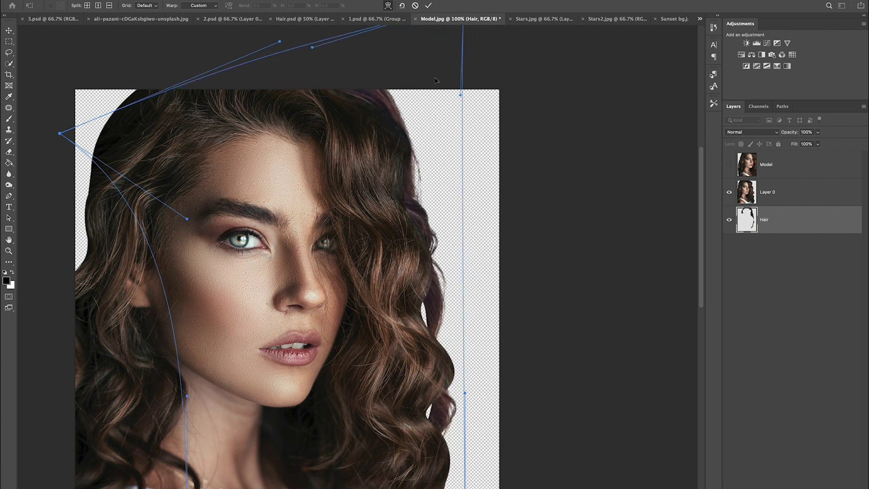
{"action": "left_click_drag", "start_coordinate": [416, 116], "coordinate": [447, 262]}
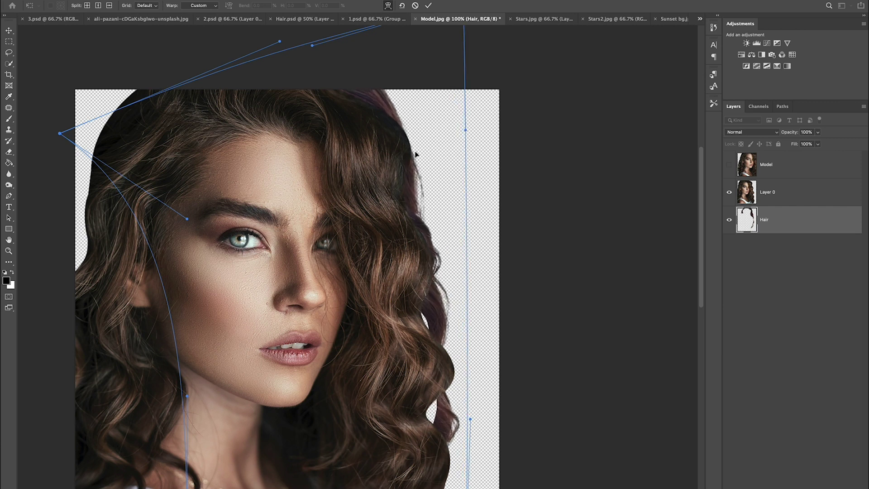
{"action": "left_click_drag", "start_coordinate": [416, 154], "coordinate": [422, 147]}
{"action": "left_click_drag", "start_coordinate": [446, 346], "coordinate": [449, 324]}
{"action": "left_click_drag", "start_coordinate": [463, 117], "coordinate": [510, 116]}
{"action": "left_click_drag", "start_coordinate": [449, 326], "coordinate": [462, 358]}
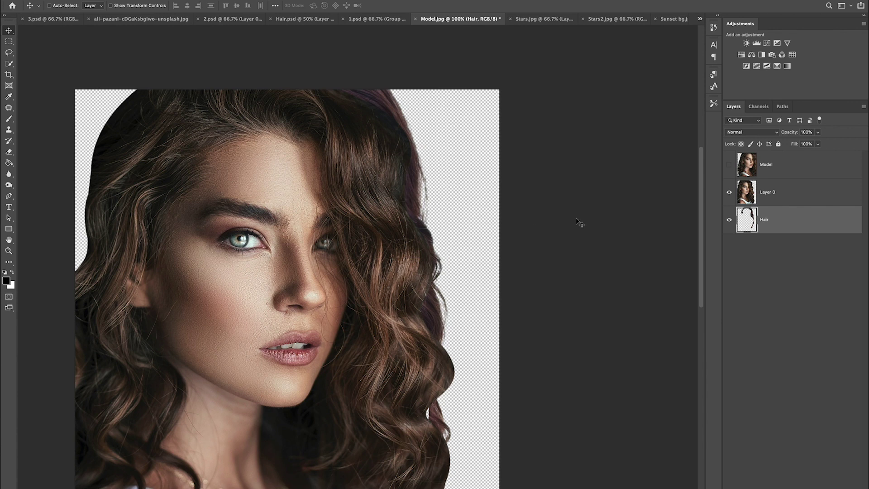
{"action": "left_click_drag", "start_coordinate": [378, 291], "coordinate": [445, 217]}
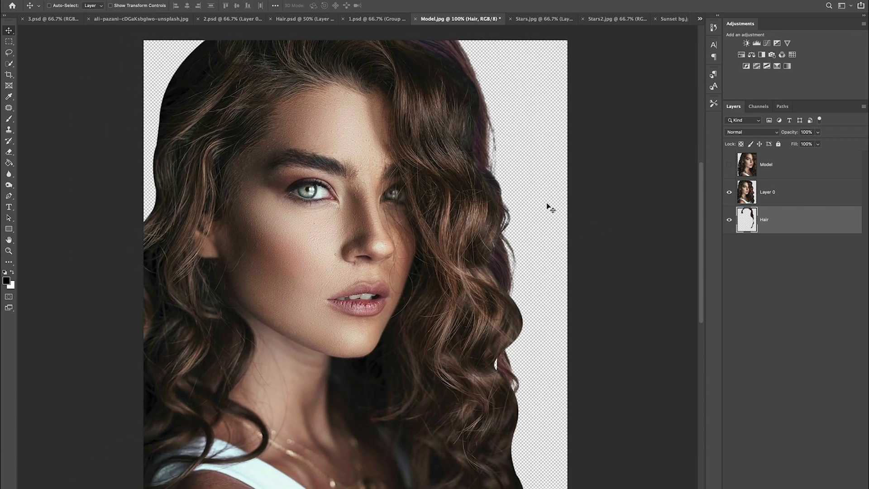
{"action": "left_click_drag", "start_coordinate": [404, 206], "coordinate": [362, 301]}
{"action": "key", "text": "super+plus"}
{"action": "left_click_drag", "start_coordinate": [546, 259], "coordinate": [421, 154]}
{"action": "key", "text": "super+minus"}
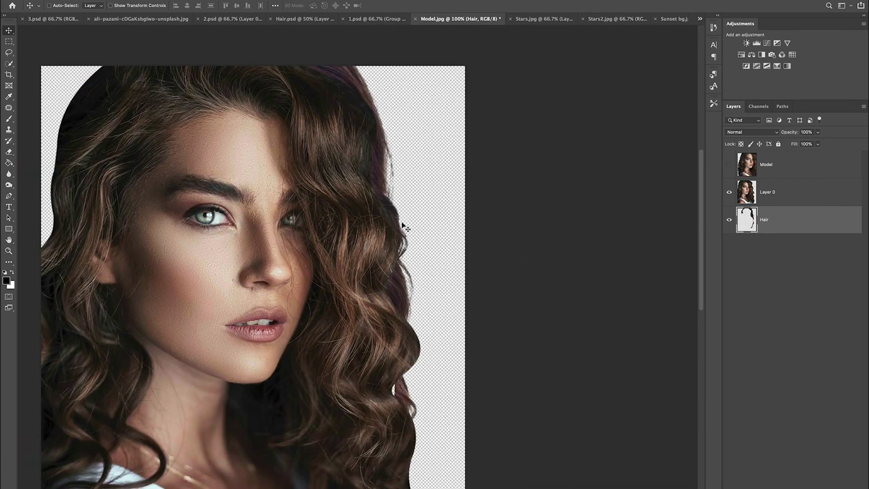
Place a duplicate of the Hair layer behind the lower right curls and erase its leftover strand near the canvas bottom.
{"action": "left_click_drag", "start_coordinate": [414, 263], "coordinate": [440, 444]}
{"action": "left_click_drag", "start_coordinate": [454, 295], "coordinate": [501, 71]}
{"action": "left_click_drag", "start_coordinate": [460, 236], "coordinate": [458, 254]}
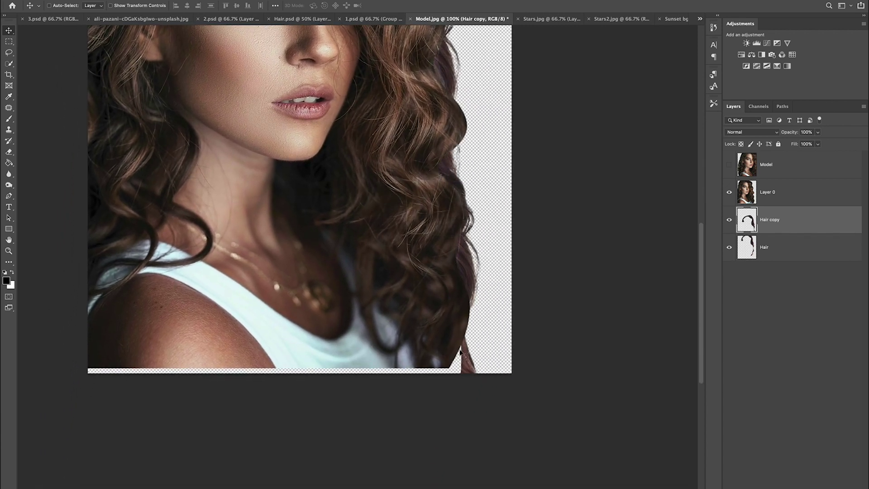
{"action": "key", "text": "e"}
{"action": "left_click_drag", "start_coordinate": [474, 340], "coordinate": [467, 353]}
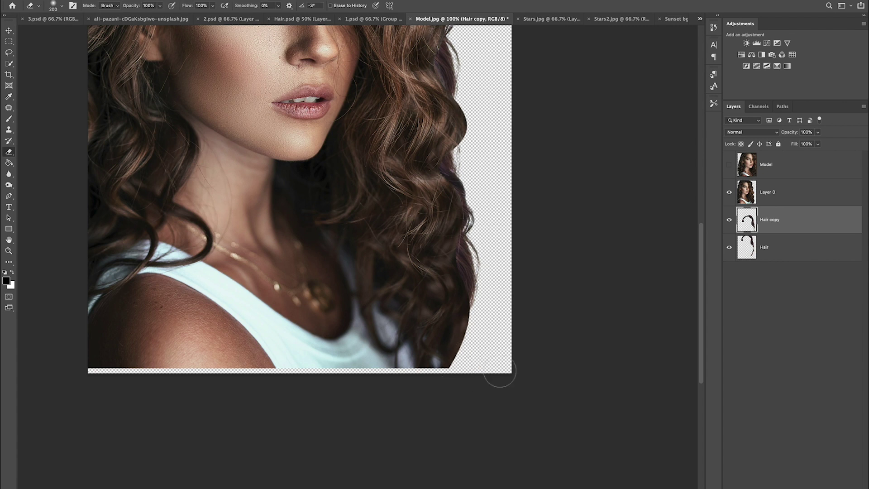
Inspect the rebuilt hair edge along the right side of the curls, from the shoulder up to the crown, at up to 200% magnification.
{"action": "left_click_drag", "start_coordinate": [551, 193], "coordinate": [547, 345]}
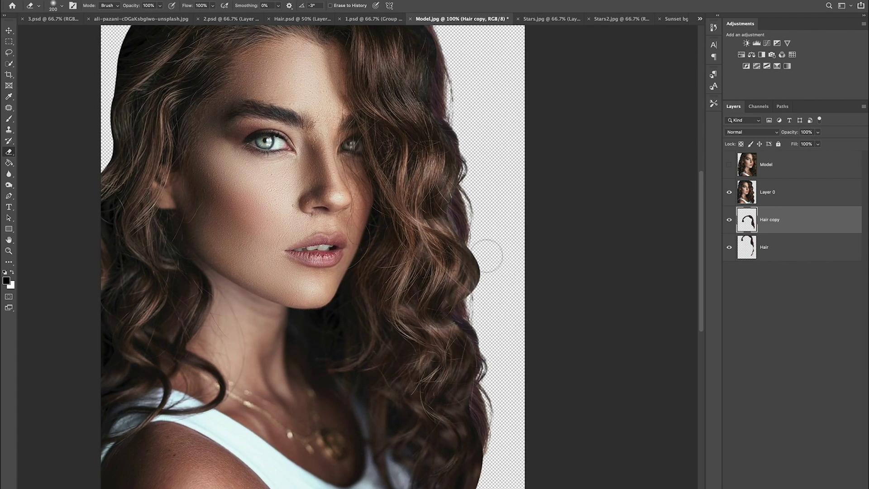
{"action": "key", "text": "super+plus"}
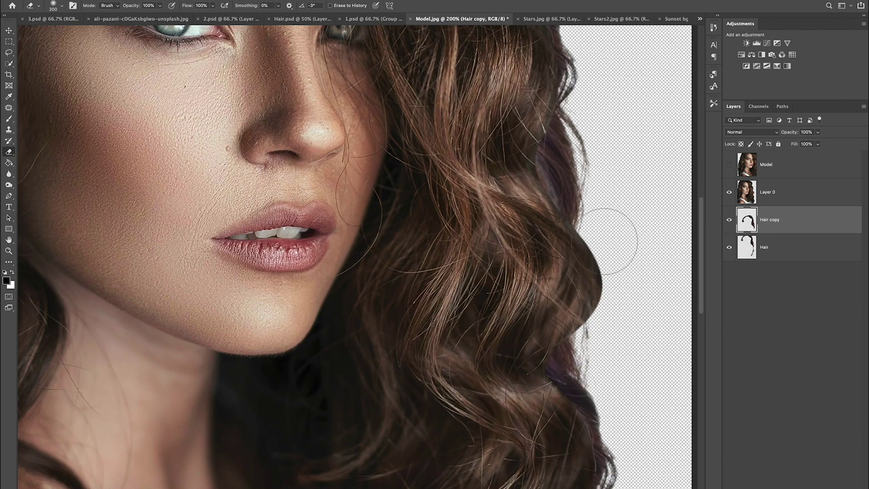
{"action": "key", "text": "v"}
{"action": "left_click_drag", "start_coordinate": [569, 252], "coordinate": [517, 232]}
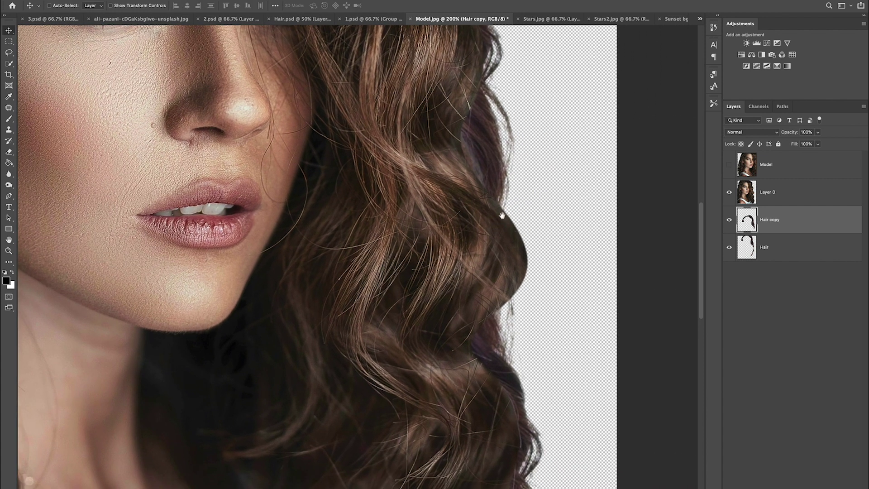
{"action": "left_click_drag", "start_coordinate": [502, 215], "coordinate": [504, 357]}
{"action": "left_click_drag", "start_coordinate": [484, 294], "coordinate": [512, 371]}
{"action": "left_click_drag", "start_coordinate": [488, 245], "coordinate": [543, 398]}
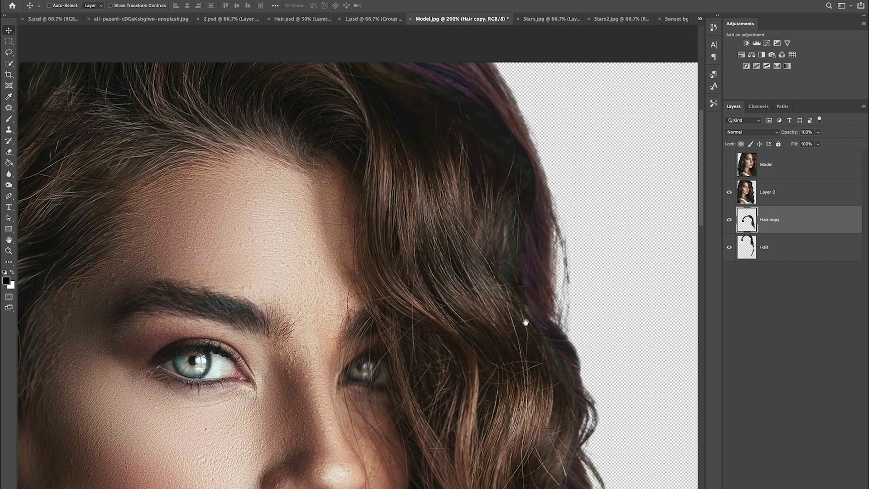
{"action": "left_click_drag", "start_coordinate": [525, 323], "coordinate": [526, 321]}
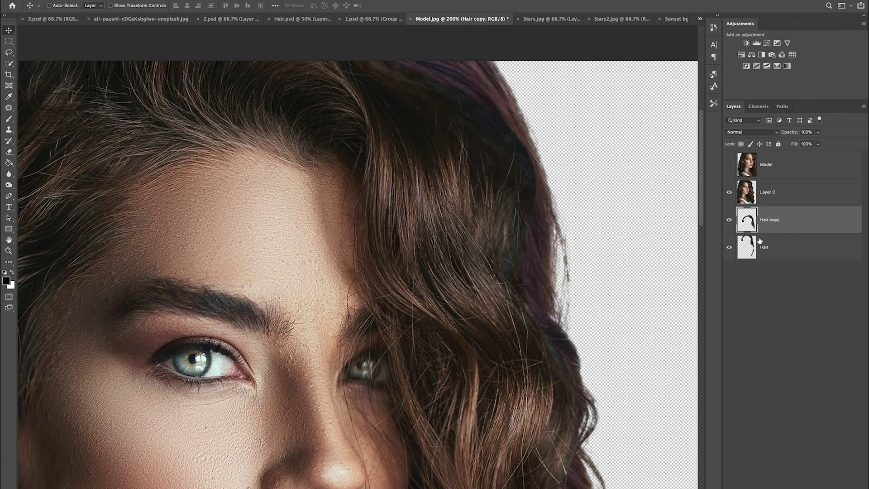
Hide Layer 0 and both hair layers, and make the finished Model cutout visible and active.
{"action": "key", "text": "super+minus"}
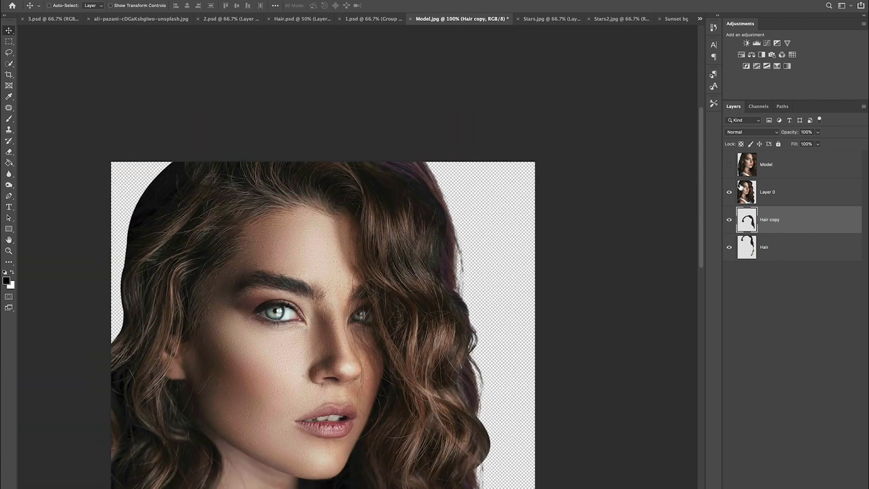
{"action": "left_click_drag", "start_coordinate": [730, 194], "coordinate": [730, 249]}
{"action": "left_click", "coordinate": [730, 166]}
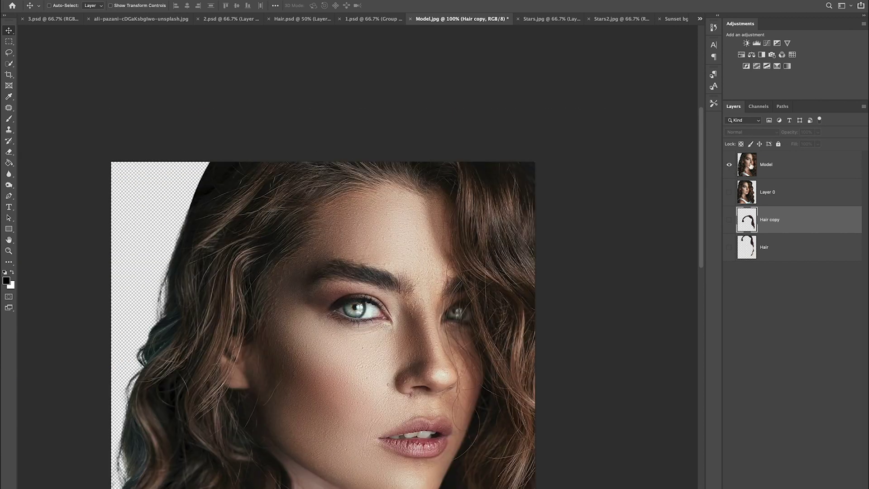
{"action": "left_click", "coordinate": [752, 165]}
Shift the Model cutout around the canvas to examine its hair edges on both sides and at the top.
{"action": "left_click_drag", "start_coordinate": [315, 304], "coordinate": [417, 130]}
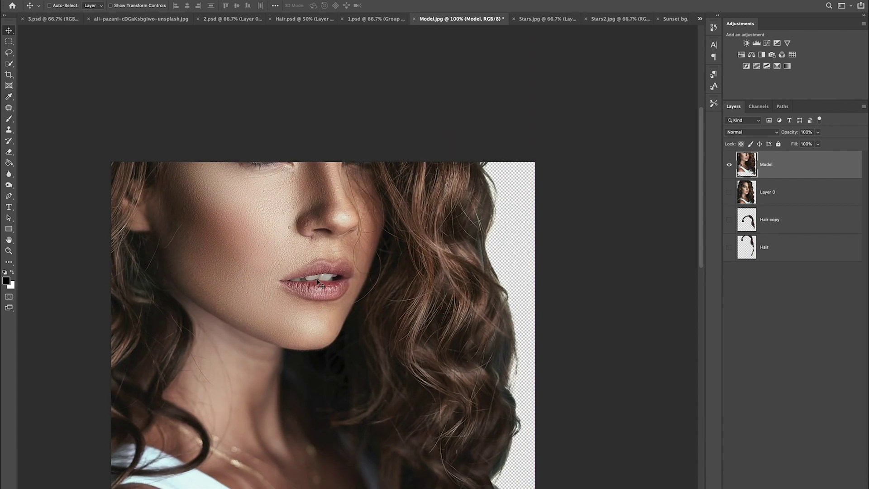
{"action": "left_click_drag", "start_coordinate": [368, 273], "coordinate": [320, 246]}
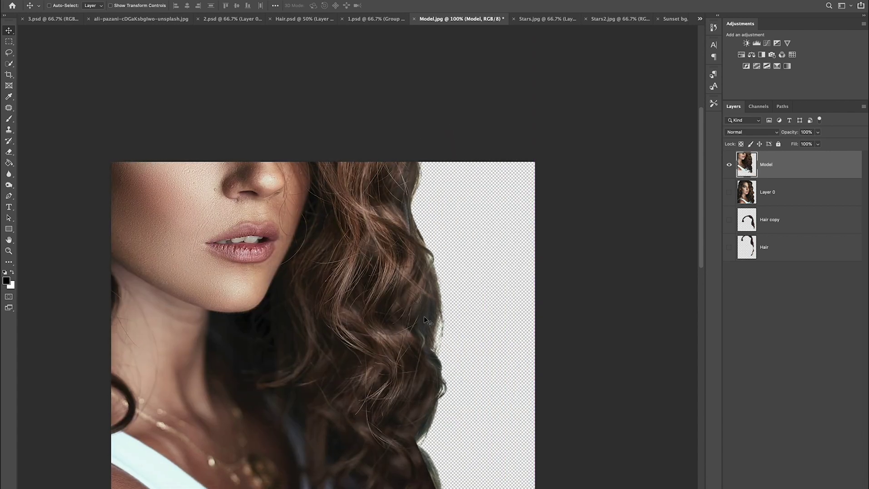
{"action": "key", "text": "super+z"}
{"action": "left_click_drag", "start_coordinate": [399, 296], "coordinate": [458, 435]}
{"action": "left_click_drag", "start_coordinate": [460, 291], "coordinate": [436, 293]}
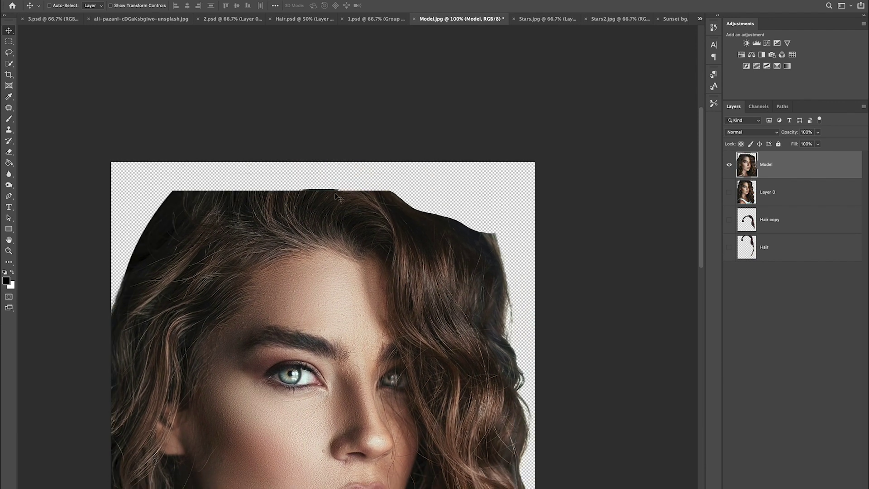
{"action": "left_click_drag", "start_coordinate": [403, 340], "coordinate": [404, 198]}
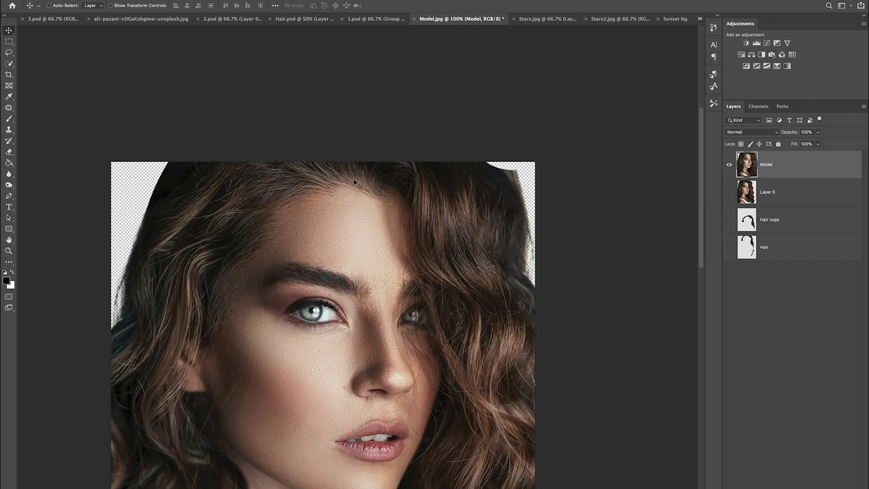
Switch to 1.psd and check the composite's pixel dimensions and resolution with Image Size.
{"action": "left_click", "coordinate": [377, 19]}
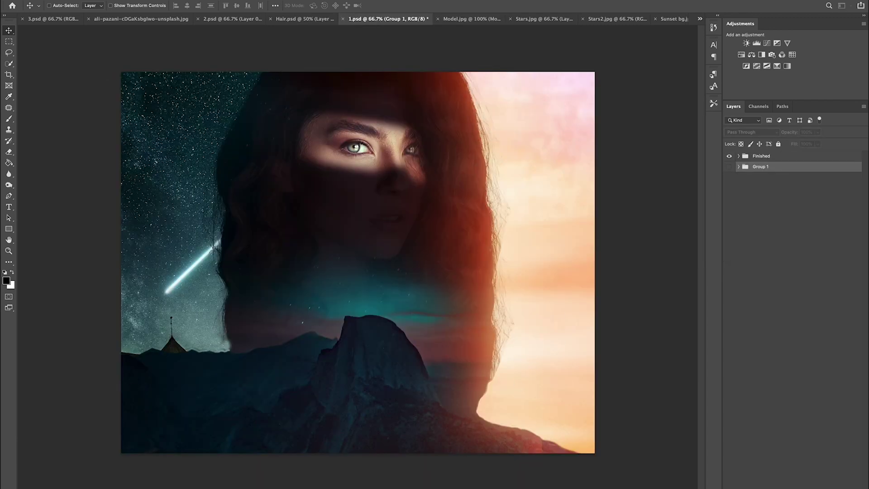
{"action": "left_click", "coordinate": [68, 1]}
{"action": "mouse_move", "coordinate": [107, 1]}
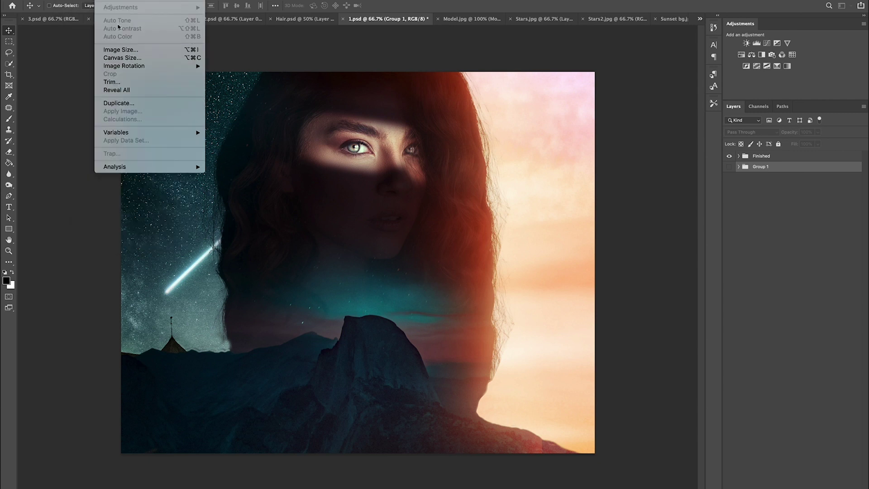
{"action": "left_click", "coordinate": [139, 50]}
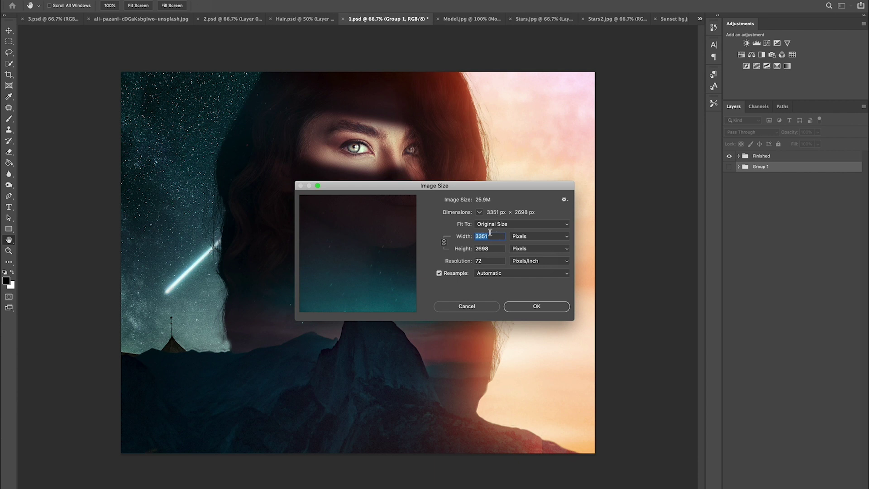
{"action": "left_click", "coordinate": [537, 306]}
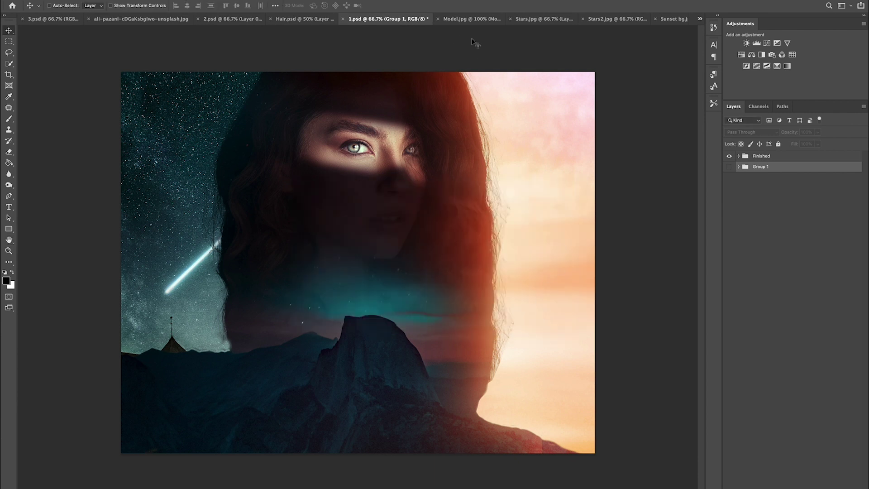
Bring the Model layer from Model.jpg into 1.psd above the Finished group and hide that group.
{"action": "left_click", "coordinate": [470, 18]}
{"action": "left_click_drag", "start_coordinate": [376, 144], "coordinate": [382, 184]}
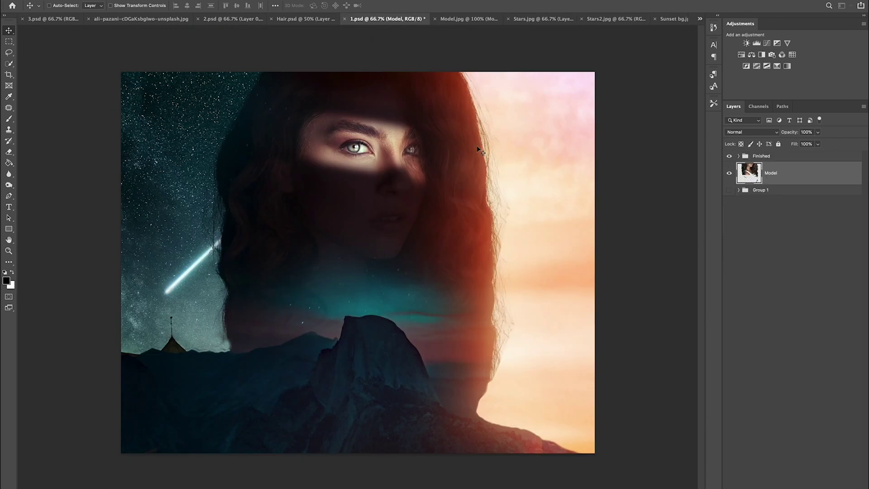
{"action": "mouse_move", "coordinate": [747, 172]}
{"action": "left_mouse_down"}
{"action": "mouse_move", "coordinate": [762, 154]}
{"action": "mouse_move", "coordinate": [745, 158]}
{"action": "mouse_move", "coordinate": [750, 183]}
{"action": "left_mouse_up"}
{"action": "key", "text": "super+z"}
{"action": "left_click", "coordinate": [730, 157]}
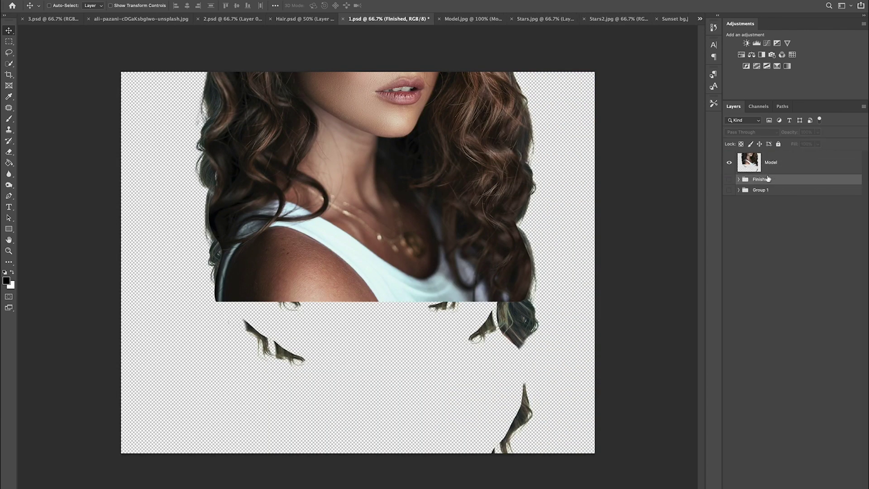
Erase stray hair fragments around the model's lower area and scale her down slightly with Free Transform to fit the canvas.
{"action": "left_click", "coordinate": [752, 166]}
{"action": "left_click_drag", "start_coordinate": [411, 159], "coordinate": [413, 233]}
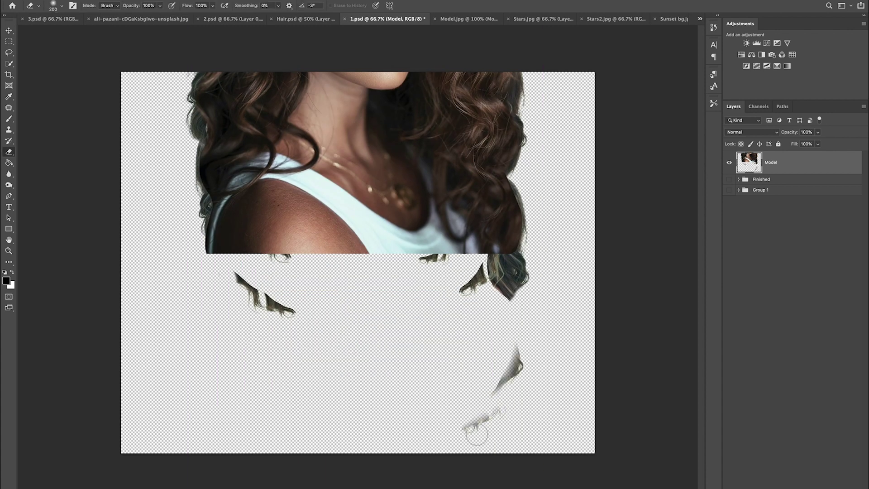
{"action": "key", "text": "super+t"}
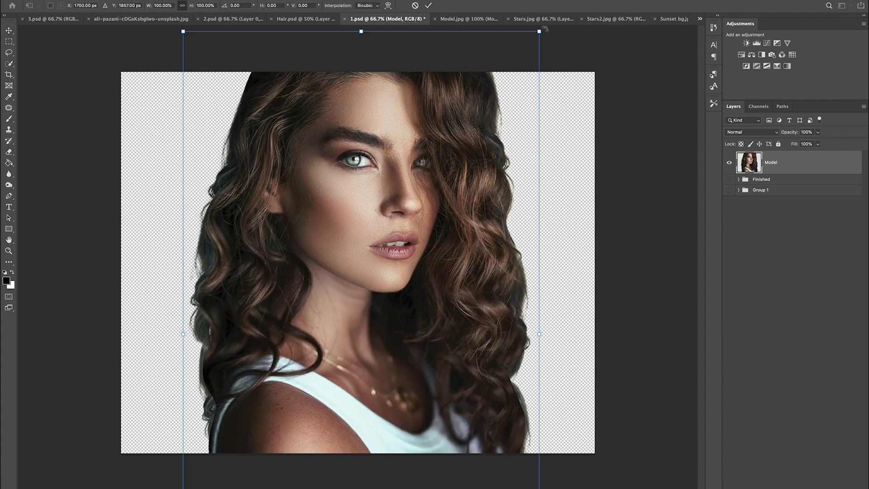
{"action": "left_click_drag", "start_coordinate": [545, 29], "coordinate": [512, 42]}
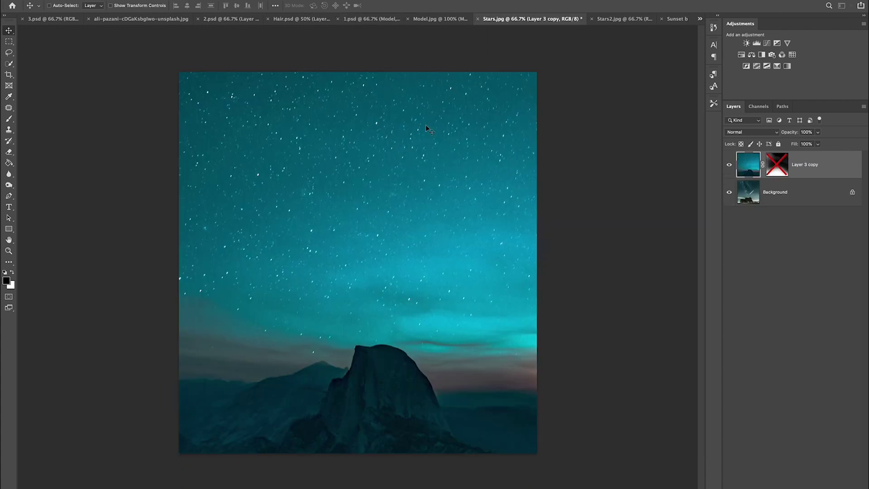
Bring the Stars2.jpg sky and the sunset background into 1.psd, with the sunset on the right beneath the stars.
{"action": "left_click", "coordinate": [636, 19]}
{"action": "left_click_drag", "start_coordinate": [462, 190], "coordinate": [468, 243]}
{"action": "left_click", "coordinate": [674, 19]}
{"action": "left_click_drag", "start_coordinate": [484, 136], "coordinate": [425, 217]}
{"action": "left_click_drag", "start_coordinate": [426, 217], "coordinate": [523, 221]}
{"action": "key", "text": "super+["}
Add the Stars.jpg Background on the left just beneath Model, and rename the sky layers Stars left, Stars under and Sunset.
{"action": "left_click", "coordinate": [545, 19]}
{"action": "left_click_drag", "start_coordinate": [389, 181], "coordinate": [248, 271]}
{"action": "key", "text": "super+z"}
{"action": "left_click", "coordinate": [545, 19]}
{"action": "left_click", "coordinate": [778, 192]}
{"action": "key", "text": "super+]"}
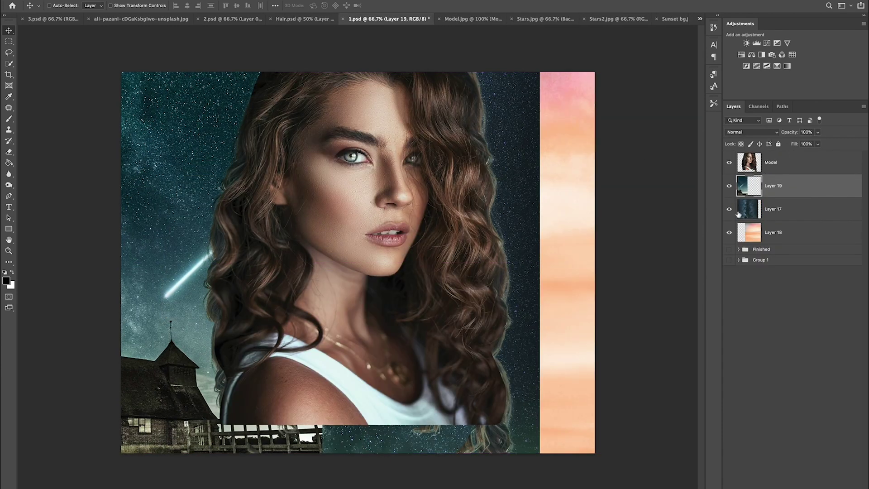
{"action": "left_click", "coordinate": [759, 224]}
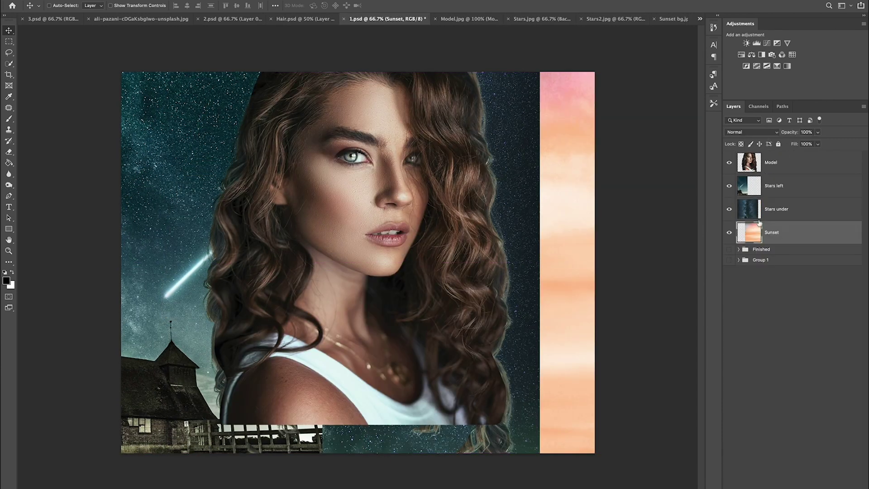
Add a layer mask to Stars under and paint its right side black with a soft 1000 px brush to reveal the sunset.
{"action": "left_click", "coordinate": [750, 211]}
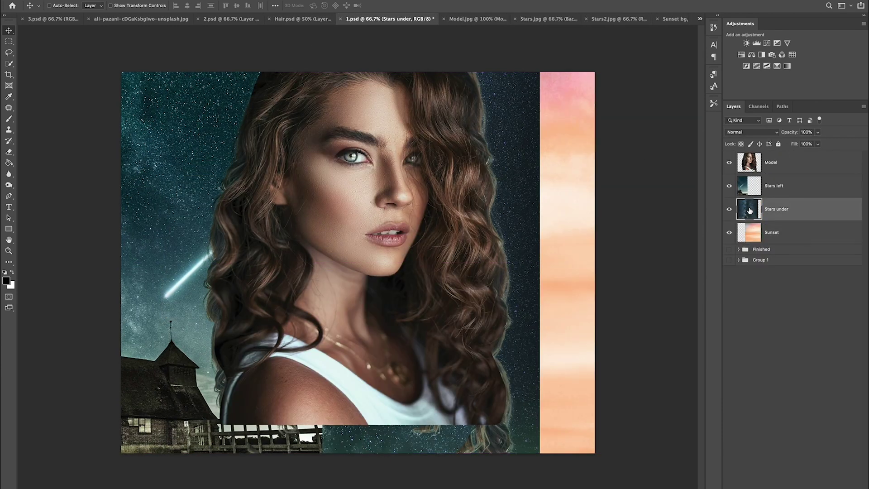
{"action": "left_click", "coordinate": [804, 473]}
{"action": "key", "text": "b"}
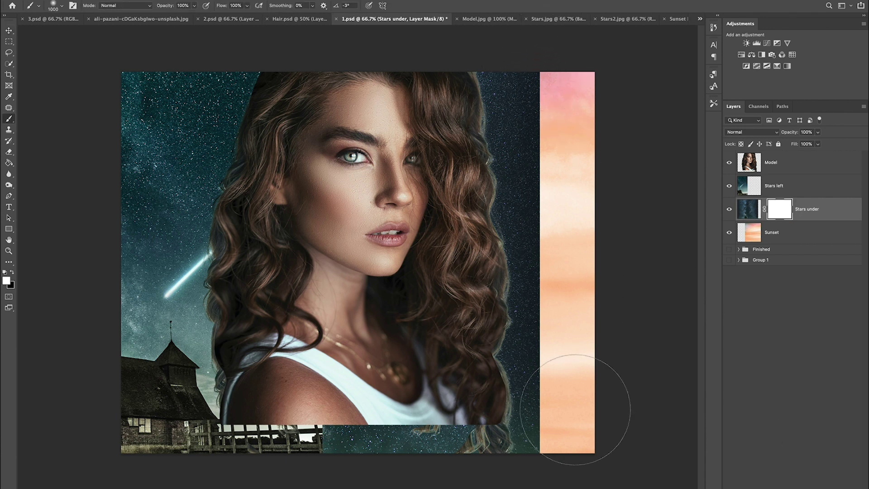
{"action": "key", "text": "x"}
{"action": "mouse_move", "coordinate": [547, 94]}
{"action": "left_mouse_down"}
{"action": "mouse_move", "coordinate": [588, 411]}
{"action": "mouse_move", "coordinate": [573, 444]}
{"action": "mouse_move", "coordinate": [553, 460]}
{"action": "mouse_move", "coordinate": [526, 433]}
{"action": "mouse_move", "coordinate": [525, 453]}
{"action": "mouse_move", "coordinate": [478, 190]}
{"action": "mouse_move", "coordinate": [468, 209]}
{"action": "mouse_move", "coordinate": [457, 198]}
{"action": "mouse_move", "coordinate": [475, 478]}
{"action": "left_mouse_up"}
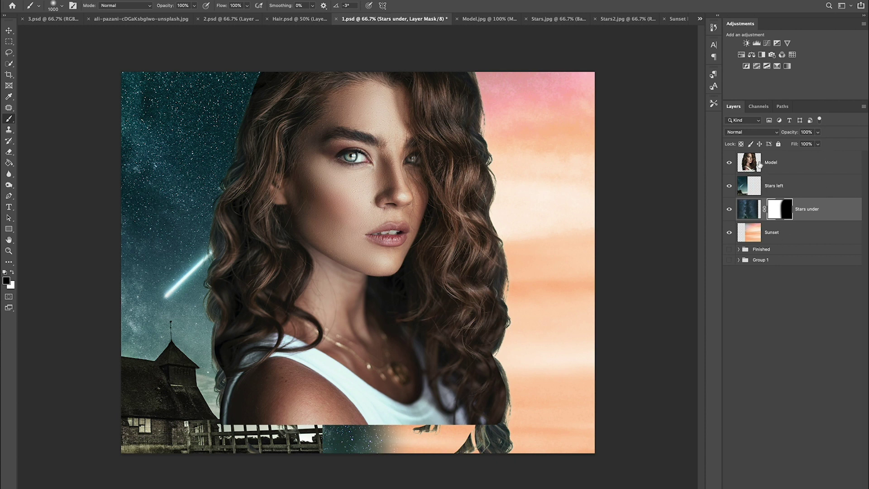
Show Layer 3 copy in Stars.jpg, remove its disabled mask and bring the mountain image into 1.psd.
{"action": "left_click", "coordinate": [550, 18]}
{"action": "key", "text": "v"}
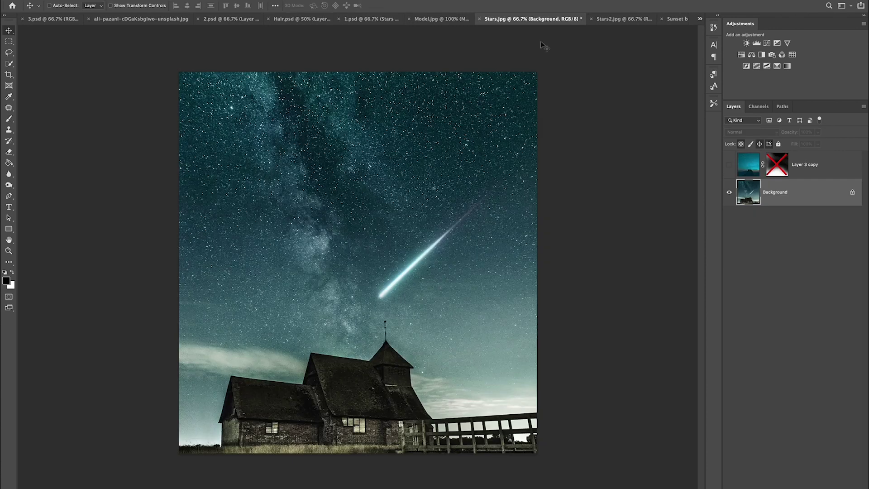
{"action": "left_click", "coordinate": [748, 166]}
{"action": "left_click", "coordinate": [729, 164]}
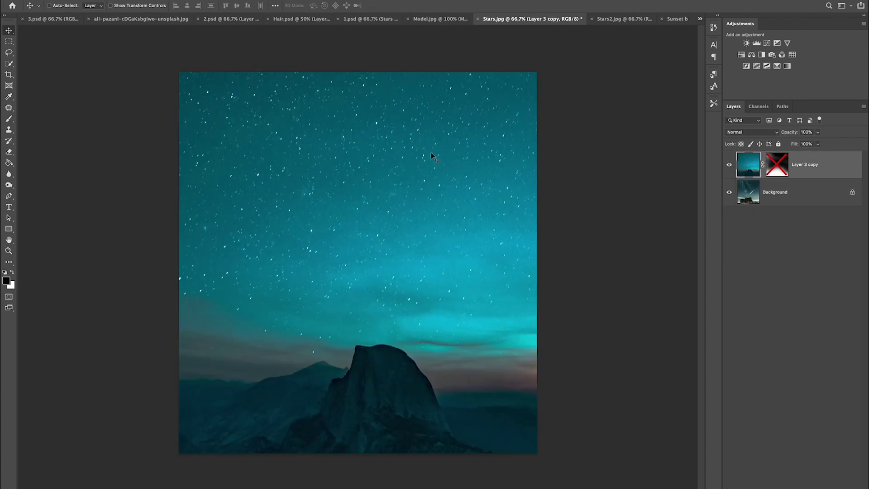
{"action": "right_click", "coordinate": [781, 157]}
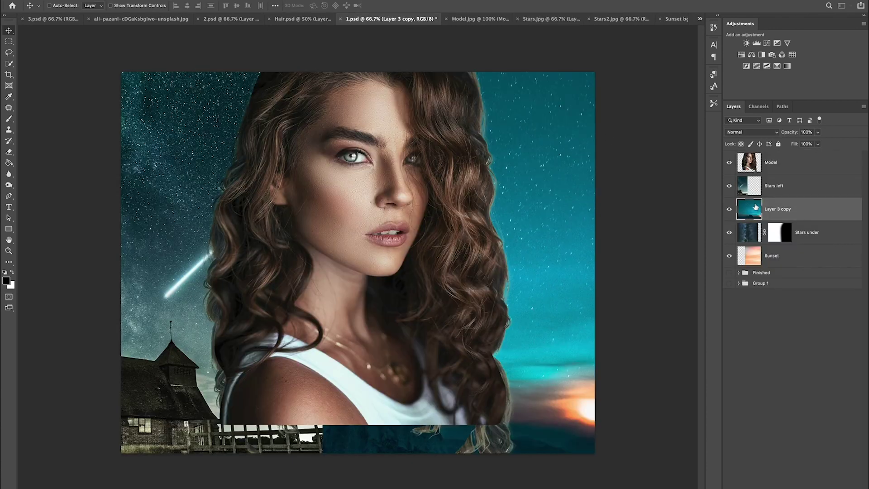
Move Layer 3 copy to the top of the layer stack and shift the mountain image slightly up and left.
{"action": "left_click_drag", "start_coordinate": [769, 206], "coordinate": [768, 153]}
{"action": "left_click_drag", "start_coordinate": [778, 189], "coordinate": [753, 164]}
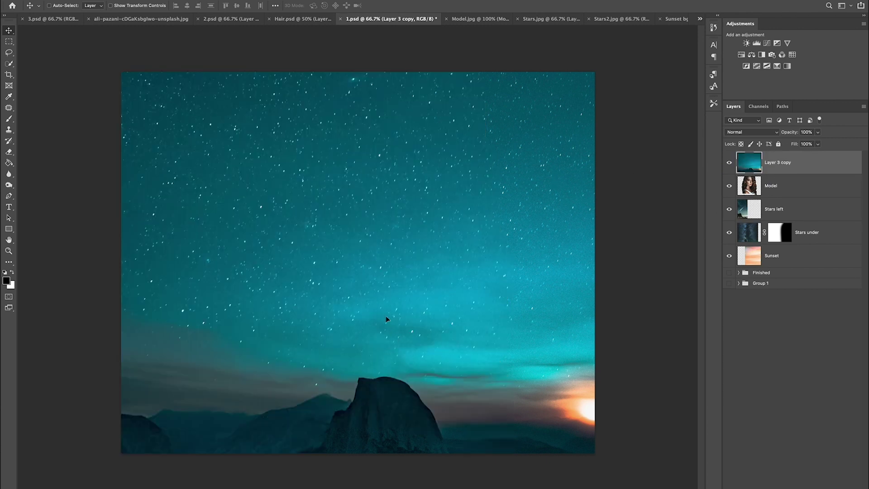
{"action": "left_click_drag", "start_coordinate": [385, 316], "coordinate": [373, 292]}
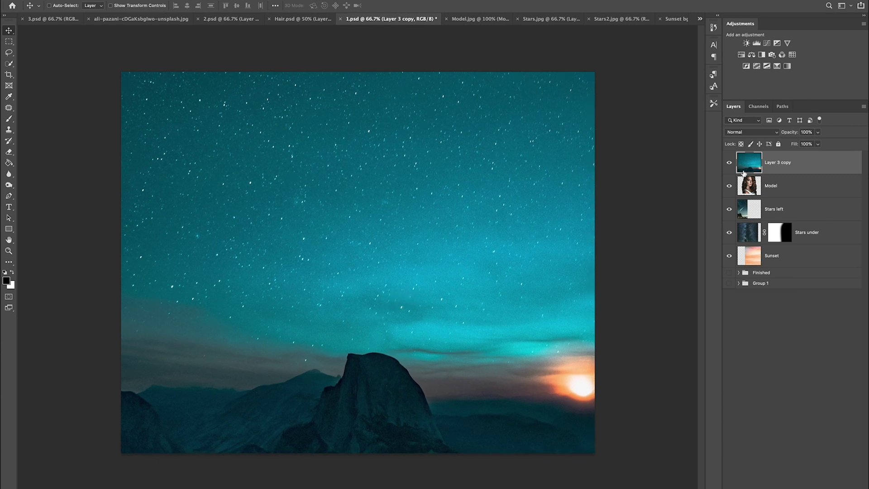
Clip the mountain image to the Model layer with its peak over her lower torso, and rename the layer Mountains.
{"action": "left_click", "coordinate": [748, 172], "text": "alt"}
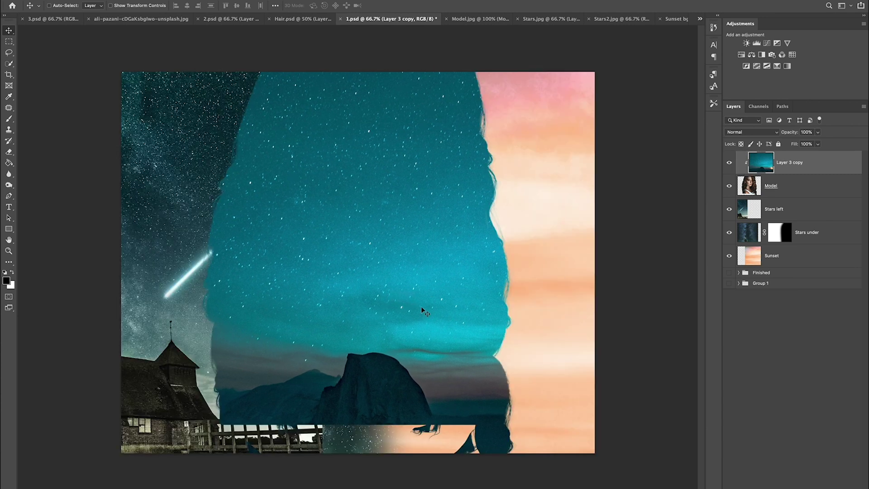
{"action": "left_click_drag", "start_coordinate": [422, 307], "coordinate": [424, 297]}
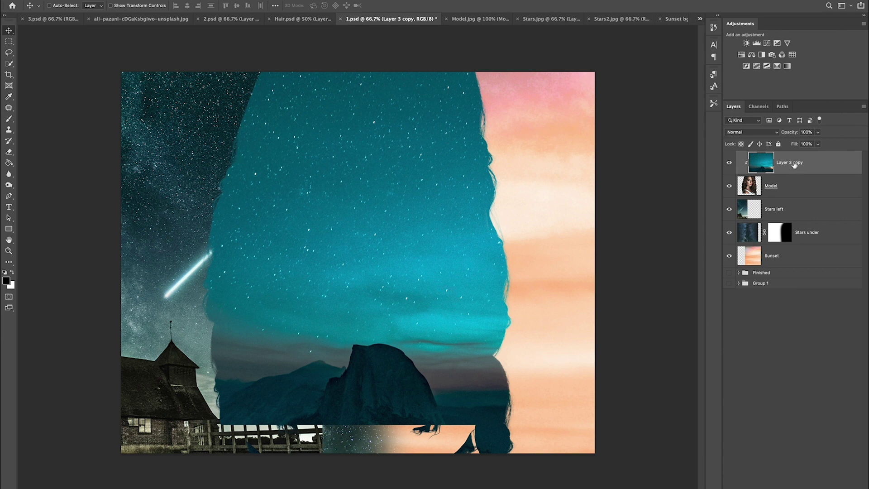
{"action": "type", "text": "Mountains"}
{"action": "key", "text": "Return"}
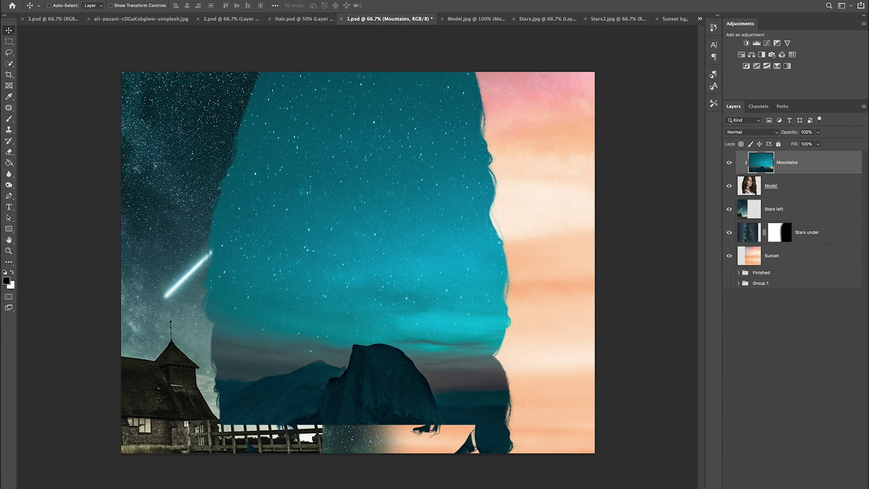
Mask the Mountains layer, revealing the model's face and hair with a soft 1000 px black brush and blending the transition at 12% opacity.
{"action": "left_click", "coordinate": [808, 482]}
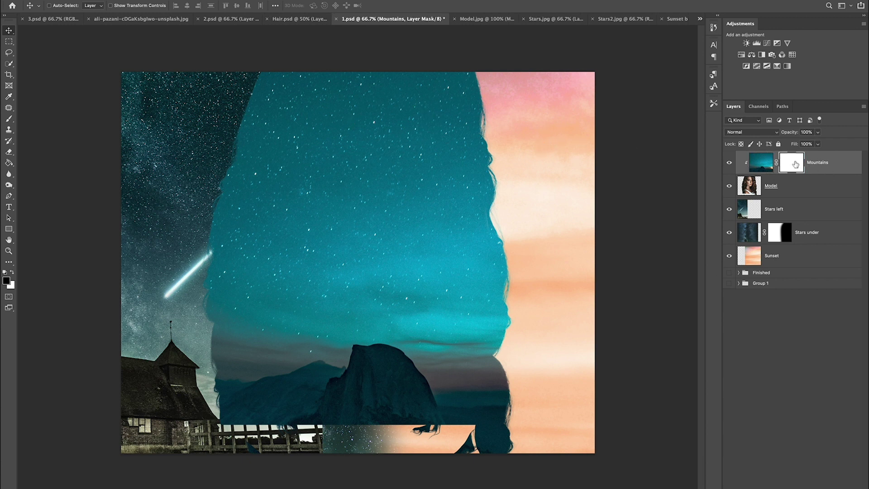
{"action": "key", "text": "b"}
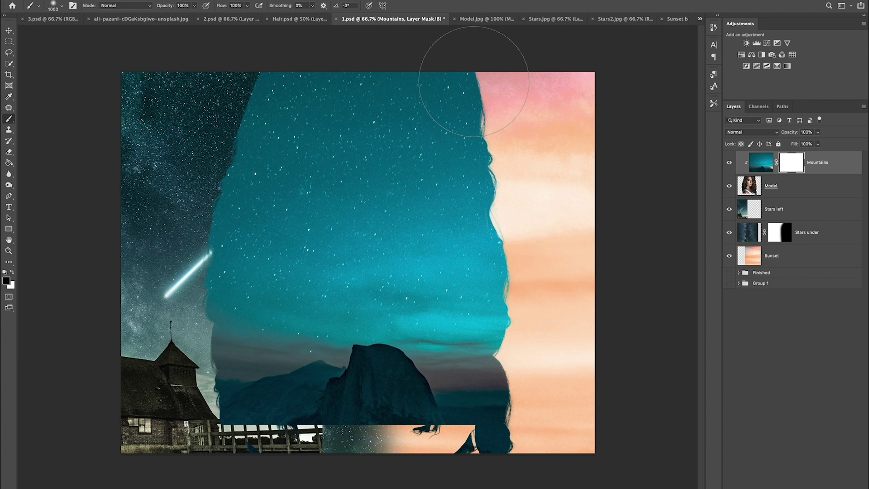
{"action": "mouse_move", "coordinate": [478, 77]}
{"action": "left_mouse_down"}
{"action": "mouse_move", "coordinate": [225, 63]}
{"action": "mouse_move", "coordinate": [469, 66]}
{"action": "mouse_move", "coordinate": [333, 65]}
{"action": "mouse_move", "coordinate": [472, 78]}
{"action": "mouse_move", "coordinate": [241, 76]}
{"action": "mouse_move", "coordinate": [266, 90]}
{"action": "mouse_move", "coordinate": [458, 87]}
{"action": "mouse_move", "coordinate": [289, 93]}
{"action": "mouse_move", "coordinate": [362, 107]}
{"action": "mouse_move", "coordinate": [470, 94]}
{"action": "mouse_move", "coordinate": [265, 105]}
{"action": "mouse_move", "coordinate": [441, 103]}
{"action": "mouse_move", "coordinate": [299, 113]}
{"action": "mouse_move", "coordinate": [403, 107]}
{"action": "mouse_move", "coordinate": [238, 51]}
{"action": "left_mouse_up"}
{"action": "mouse_move", "coordinate": [194, 6]}
{"action": "left_mouse_down"}
{"action": "mouse_move", "coordinate": [175, 29]}
{"action": "mouse_move", "coordinate": [160, 28]}
{"action": "left_mouse_up"}
{"action": "mouse_move", "coordinate": [502, 184]}
{"action": "left_mouse_down"}
{"action": "mouse_move", "coordinate": [416, 195]}
{"action": "mouse_move", "coordinate": [481, 192]}
{"action": "mouse_move", "coordinate": [547, 235]}
{"action": "mouse_move", "coordinate": [478, 186]}
{"action": "mouse_move", "coordinate": [372, 172]}
{"action": "mouse_move", "coordinate": [255, 180]}
{"action": "mouse_move", "coordinate": [237, 199]}
{"action": "mouse_move", "coordinate": [264, 217]}
{"action": "mouse_move", "coordinate": [533, 205]}
{"action": "mouse_move", "coordinate": [327, 200]}
{"action": "mouse_move", "coordinate": [356, 207]}
{"action": "mouse_move", "coordinate": [335, 218]}
{"action": "mouse_move", "coordinate": [346, 200]}
{"action": "mouse_move", "coordinate": [245, 253]}
{"action": "mouse_move", "coordinate": [368, 218]}
{"action": "mouse_move", "coordinate": [495, 204]}
{"action": "mouse_move", "coordinate": [587, 217]}
{"action": "mouse_move", "coordinate": [469, 220]}
{"action": "mouse_move", "coordinate": [521, 277]}
{"action": "mouse_move", "coordinate": [436, 184]}
{"action": "mouse_move", "coordinate": [384, 203]}
{"action": "left_mouse_up"}
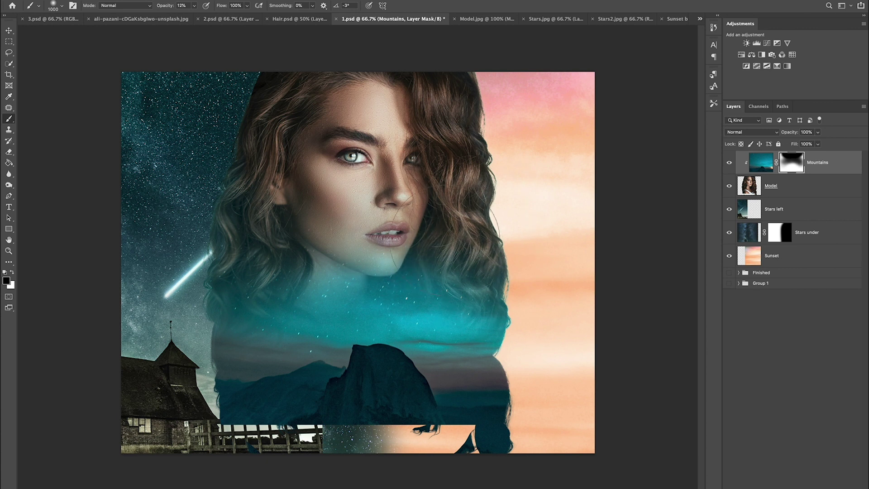
{"action": "mouse_move", "coordinate": [457, 251]}
{"action": "left_mouse_down"}
{"action": "mouse_move", "coordinate": [346, 238]}
{"action": "mouse_move", "coordinate": [329, 261]}
{"action": "mouse_move", "coordinate": [290, 242]}
{"action": "left_mouse_up"}
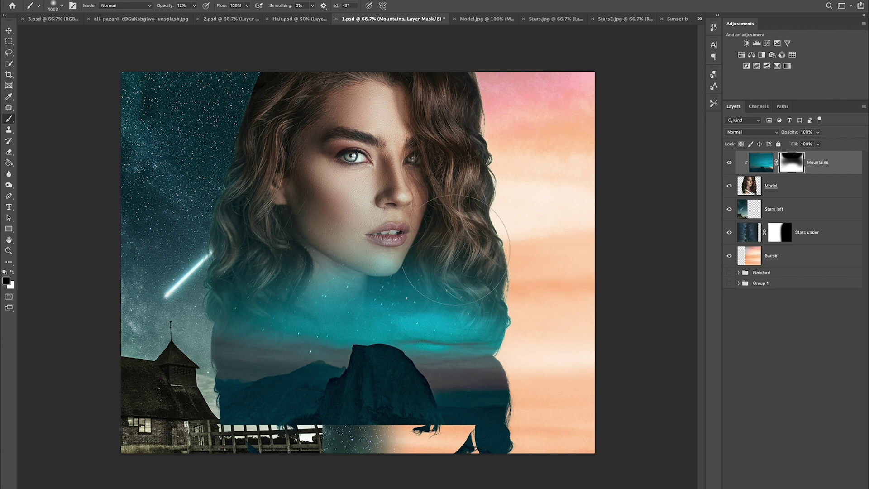
{"action": "key", "text": "v"}
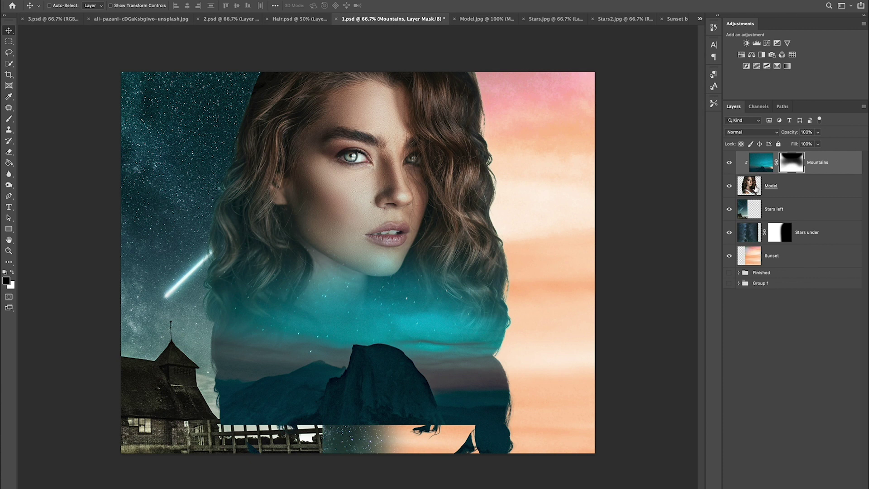
Extend the Model layer by painting black into the gap below her torso with a 175 px brush at 100% opacity.
{"action": "left_click", "coordinate": [754, 190]}
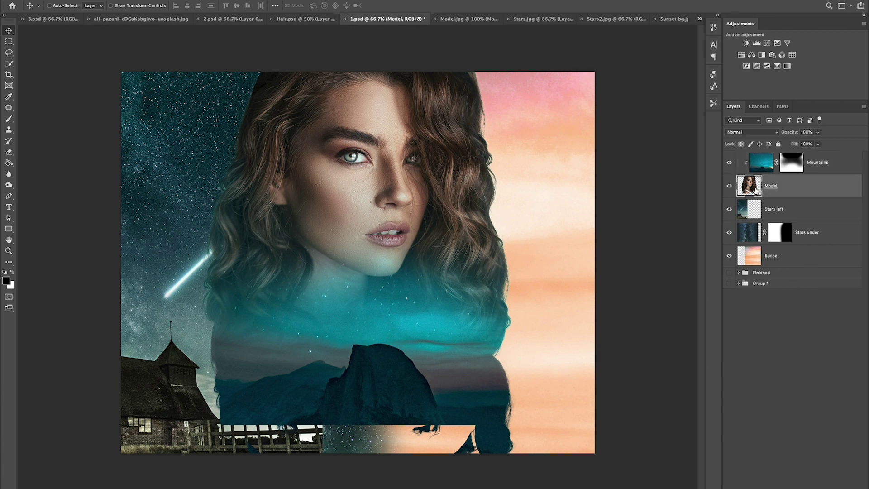
{"action": "key", "text": "b"}
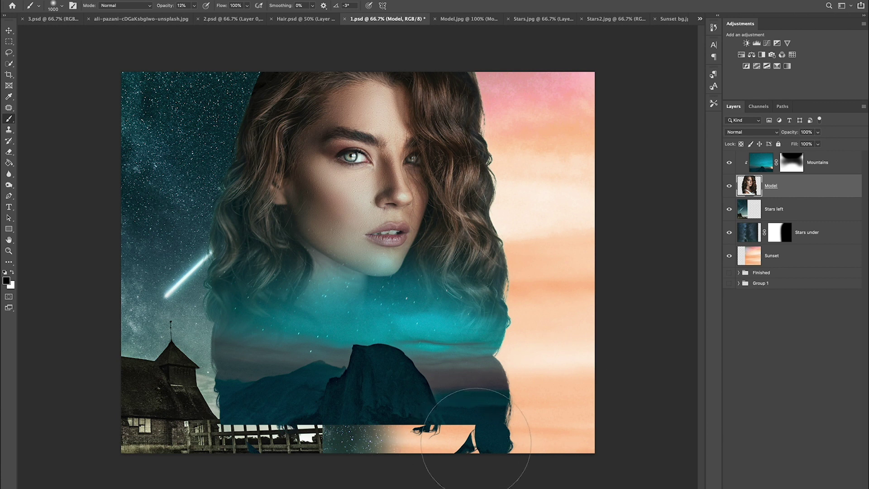
{"action": "key", "text": "["}
{"action": "key", "text": "["}
{"action": "key", "text": "["}
{"action": "key", "text": "["}
{"action": "key", "text": "["}
{"action": "key", "text": "["}
{"action": "left_click_drag", "start_coordinate": [437, 436], "coordinate": [441, 437]}
{"action": "key", "text": "super+z"}
{"action": "key", "text": "0"}
{"action": "mouse_move", "coordinate": [438, 444]}
{"action": "left_mouse_down"}
{"action": "mouse_move", "coordinate": [460, 437]}
{"action": "mouse_move", "coordinate": [344, 428]}
{"action": "mouse_move", "coordinate": [312, 446]}
{"action": "mouse_move", "coordinate": [331, 452]}
{"action": "left_mouse_up"}
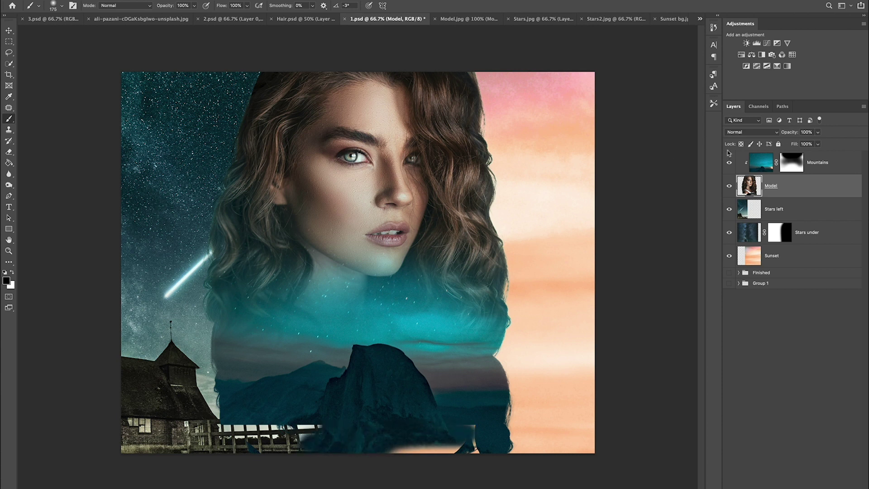
Hide the Mountains layer, paint black across the full lower edge of the Model layer, and show Mountains again.
{"action": "left_click", "coordinate": [728, 167]}
{"action": "mouse_move", "coordinate": [451, 441]}
{"action": "left_mouse_down"}
{"action": "mouse_move", "coordinate": [477, 430]}
{"action": "mouse_move", "coordinate": [590, 465]}
{"action": "mouse_move", "coordinate": [500, 448]}
{"action": "mouse_move", "coordinate": [508, 442]}
{"action": "mouse_move", "coordinate": [529, 453]}
{"action": "mouse_move", "coordinate": [219, 437]}
{"action": "mouse_move", "coordinate": [307, 432]}
{"action": "mouse_move", "coordinate": [246, 429]}
{"action": "mouse_move", "coordinate": [162, 450]}
{"action": "mouse_move", "coordinate": [220, 430]}
{"action": "mouse_move", "coordinate": [116, 433]}
{"action": "mouse_move", "coordinate": [233, 442]}
{"action": "mouse_move", "coordinate": [176, 454]}
{"action": "mouse_move", "coordinate": [228, 448]}
{"action": "mouse_move", "coordinate": [208, 421]}
{"action": "mouse_move", "coordinate": [175, 421]}
{"action": "mouse_move", "coordinate": [206, 421]}
{"action": "mouse_move", "coordinate": [172, 404]}
{"action": "mouse_move", "coordinate": [123, 405]}
{"action": "mouse_move", "coordinate": [157, 404]}
{"action": "mouse_move", "coordinate": [155, 392]}
{"action": "mouse_move", "coordinate": [169, 388]}
{"action": "mouse_move", "coordinate": [135, 384]}
{"action": "mouse_move", "coordinate": [168, 381]}
{"action": "mouse_move", "coordinate": [199, 385]}
{"action": "mouse_move", "coordinate": [212, 413]}
{"action": "mouse_move", "coordinate": [210, 387]}
{"action": "mouse_move", "coordinate": [177, 378]}
{"action": "mouse_move", "coordinate": [209, 375]}
{"action": "mouse_move", "coordinate": [134, 377]}
{"action": "mouse_move", "coordinate": [200, 379]}
{"action": "mouse_move", "coordinate": [162, 380]}
{"action": "mouse_move", "coordinate": [208, 386]}
{"action": "mouse_move", "coordinate": [221, 409]}
{"action": "left_mouse_up"}
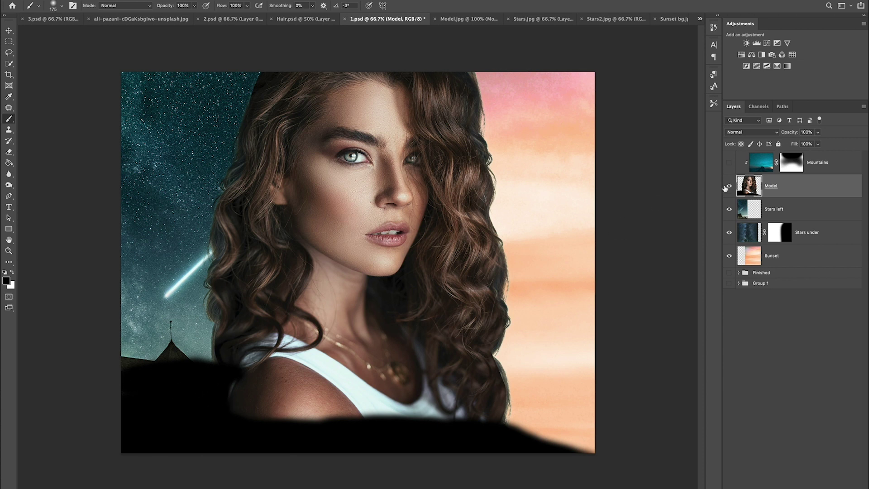
{"action": "left_click", "coordinate": [730, 162]}
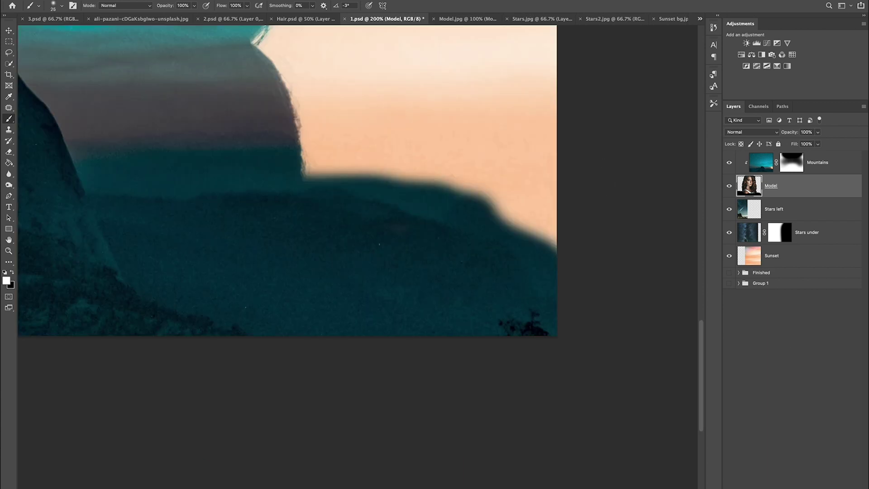
Add a layer mask to the Model layer.
{"action": "left_click", "coordinate": [785, 488]}
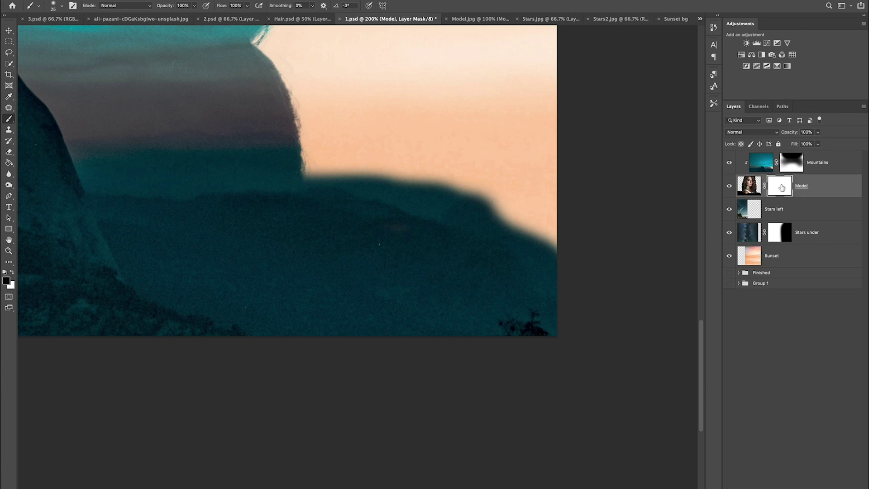
{"action": "left_click", "coordinate": [746, 188]}
{"action": "key", "text": "x"}
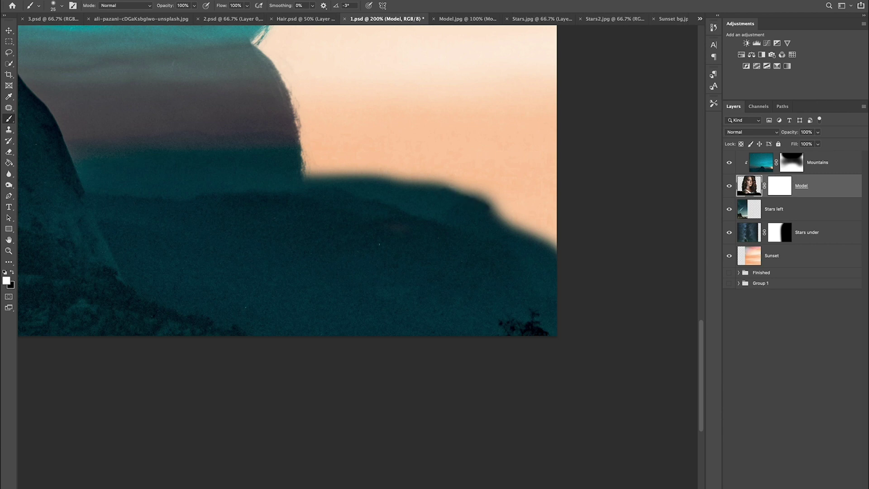
{"action": "left_click_drag", "start_coordinate": [438, 187], "coordinate": [549, 186]}
{"action": "key", "text": "ctrl+z"}
Paint black on the Model mask along the hill ridge beside the sunset, removing the soft edge above it with 25 to 45 px brushes.
{"action": "left_click", "coordinate": [780, 193]}
{"action": "key", "text": "x"}
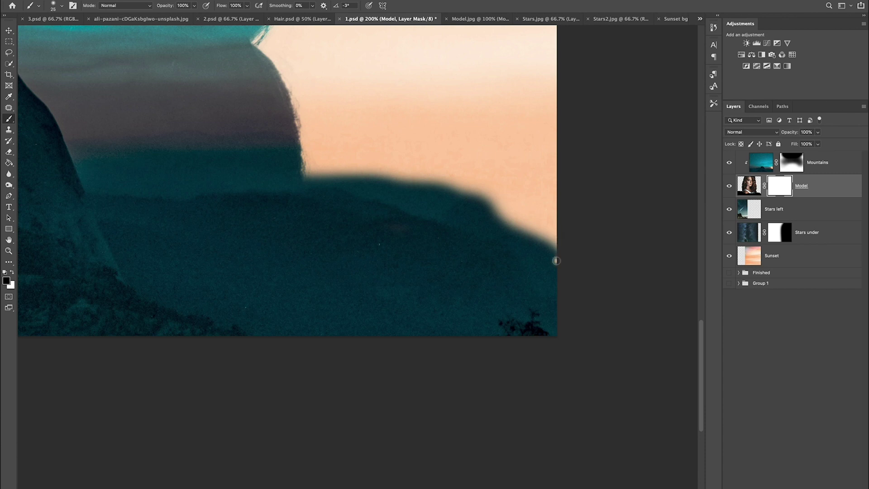
{"action": "left_click_drag", "start_coordinate": [557, 261], "coordinate": [397, 204]}
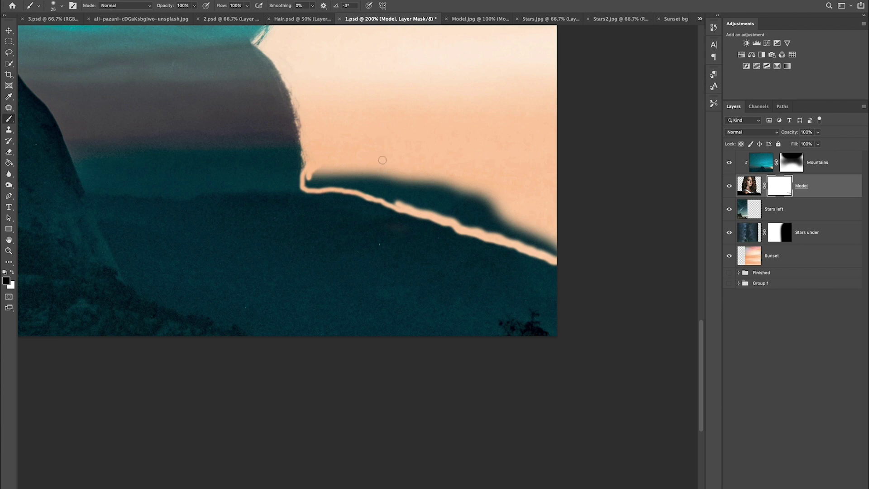
{"action": "key", "text": "bracketright"}
{"action": "key", "text": "bracketright"}
{"action": "mouse_move", "coordinate": [306, 177]}
{"action": "left_mouse_down"}
{"action": "mouse_move", "coordinate": [344, 183]}
{"action": "mouse_move", "coordinate": [336, 186]}
{"action": "mouse_move", "coordinate": [400, 205]}
{"action": "mouse_move", "coordinate": [391, 198]}
{"action": "mouse_move", "coordinate": [419, 203]}
{"action": "mouse_move", "coordinate": [392, 181]}
{"action": "mouse_move", "coordinate": [324, 171]}
{"action": "mouse_move", "coordinate": [313, 178]}
{"action": "mouse_move", "coordinate": [426, 174]}
{"action": "mouse_move", "coordinate": [564, 251]}
{"action": "mouse_move", "coordinate": [357, 180]}
{"action": "mouse_move", "coordinate": [435, 204]}
{"action": "left_mouse_up"}
{"action": "key", "text": "bracketleft"}
{"action": "key", "text": "bracketleft"}
{"action": "key", "text": "bracketright"}
{"action": "key", "text": "bracketright"}
{"action": "key", "text": "bracketright"}
{"action": "key", "text": "bracketright"}
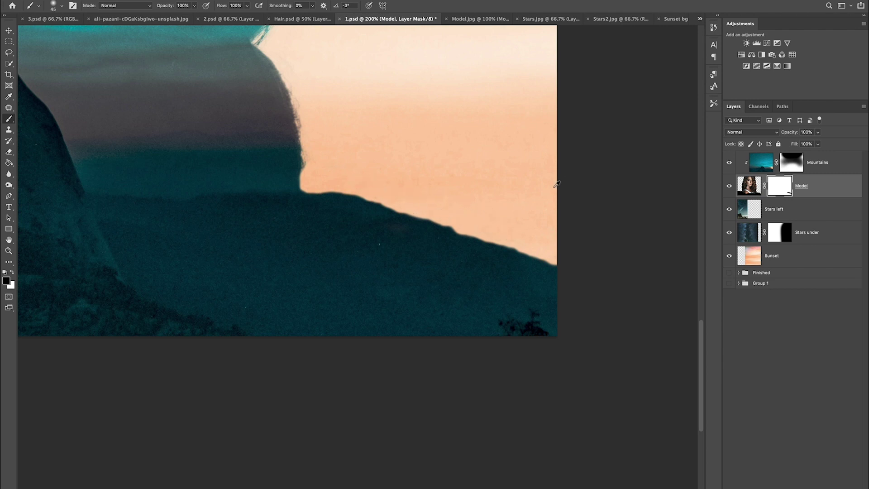
Trace the mountain ridge below the church in black on the Model mask, narrowing the brush to 10 px.
{"action": "key", "text": "ctrl+0"}
{"action": "key", "text": "ctrl+minus"}
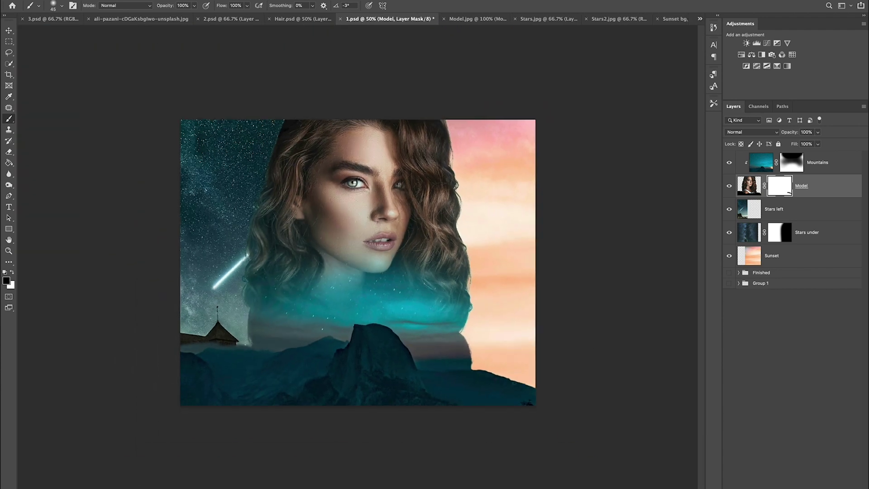
{"action": "key", "text": "ctrl+plus"}
{"action": "key", "text": "ctrl+plus"}
{"action": "left_click_drag", "start_coordinate": [235, 341], "coordinate": [545, 131]}
{"action": "key", "text": "ctrl+plus"}
{"action": "key", "text": "ctrl+plus"}
{"action": "key", "text": "bracketleft"}
{"action": "key", "text": "bracketleft"}
{"action": "key", "text": "bracketleft"}
{"action": "key", "text": "bracketleft"}
{"action": "key", "text": "bracketleft"}
{"action": "key", "text": "bracketleft"}
{"action": "key", "text": "bracketleft"}
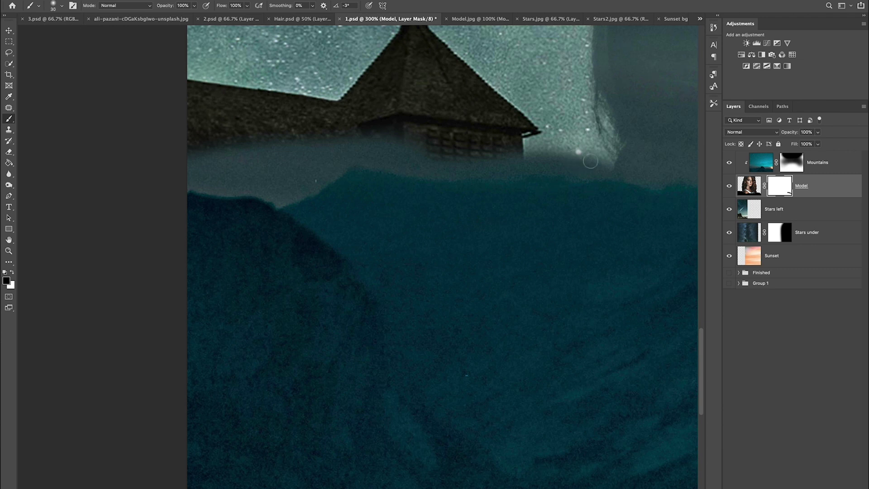
{"action": "mouse_move", "coordinate": [603, 162]}
{"action": "left_mouse_down"}
{"action": "mouse_move", "coordinate": [527, 187]}
{"action": "mouse_move", "coordinate": [328, 188]}
{"action": "mouse_move", "coordinate": [189, 153]}
{"action": "left_mouse_up"}
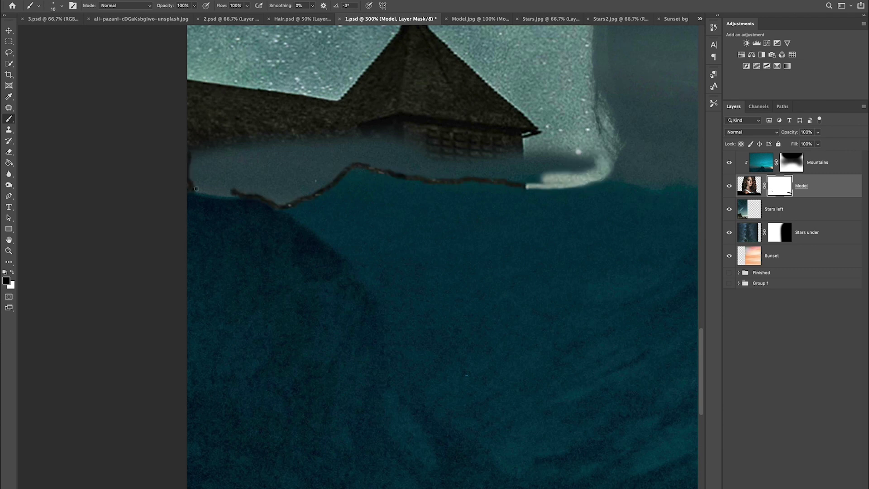
Paint away the remaining haze between the traced ridge and the church on the Model mask with a 20 px brush.
{"action": "key", "text": "bracketright"}
{"action": "key", "text": "bracketright"}
{"action": "mouse_move", "coordinate": [192, 190]}
{"action": "left_mouse_down"}
{"action": "mouse_move", "coordinate": [283, 201]}
{"action": "mouse_move", "coordinate": [313, 162]}
{"action": "mouse_move", "coordinate": [426, 147]}
{"action": "mouse_move", "coordinate": [592, 167]}
{"action": "mouse_move", "coordinate": [548, 160]}
{"action": "left_mouse_up"}
{"action": "key", "text": "ctrl+minus"}
{"action": "key", "text": "ctrl+minus"}
{"action": "key", "text": "ctrl+minus"}
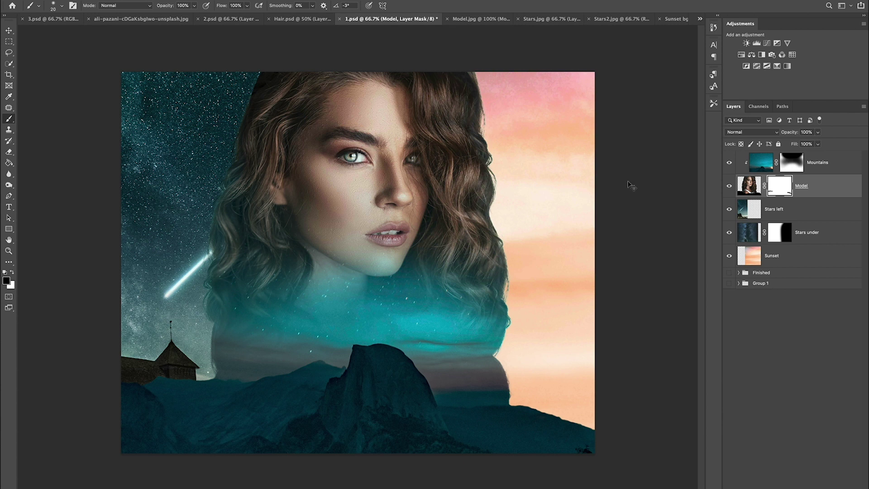
{"action": "key", "text": "super+minus"}
{"action": "key", "text": "super+plus"}
{"action": "key", "text": "super+plus"}
{"action": "key", "text": "super+minus"}
Move the Stars left layer down and scale it to 108.91%, sinking the church behind the mountains.
{"action": "key", "text": "v"}
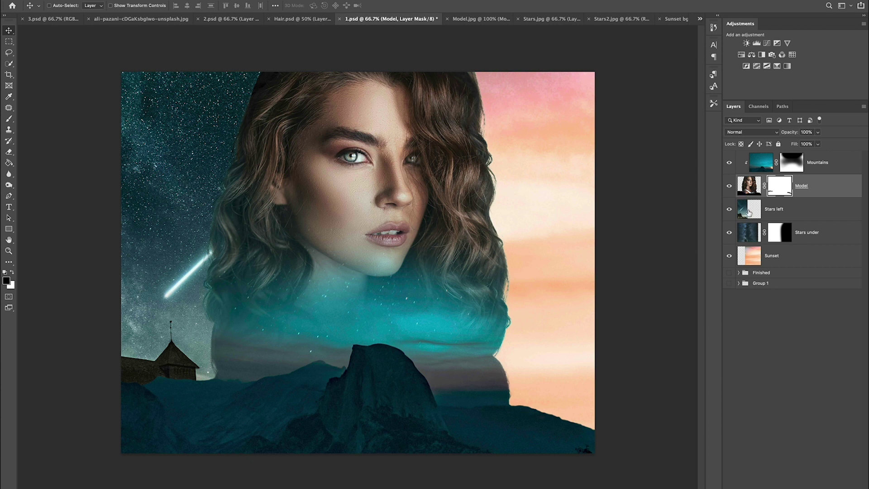
{"action": "left_click", "coordinate": [748, 212]}
{"action": "left_click_drag", "start_coordinate": [176, 282], "coordinate": [176, 300]}
{"action": "key", "text": "super+t"}
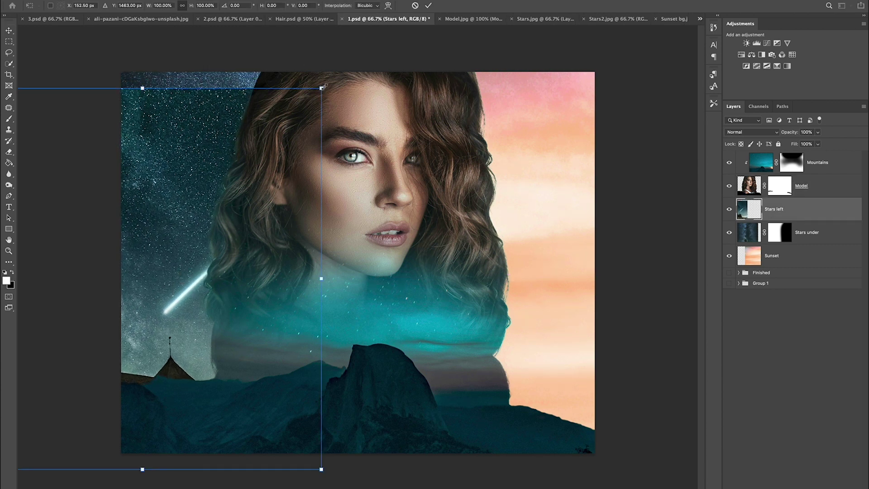
{"action": "left_click_drag", "start_coordinate": [322, 88], "coordinate": [353, 55]}
{"action": "left_click_drag", "start_coordinate": [311, 170], "coordinate": [289, 189]}
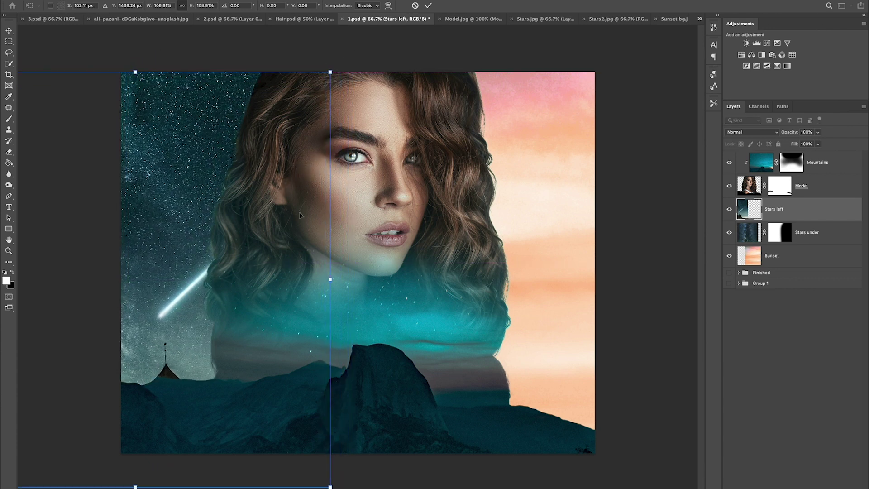
{"action": "key", "text": "Return"}
Shift the Stars left layer slightly further down so only the church's spire rises above the ridge.
{"action": "key", "text": "super+equal"}
{"action": "key", "text": "super+equal"}
{"action": "left_click_drag", "start_coordinate": [274, 300], "coordinate": [538, 88]}
{"action": "left_click_drag", "start_coordinate": [205, 362], "coordinate": [431, 215]}
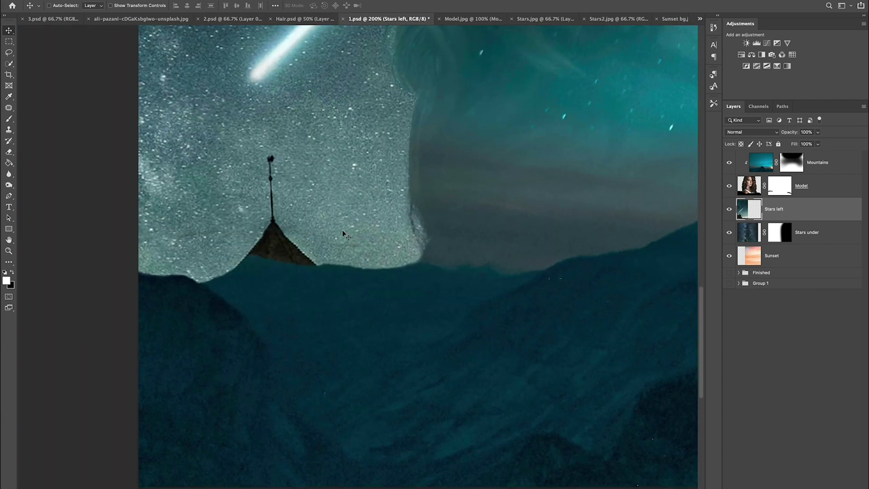
{"action": "scroll", "coordinate": [394, 258], "scroll_direction": "down", "scroll_amount": 5}
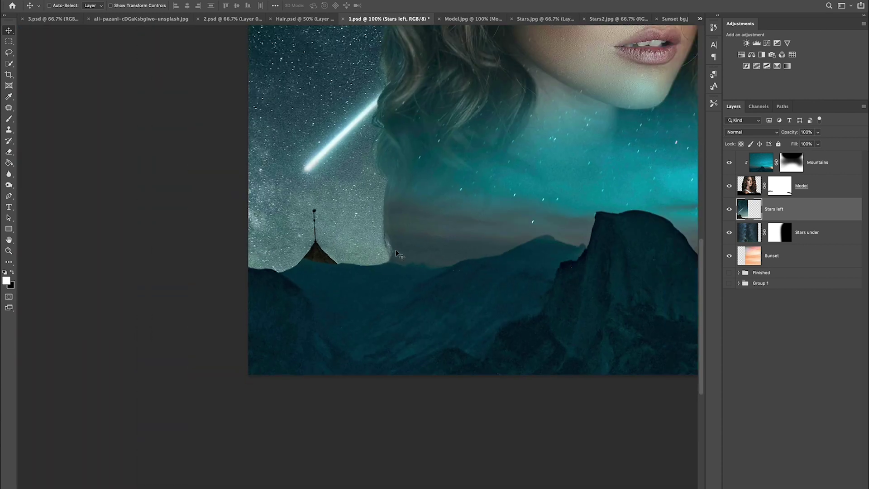
{"action": "left_click_drag", "start_coordinate": [224, 340], "coordinate": [223, 375]}
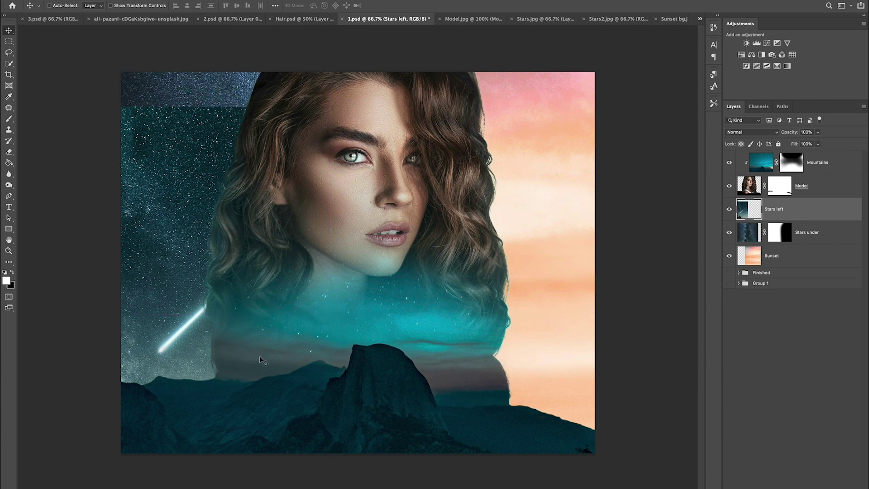
{"action": "left_click_drag", "start_coordinate": [183, 336], "coordinate": [182, 309]}
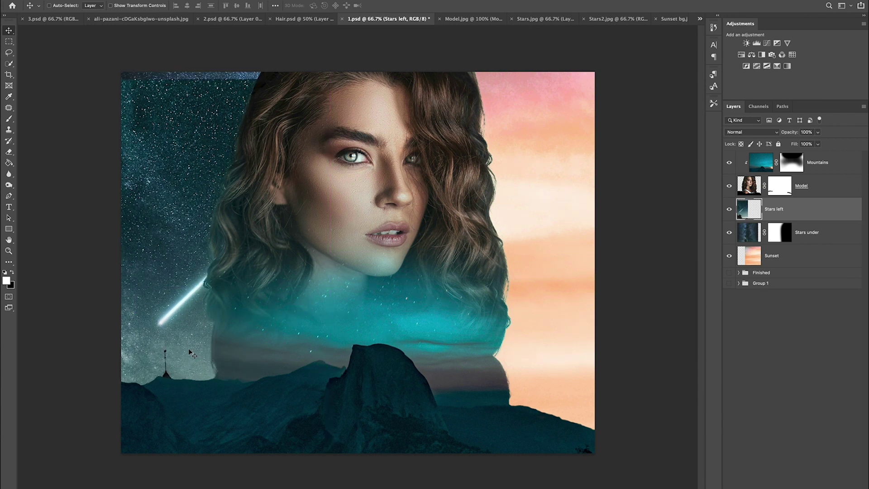
Remove the church spire from the Stars left layer by cloning starry sky over it with a 70 px Clone Stamp.
{"action": "key", "text": "s"}
{"action": "key", "text": "super+plus"}
{"action": "key", "text": "super+plus"}
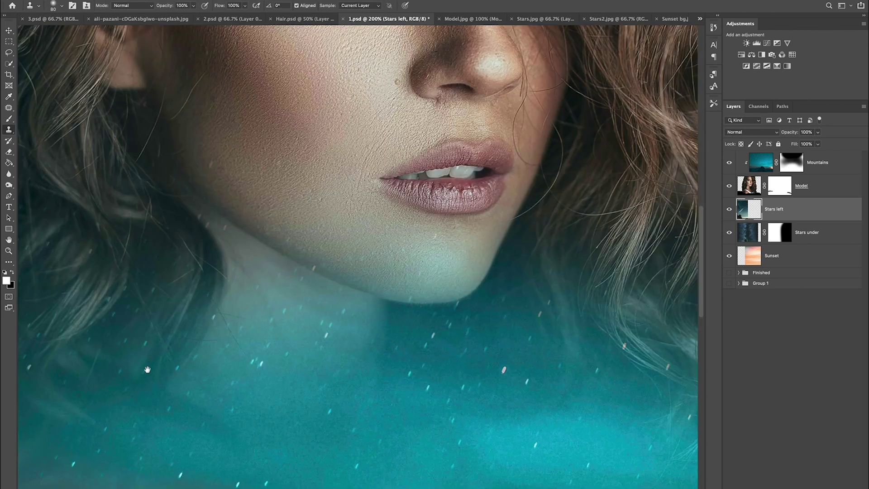
{"action": "left_click_drag", "start_coordinate": [148, 369], "coordinate": [414, 166]}
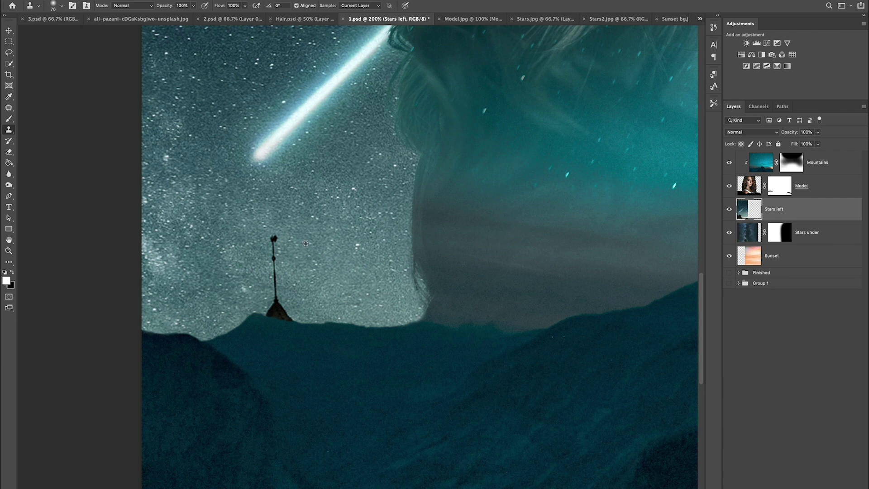
{"action": "mouse_move", "coordinate": [277, 240]}
{"action": "left_mouse_down"}
{"action": "mouse_move", "coordinate": [273, 304]}
{"action": "mouse_move", "coordinate": [277, 320]}
{"action": "mouse_move", "coordinate": [282, 311]}
{"action": "mouse_move", "coordinate": [297, 322]}
{"action": "mouse_move", "coordinate": [255, 307]}
{"action": "left_mouse_up"}
{"action": "left_click", "coordinate": [452, 229]}
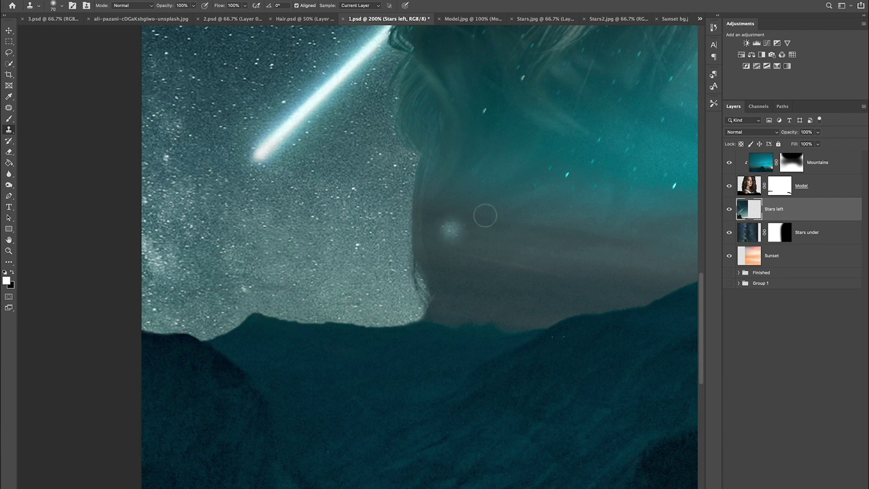
{"action": "key", "text": "super+z"}
{"action": "left_click", "coordinate": [538, 188]}
{"action": "key", "text": "super+z"}
{"action": "left_click", "coordinate": [494, 240]}
{"action": "key", "text": "super+z"}
Clone starry sky across the uncovered strip along the upper edge of the Stars left layer.
{"action": "key", "text": "super+minus"}
{"action": "key", "text": "super+minus"}
{"action": "key", "text": "super+minus"}
{"action": "key", "text": "super+minus"}
{"action": "key", "text": "super+plus"}
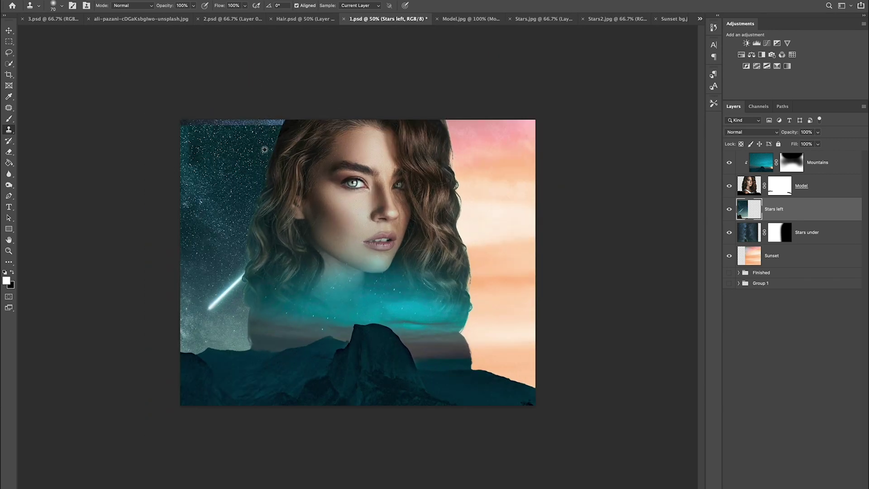
{"action": "left_click", "coordinate": [265, 150], "text": "alt"}
{"action": "left_click_drag", "start_coordinate": [282, 119], "coordinate": [218, 124]}
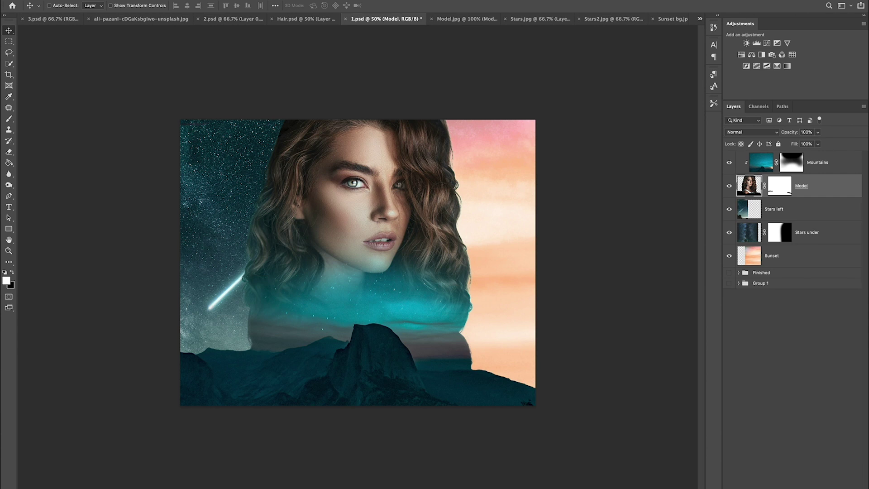
Add a new layer clipped to the Model layer, directly beneath Mountains, and name it Shadow.
{"action": "key", "text": "alt+shift+super+n"}
{"action": "double_click", "coordinate": [788, 186]}
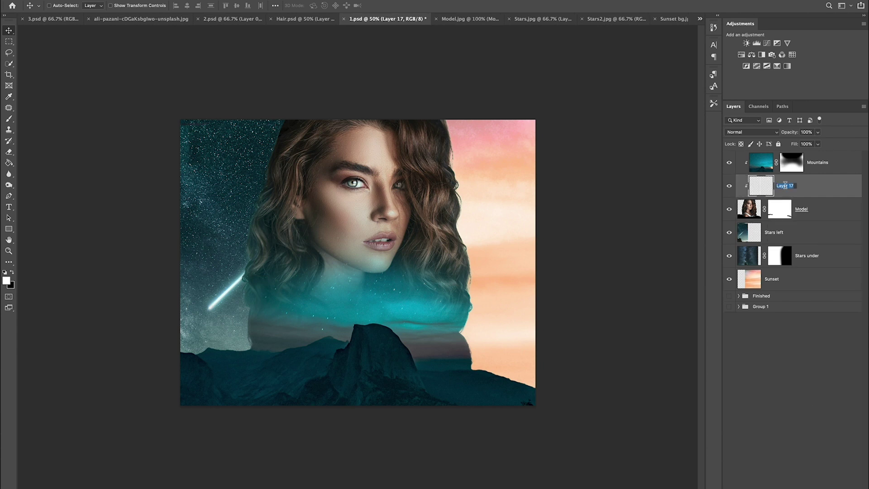
{"action": "type", "text": "Shadow"}
{"action": "key", "text": "Return"}
Paint solid black over the model's forehead and upper hair on the Shadow layer, in Normal mode, with a soft 200 px brush.
{"action": "left_click", "coordinate": [751, 130]}
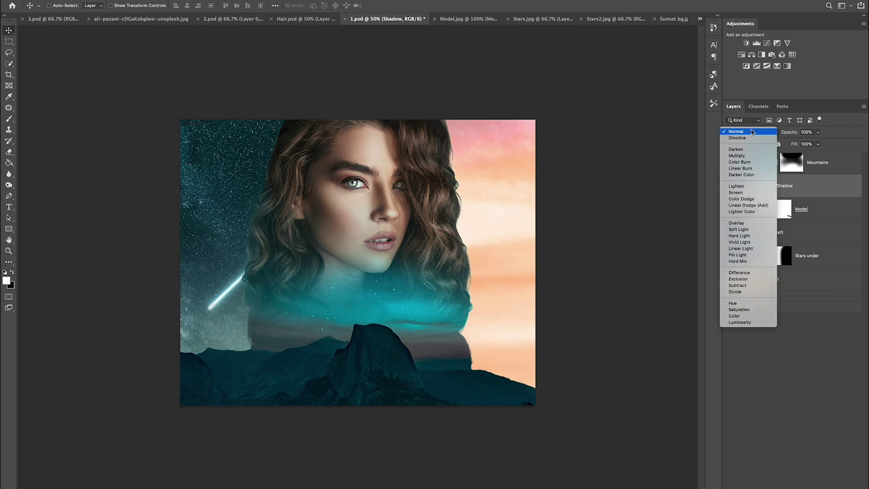
{"action": "left_click", "coordinate": [752, 131]}
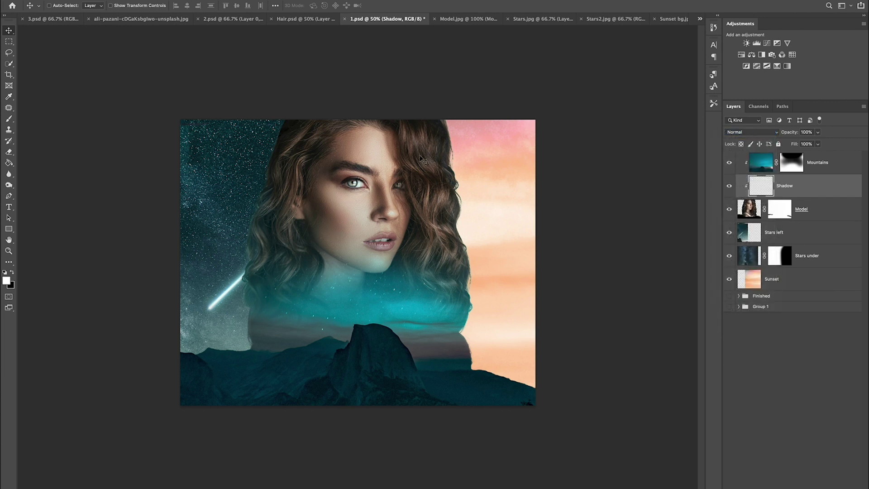
{"action": "key", "text": "b"}
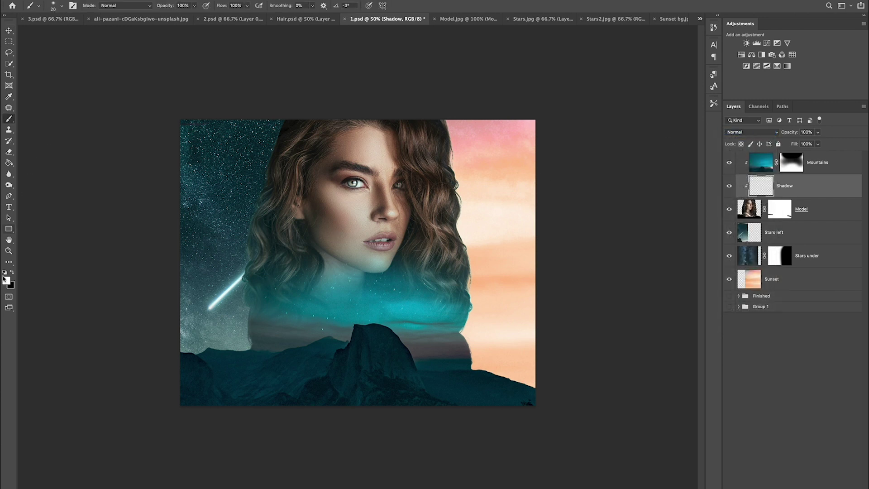
{"action": "key", "text": "x"}
{"action": "key", "text": "super+plus"}
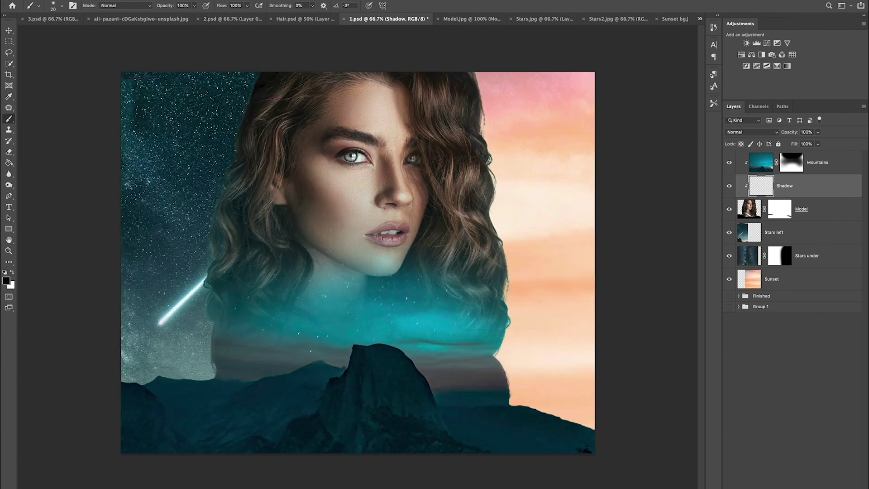
{"action": "key", "text": "bracketright"}
{"action": "key", "text": "bracketright"}
{"action": "key", "text": "bracketright"}
{"action": "key", "text": "bracketright"}
{"action": "key", "text": "bracketright"}
{"action": "key", "text": "bracketleft"}
{"action": "key", "text": "bracketleft"}
{"action": "key", "text": "bracketleft"}
{"action": "left_click_drag", "start_coordinate": [249, 95], "coordinate": [554, 154]}
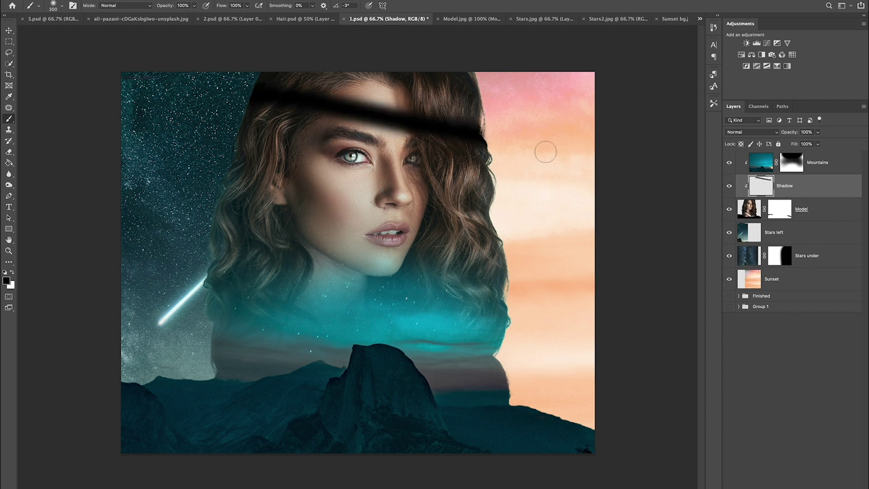
{"action": "mouse_move", "coordinate": [239, 76]}
{"action": "left_mouse_down"}
{"action": "mouse_move", "coordinate": [461, 115]}
{"action": "mouse_move", "coordinate": [387, 80]}
{"action": "mouse_move", "coordinate": [414, 73]}
{"action": "mouse_move", "coordinate": [387, 70]}
{"action": "mouse_move", "coordinate": [403, 81]}
{"action": "mouse_move", "coordinate": [416, 73]}
{"action": "mouse_move", "coordinate": [313, 69]}
{"action": "left_mouse_up"}
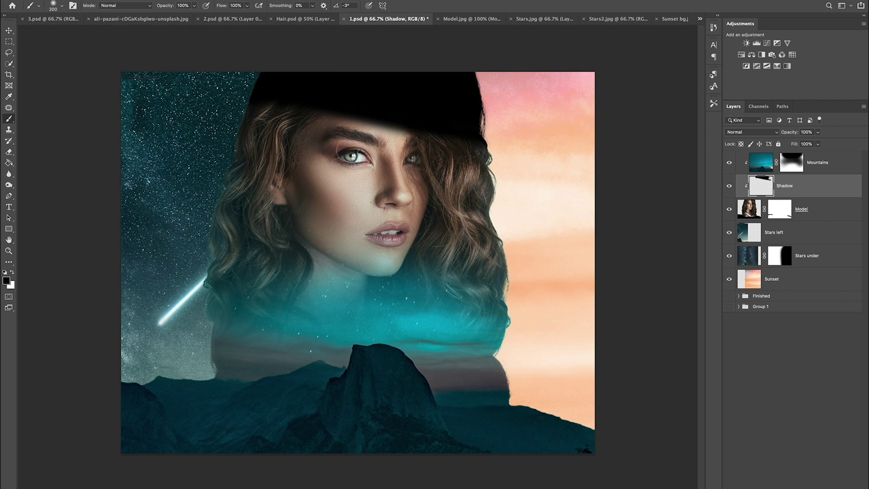
{"action": "key", "text": "bracketright"}
{"action": "key", "text": "bracketright"}
{"action": "key", "text": "bracketleft"}
{"action": "left_click_drag", "start_coordinate": [227, 164], "coordinate": [352, 203]}
{"action": "key", "text": "super+z"}
{"action": "key", "text": "bracketleft"}
{"action": "key", "text": "bracketleft"}
{"action": "key", "text": "bracketleft"}
{"action": "key", "text": "bracketleft"}
{"action": "key", "text": "bracketleft"}
{"action": "key", "text": "bracketleft"}
{"action": "key", "text": "bracketleft"}
{"action": "left_click_drag", "start_coordinate": [235, 151], "coordinate": [375, 190]}
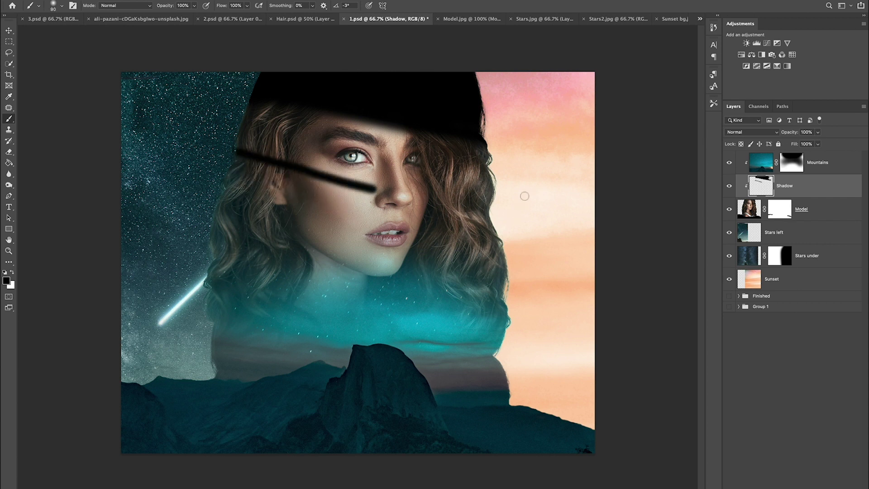
{"action": "key", "text": "ctrl+z"}
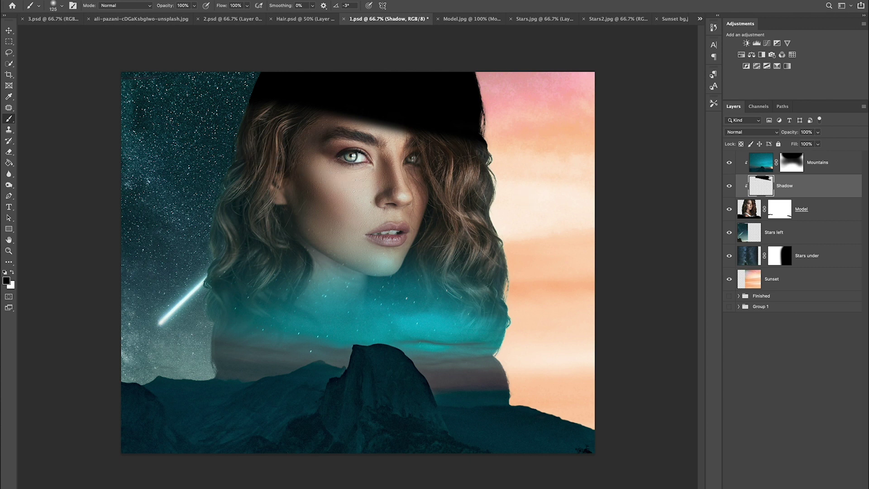
Paint a black band across the cheeks and nose below the eyes and down the sunset-side hair with a 250 px brush.
{"action": "key", "text": "bracketright"}
{"action": "key", "text": "bracketright"}
{"action": "key", "text": "bracketright"}
{"action": "key", "text": "bracketright"}
{"action": "mouse_move", "coordinate": [235, 162]}
{"action": "left_mouse_down"}
{"action": "mouse_move", "coordinate": [367, 201]}
{"action": "mouse_move", "coordinate": [392, 188]}
{"action": "mouse_move", "coordinate": [433, 212]}
{"action": "mouse_move", "coordinate": [452, 126]}
{"action": "mouse_move", "coordinate": [475, 245]}
{"action": "mouse_move", "coordinate": [496, 253]}
{"action": "mouse_move", "coordinate": [502, 276]}
{"action": "mouse_move", "coordinate": [502, 324]}
{"action": "left_mouse_up"}
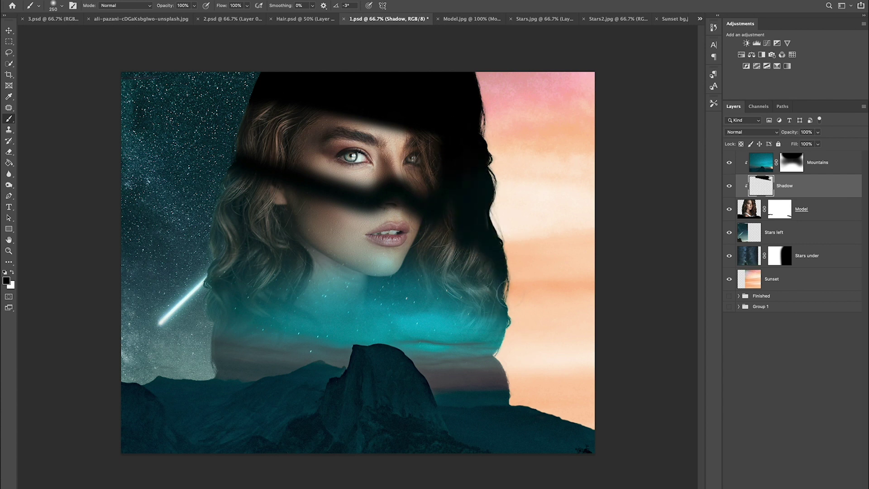
{"action": "mouse_move", "coordinate": [512, 290]}
{"action": "left_mouse_down"}
{"action": "mouse_move", "coordinate": [497, 325]}
{"action": "mouse_move", "coordinate": [520, 287]}
{"action": "left_mouse_up"}
Fill the lower face, neck and remaining lower hair with black on the Shadow layer, leaving only the eye area uncovered.
{"action": "key", "text": "]"}
{"action": "key", "text": "]"}
{"action": "key", "text": "]"}
{"action": "key", "text": "]"}
{"action": "mouse_move", "coordinate": [557, 337]}
{"action": "left_mouse_down"}
{"action": "mouse_move", "coordinate": [383, 309]}
{"action": "mouse_move", "coordinate": [484, 295]}
{"action": "mouse_move", "coordinate": [372, 269]}
{"action": "mouse_move", "coordinate": [341, 247]}
{"action": "mouse_move", "coordinate": [457, 258]}
{"action": "mouse_move", "coordinate": [402, 254]}
{"action": "left_mouse_up"}
{"action": "key", "text": "["}
{"action": "key", "text": "["}
{"action": "key", "text": "["}
{"action": "key", "text": "["}
{"action": "mouse_move", "coordinate": [397, 216]}
{"action": "left_mouse_down"}
{"action": "mouse_move", "coordinate": [340, 218]}
{"action": "mouse_move", "coordinate": [266, 190]}
{"action": "mouse_move", "coordinate": [221, 233]}
{"action": "mouse_move", "coordinate": [305, 243]}
{"action": "mouse_move", "coordinate": [332, 277]}
{"action": "mouse_move", "coordinate": [487, 323]}
{"action": "mouse_move", "coordinate": [468, 208]}
{"action": "mouse_move", "coordinate": [513, 219]}
{"action": "mouse_move", "coordinate": [498, 265]}
{"action": "mouse_move", "coordinate": [481, 272]}
{"action": "mouse_move", "coordinate": [400, 397]}
{"action": "left_mouse_up"}
Dab more black over the tip of the nose on the Shadow layer with a 200 px brush.
{"action": "key", "text": "super+plus"}
{"action": "key", "text": "super+plus"}
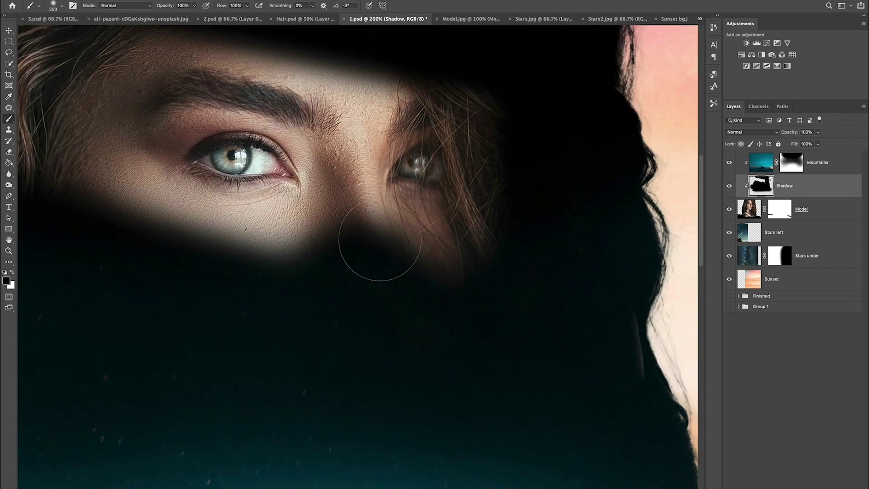
{"action": "key", "text": "bracketleft"}
{"action": "key", "text": "bracketleft"}
{"action": "key", "text": "bracketright"}
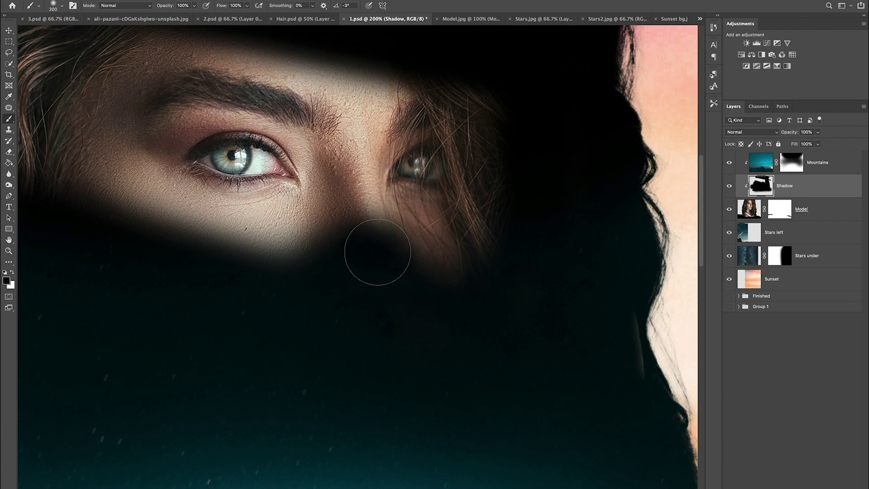
{"action": "left_click", "coordinate": [379, 252]}
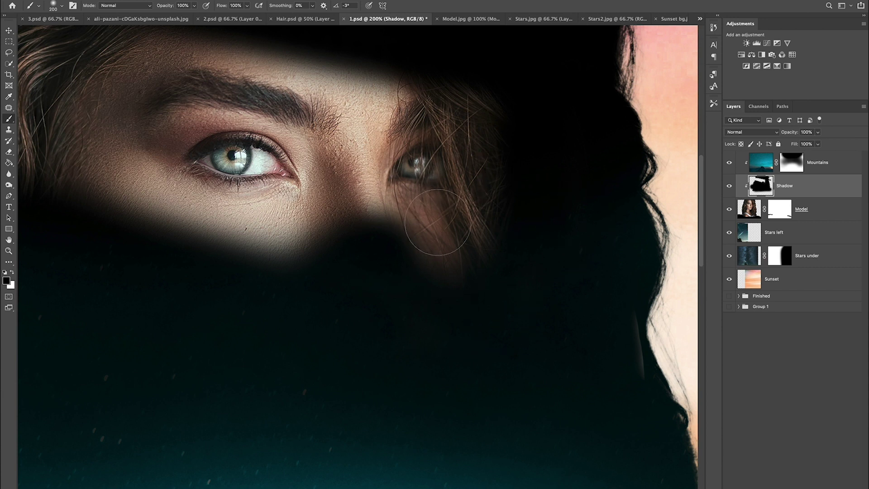
Erase a small patch of the black shading beside the nose, below the hair-covered eye, with a reduced soft Eraser.
{"action": "key", "text": "e"}
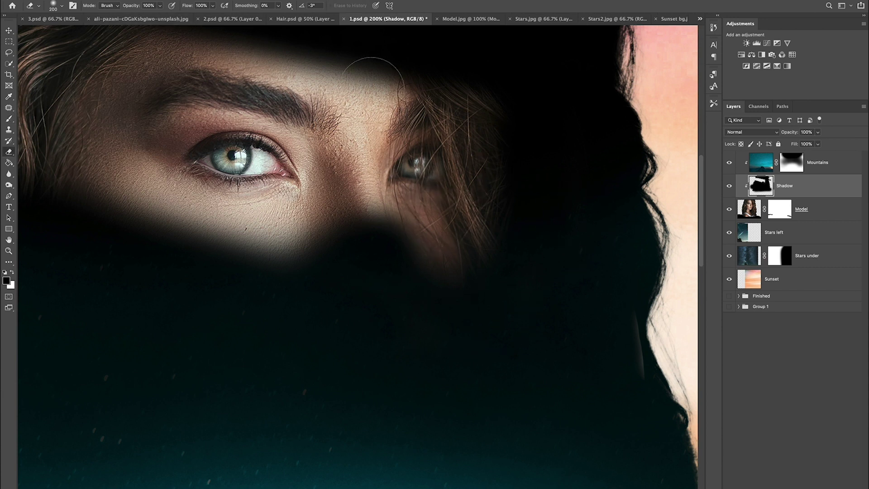
{"action": "key", "text": "["}
{"action": "key", "text": "bracketleft"}
{"action": "key", "text": "bracketleft"}
{"action": "mouse_move", "coordinate": [406, 201]}
{"action": "left_mouse_down"}
{"action": "mouse_move", "coordinate": [434, 243]}
{"action": "mouse_move", "coordinate": [427, 227]}
{"action": "left_mouse_up"}
{"action": "key", "text": "bracketright"}
{"action": "key", "text": "bracketright"}
{"action": "key", "text": "bracketright"}
{"action": "key", "text": "bracketright"}
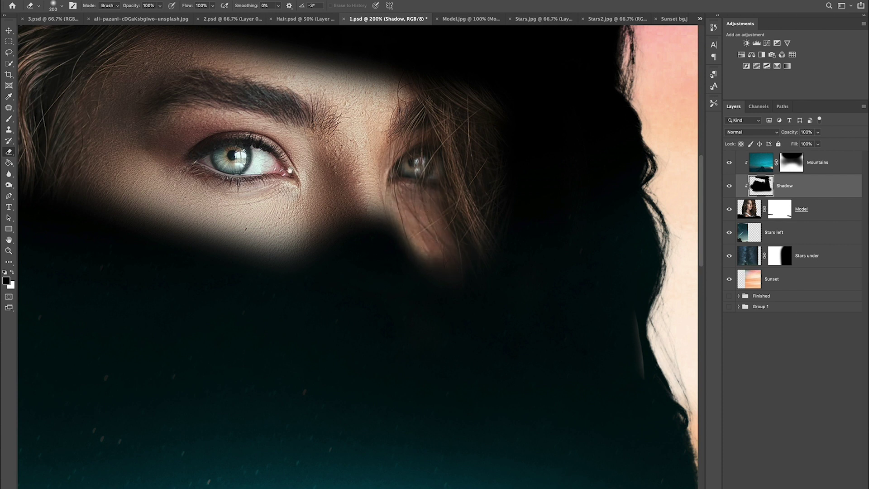
Deepen the black shading along the cheek edge below the fully visible eye with a 200 px brush.
{"action": "left_click_drag", "start_coordinate": [316, 177], "coordinate": [421, 140]}
{"action": "key", "text": "b"}
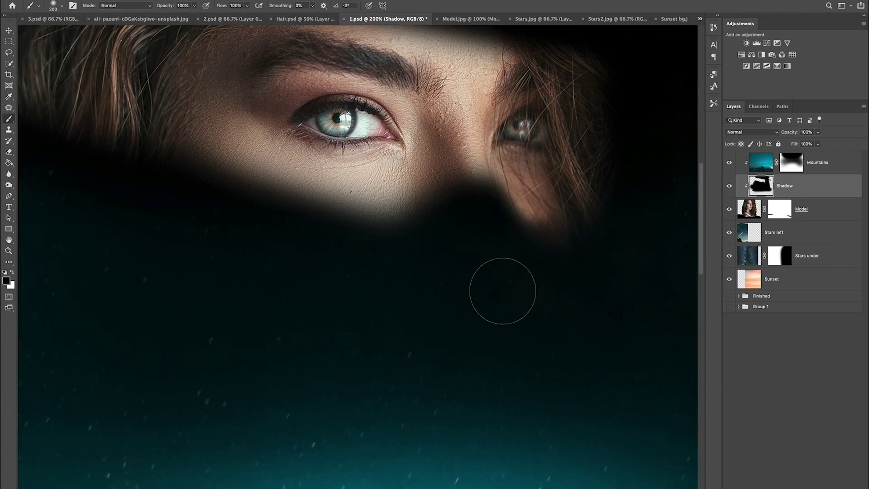
{"action": "mouse_move", "coordinate": [389, 253]}
{"action": "left_mouse_down"}
{"action": "mouse_move", "coordinate": [286, 226]}
{"action": "mouse_move", "coordinate": [192, 231]}
{"action": "left_mouse_up"}
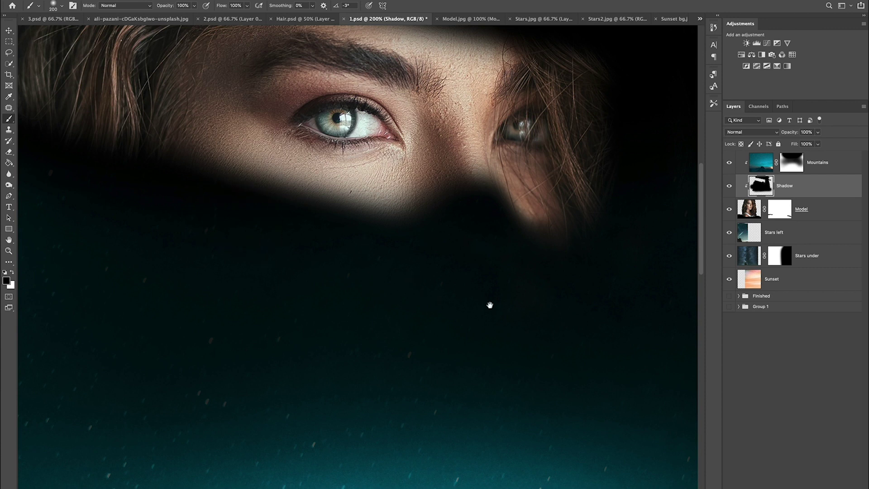
Darken the hair strands beside the hair-covered eye and the hair on the starry side with black on the Shadow layer.
{"action": "left_click_drag", "start_coordinate": [490, 305], "coordinate": [433, 398]}
{"action": "left_click_drag", "start_coordinate": [502, 231], "coordinate": [528, 320]}
{"action": "key", "text": "super+minus"}
{"action": "key", "text": "super+plus"}
{"action": "left_click_drag", "start_coordinate": [495, 224], "coordinate": [413, 190]}
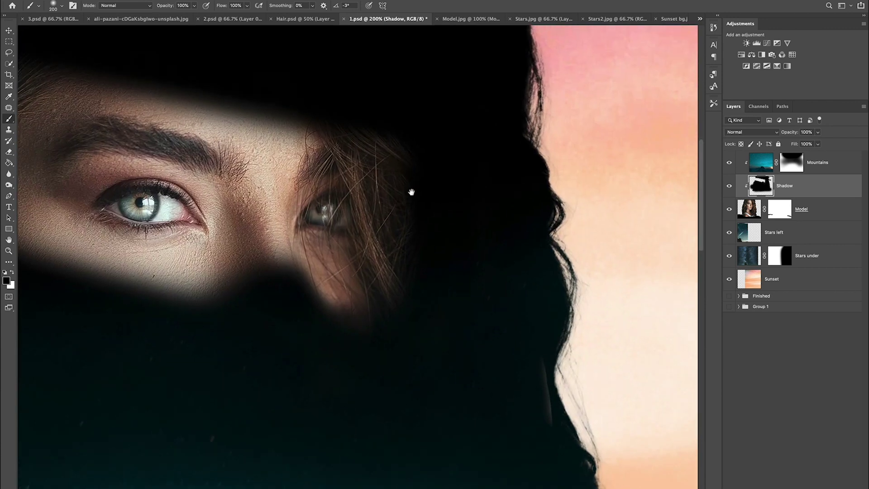
{"action": "key", "text": "bracketleft"}
{"action": "key", "text": "bracketleft"}
{"action": "key", "text": "bracketleft"}
{"action": "key", "text": "bracketleft"}
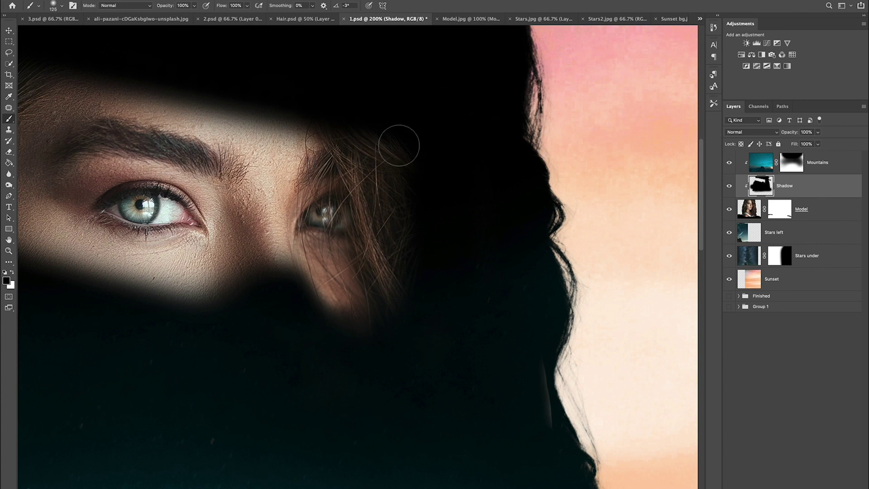
{"action": "left_click_drag", "start_coordinate": [377, 126], "coordinate": [397, 211]}
{"action": "mouse_move", "coordinate": [375, 153]}
{"action": "left_mouse_down"}
{"action": "mouse_move", "coordinate": [401, 327]}
{"action": "mouse_move", "coordinate": [372, 173]}
{"action": "left_mouse_up"}
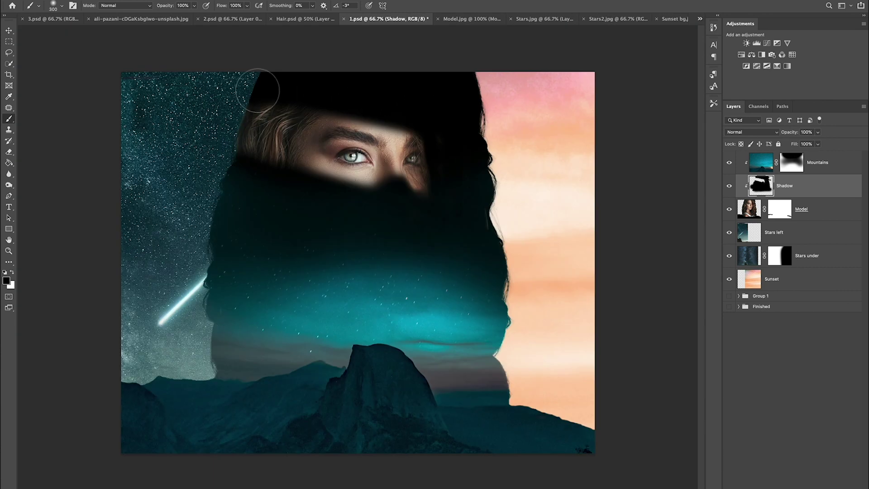
{"action": "left_click_drag", "start_coordinate": [257, 91], "coordinate": [287, 188]}
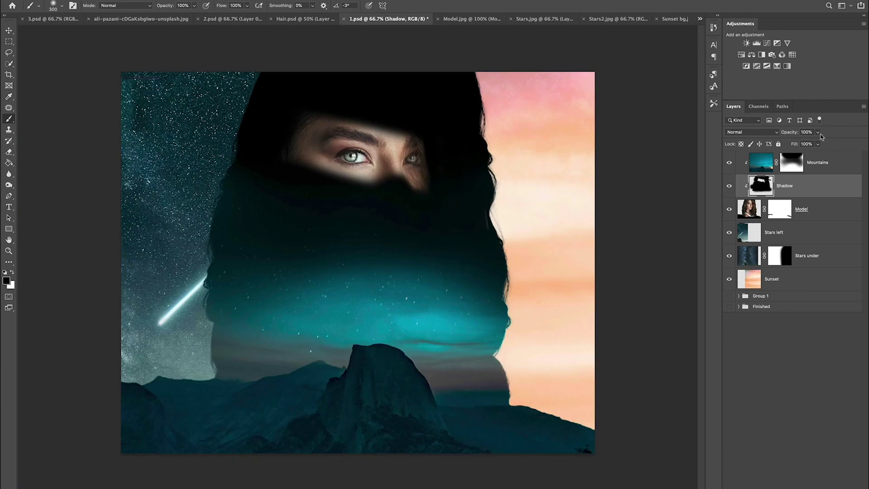
Lower the Shadow layer's opacity to 90% so the face shows faintly through the black, and inspect the blend up close.
{"action": "left_click", "coordinate": [818, 132]}
{"action": "left_click_drag", "start_coordinate": [817, 145], "coordinate": [815, 146]}
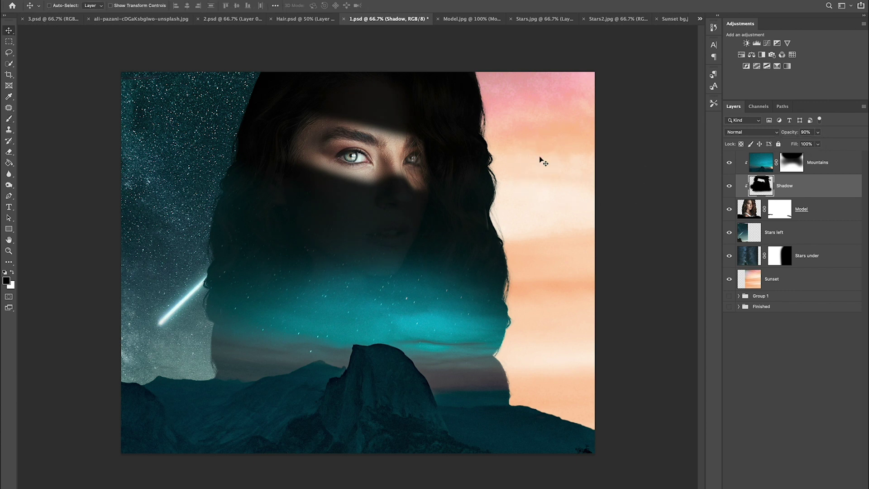
{"action": "key", "text": "super+plus"}
{"action": "key", "text": "super+plus"}
{"action": "left_click_drag", "start_coordinate": [494, 112], "coordinate": [428, 306]}
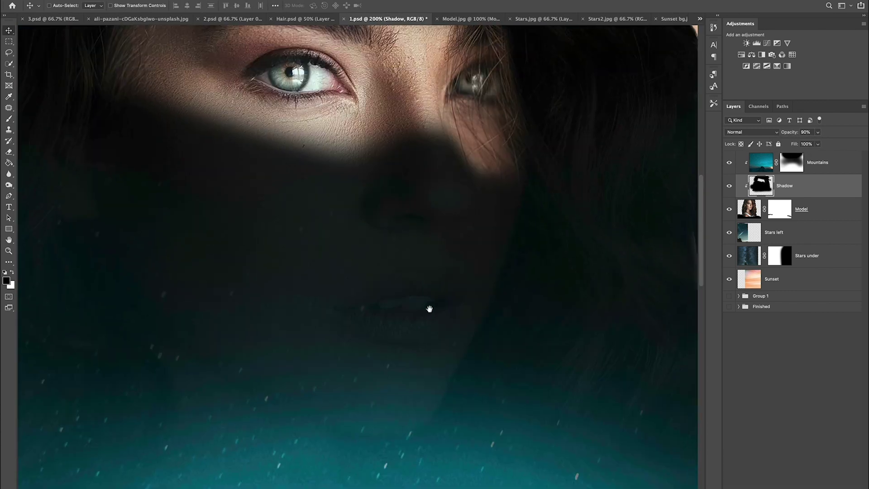
{"action": "key", "text": "super+minus"}
{"action": "key", "text": "super+minus"}
{"action": "key", "text": "super+minus"}
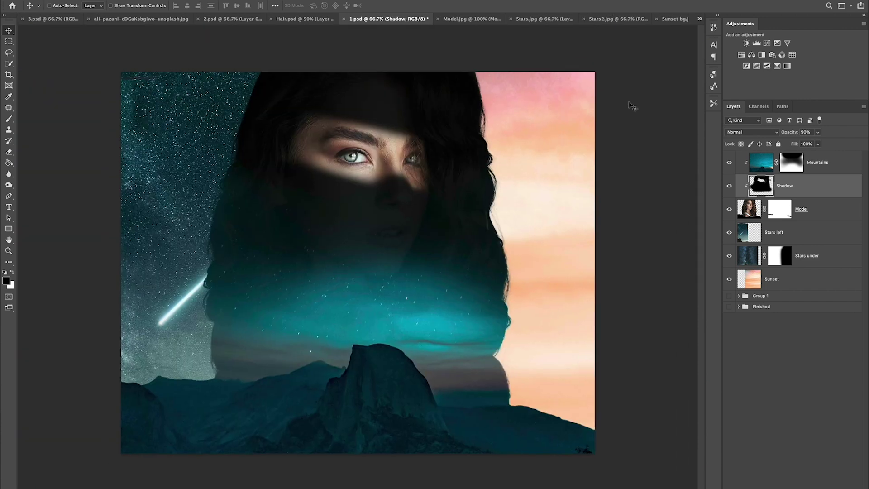
{"action": "key", "text": "super+plus"}
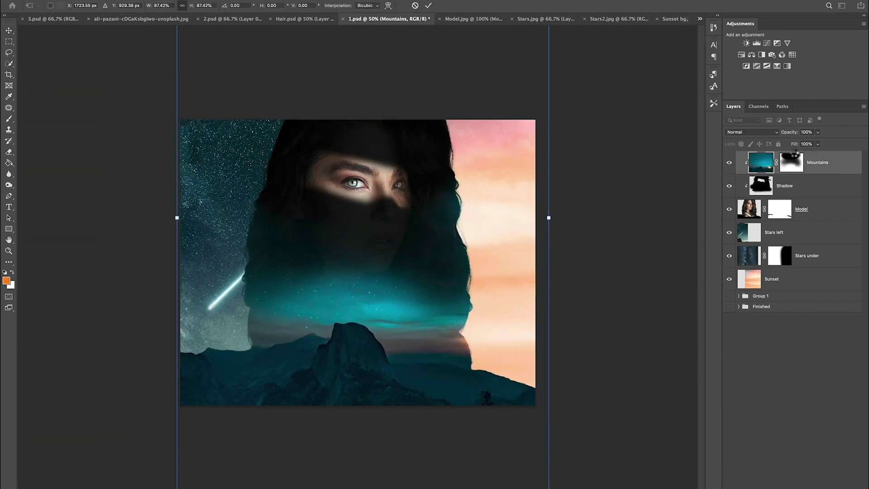
Apply the Mountains layer's transform and softly fade its sky on the layer mask with a 900 px black brush at 10% opacity.
{"action": "key", "text": "Return"}
{"action": "left_click", "coordinate": [794, 158]}
{"action": "key", "text": "b"}
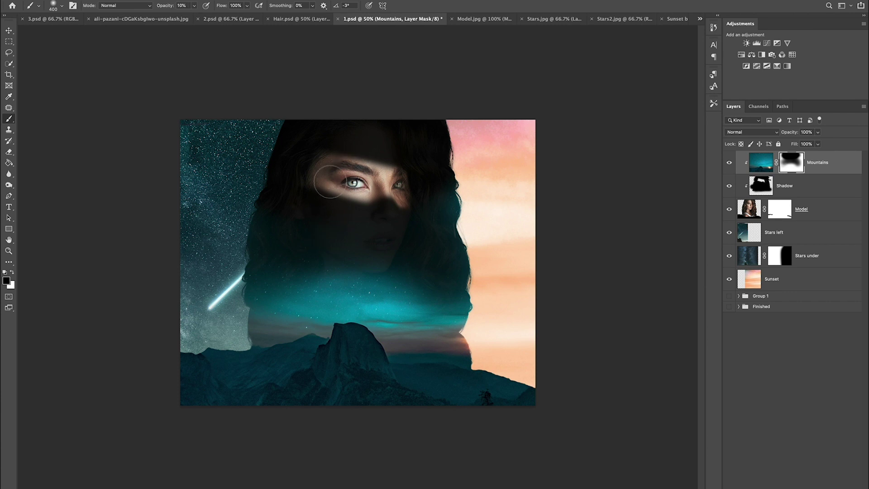
{"action": "key", "text": "bracketright"}
{"action": "key", "text": "bracketright"}
{"action": "key", "text": "bracketright"}
{"action": "key", "text": "bracketright"}
{"action": "key", "text": "bracketright"}
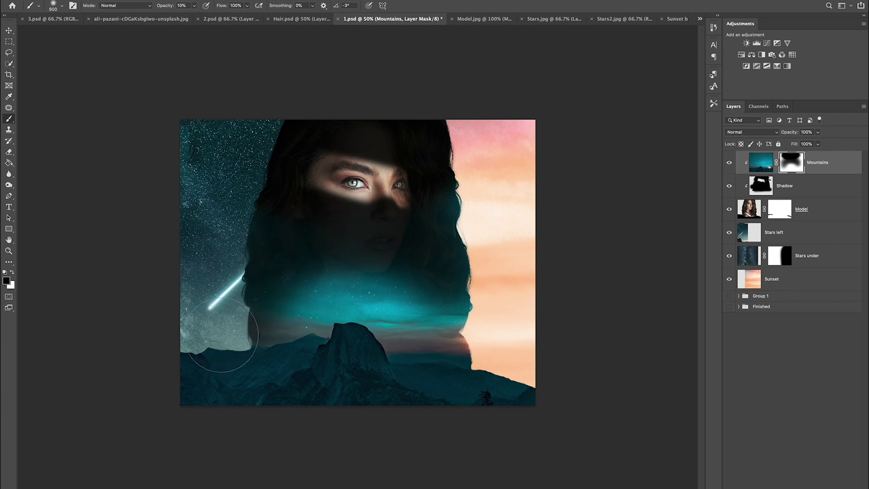
{"action": "left_click_drag", "start_coordinate": [427, 282], "coordinate": [427, 287]}
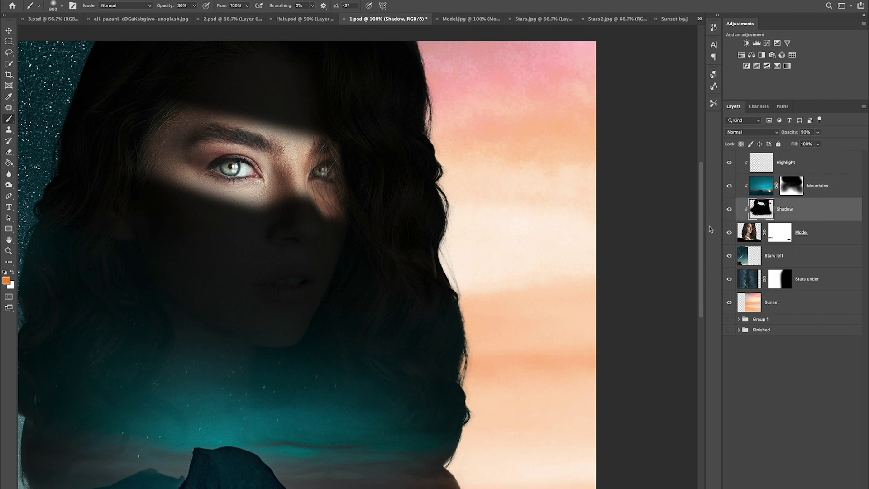
Add a mask to the Shadow layer and brush black at 50% opacity along the sunset-side hair to bring back its detail.
{"action": "key", "text": "ctrl+minus"}
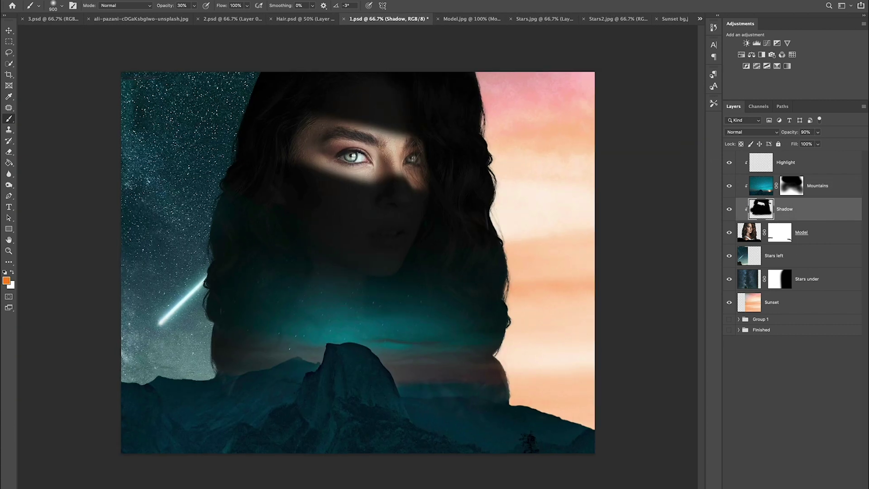
{"action": "left_click", "coordinate": [785, 488]}
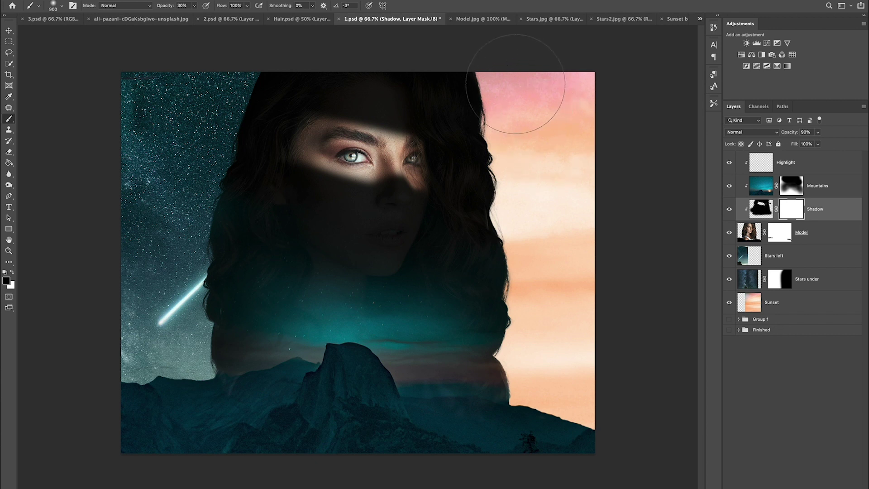
{"action": "mouse_move", "coordinate": [516, 84]}
{"action": "left_mouse_down"}
{"action": "mouse_move", "coordinate": [532, 149]}
{"action": "mouse_move", "coordinate": [516, 86]}
{"action": "mouse_move", "coordinate": [510, 153]}
{"action": "mouse_move", "coordinate": [533, 264]}
{"action": "mouse_move", "coordinate": [533, 355]}
{"action": "mouse_move", "coordinate": [546, 368]}
{"action": "mouse_move", "coordinate": [515, 304]}
{"action": "mouse_move", "coordinate": [525, 122]}
{"action": "mouse_move", "coordinate": [517, 74]}
{"action": "mouse_move", "coordinate": [522, 95]}
{"action": "left_mouse_up"}
{"action": "key", "text": "super+z"}
{"action": "key", "text": "5"}
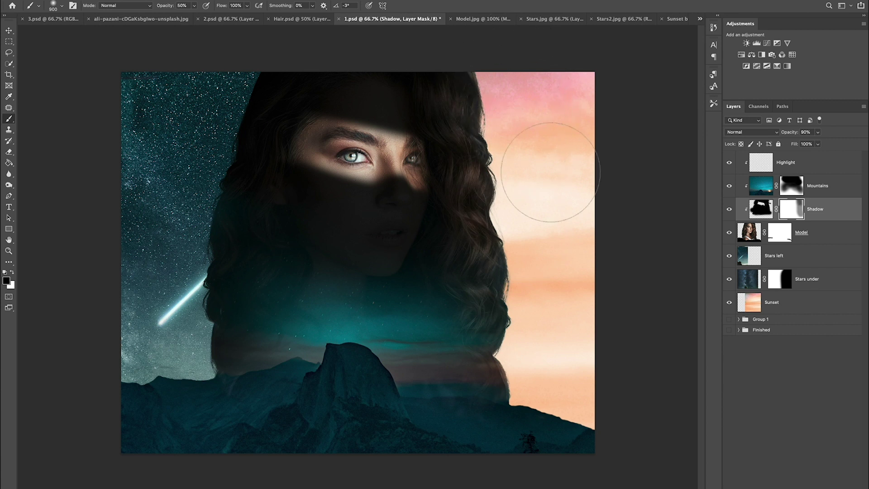
{"action": "mouse_move", "coordinate": [545, 181]}
{"action": "left_mouse_down"}
{"action": "mouse_move", "coordinate": [537, 242]}
{"action": "mouse_move", "coordinate": [548, 333]}
{"action": "left_mouse_up"}
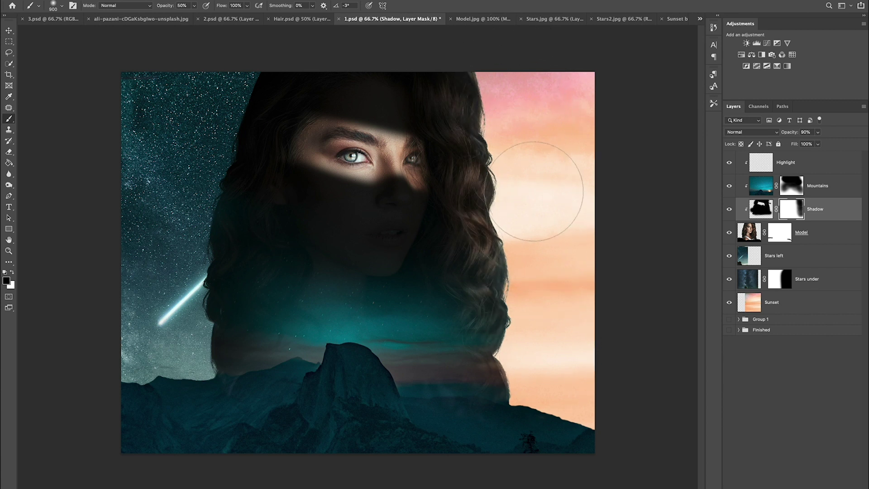
{"action": "left_click_drag", "start_coordinate": [534, 192], "coordinate": [535, 96]}
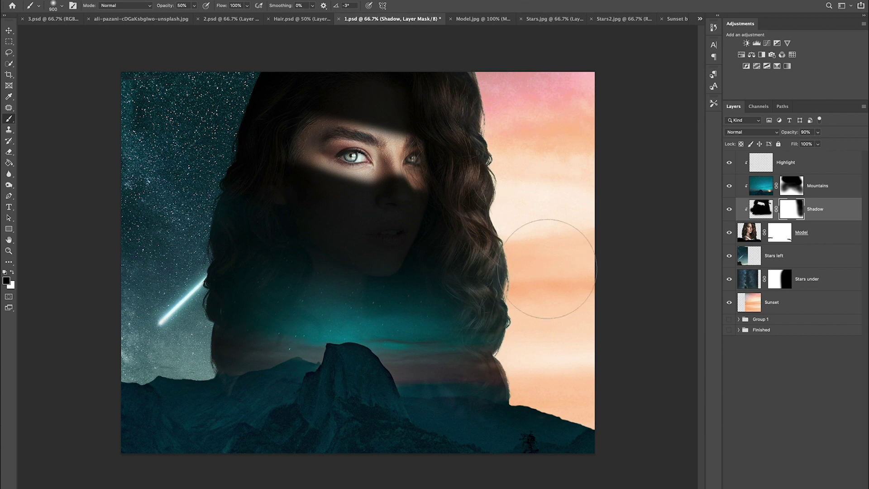
{"action": "left_click_drag", "start_coordinate": [547, 269], "coordinate": [554, 340]}
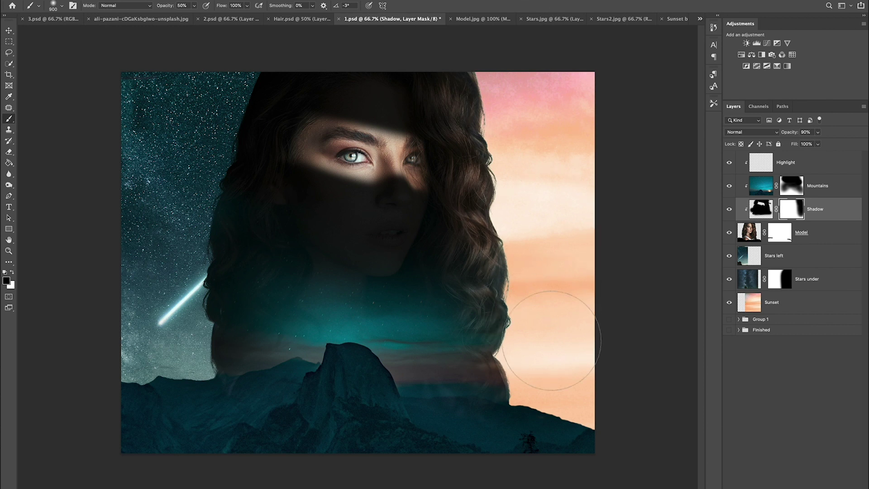
Set the topmost Highlight layer to Screen blending and choose the strong orange ff6920 as foreground colour.
{"action": "left_click", "coordinate": [770, 158]}
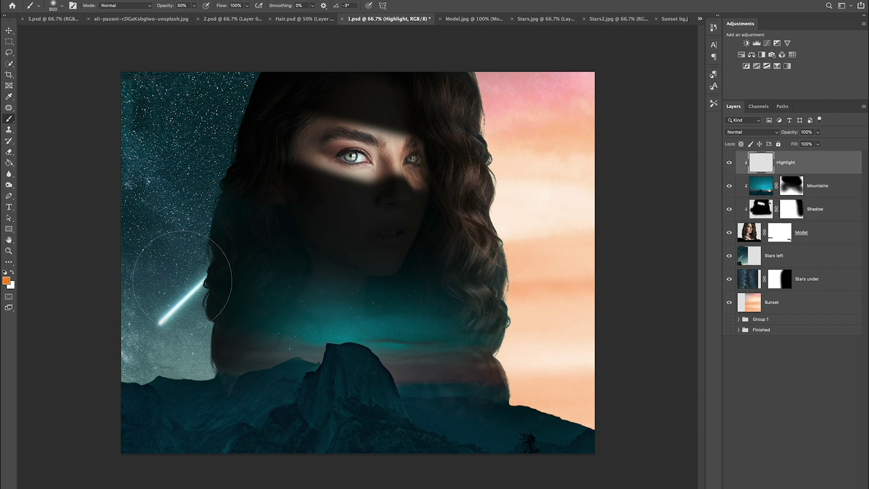
{"action": "left_click", "coordinate": [7, 280]}
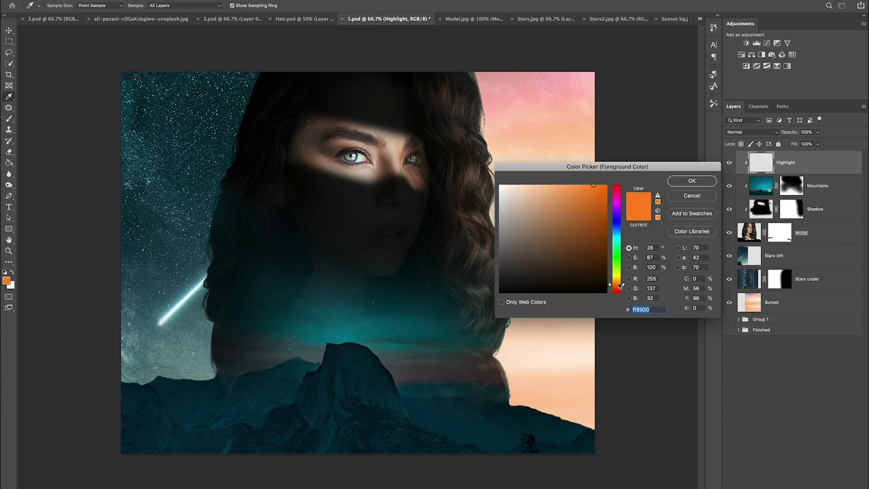
{"action": "left_click_drag", "start_coordinate": [619, 286], "coordinate": [620, 289]}
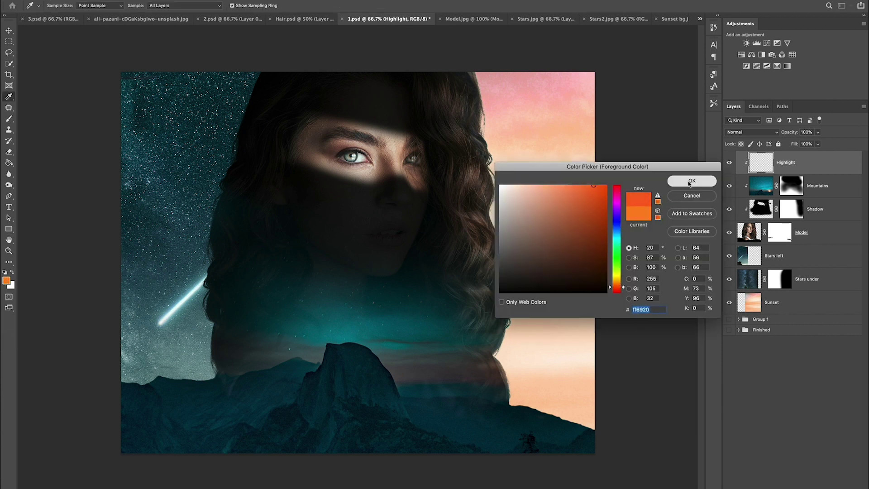
{"action": "left_click", "coordinate": [677, 180]}
{"action": "left_click", "coordinate": [752, 131]}
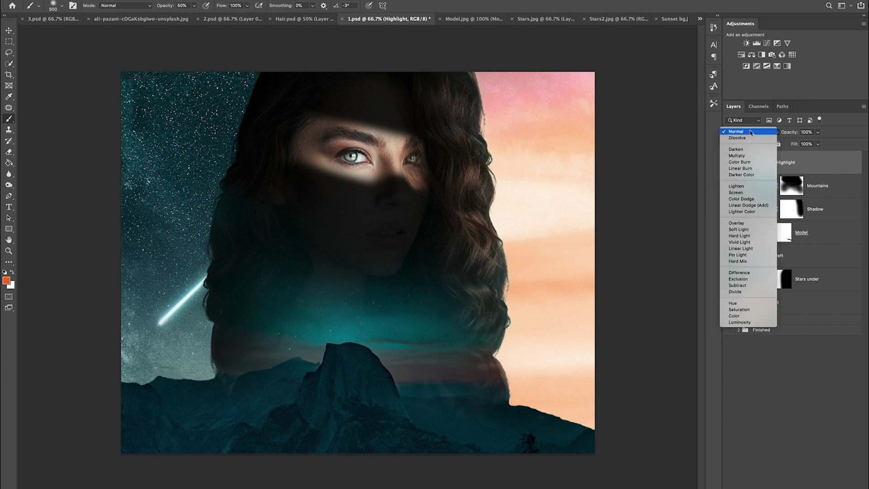
{"action": "left_click", "coordinate": [736, 191]}
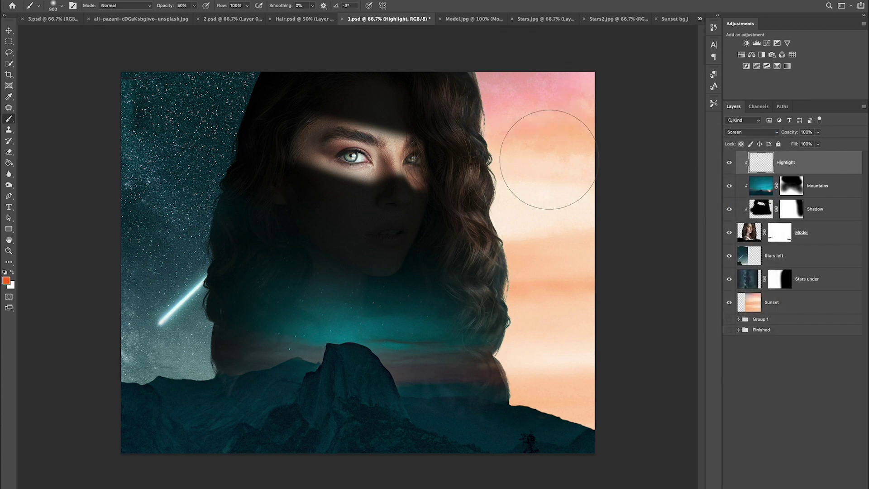
Brush an orange glow over the sunset-side hair and mountain edge at 50% opacity, enlarging the soft brush from 1000 to 1900 px.
{"action": "key", "text": "bracketright"}
{"action": "mouse_move", "coordinate": [515, 73]}
{"action": "left_mouse_down"}
{"action": "mouse_move", "coordinate": [554, 359]}
{"action": "mouse_move", "coordinate": [583, 381]}
{"action": "mouse_move", "coordinate": [610, 385]}
{"action": "mouse_move", "coordinate": [562, 359]}
{"action": "mouse_move", "coordinate": [552, 185]}
{"action": "mouse_move", "coordinate": [515, 53]}
{"action": "mouse_move", "coordinate": [536, 25]}
{"action": "left_mouse_up"}
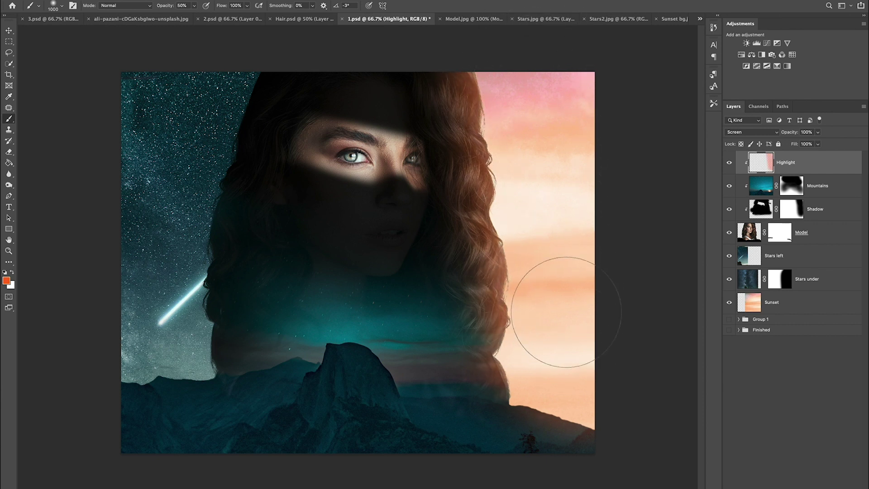
{"action": "mouse_move", "coordinate": [567, 313]}
{"action": "left_mouse_down"}
{"action": "mouse_move", "coordinate": [598, 376]}
{"action": "mouse_move", "coordinate": [607, 295]}
{"action": "mouse_move", "coordinate": [597, 118]}
{"action": "mouse_move", "coordinate": [557, 128]}
{"action": "mouse_move", "coordinate": [580, 292]}
{"action": "mouse_move", "coordinate": [617, 335]}
{"action": "left_mouse_up"}
{"action": "key", "text": "bracketright"}
{"action": "key", "text": "bracketright"}
{"action": "key", "text": "bracketright"}
{"action": "key", "text": "bracketright"}
{"action": "key", "text": "bracketright"}
{"action": "key", "text": "bracketright"}
{"action": "key", "text": "bracketright"}
{"action": "key", "text": "bracketright"}
{"action": "key", "text": "bracketright"}
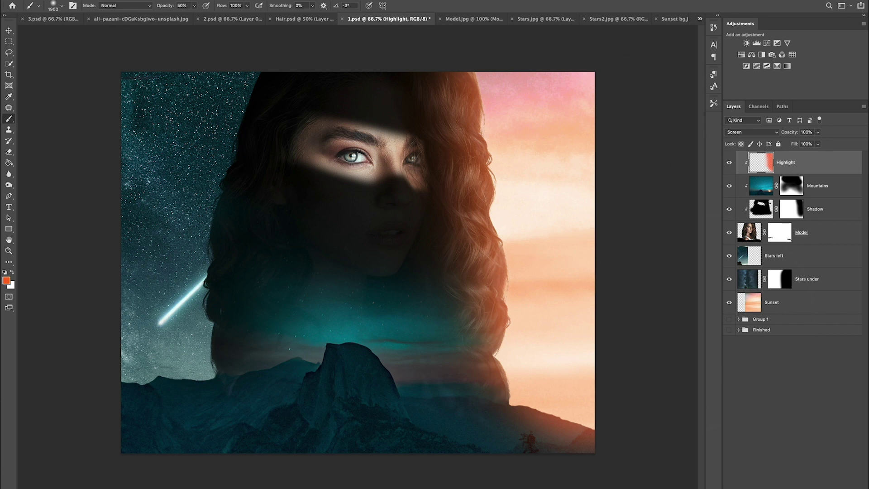
Add a second clipped layer named Highlight above the first and set its blend mode to Overlay.
{"action": "key", "text": "ctrl+shift+alt+n"}
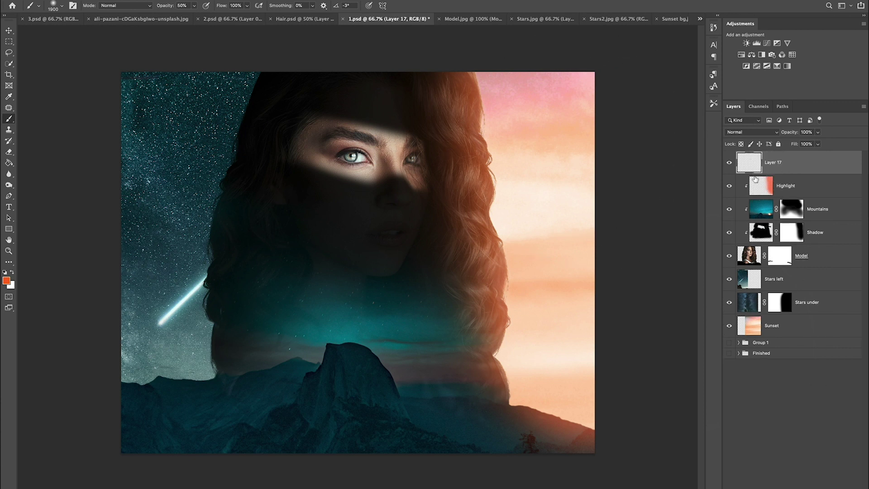
{"action": "left_click", "coordinate": [758, 173], "text": "alt"}
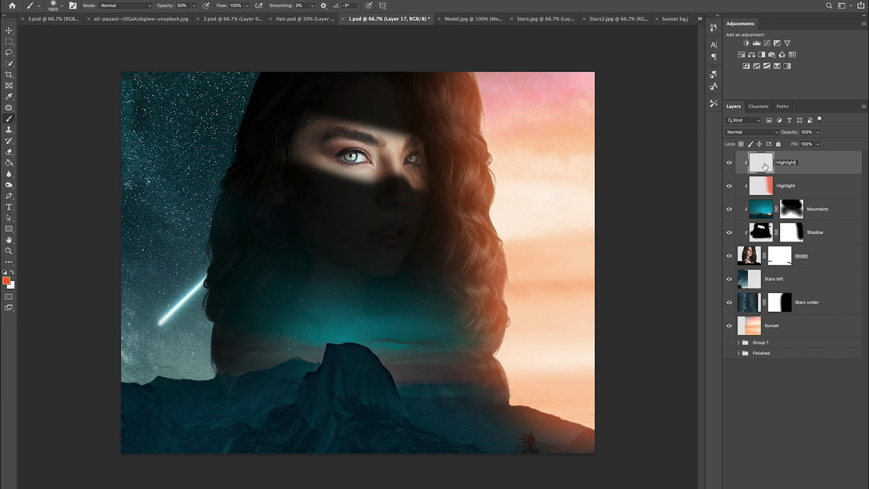
{"action": "key", "text": "Return"}
{"action": "left_click", "coordinate": [753, 133]}
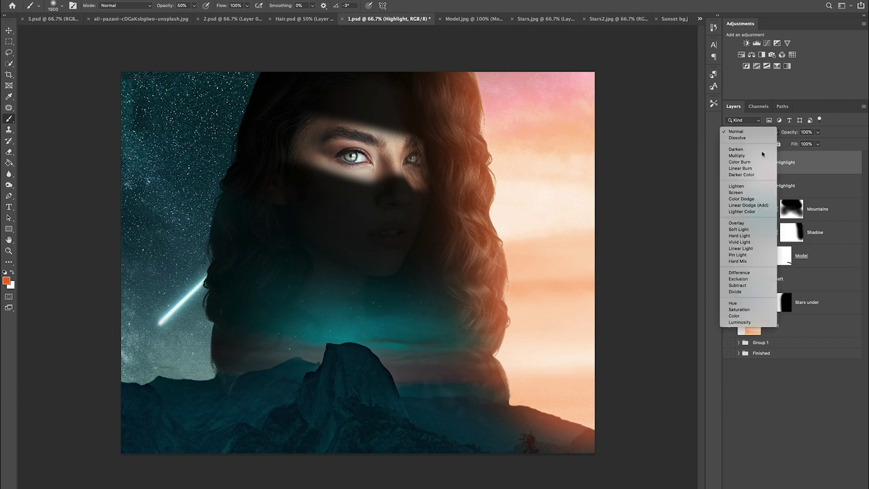
{"action": "left_click", "coordinate": [749, 225]}
Reduce the soft brush to 300 px and try the strong orange along the upper edge of the sunset-side hair.
{"action": "key", "text": "bracketleft"}
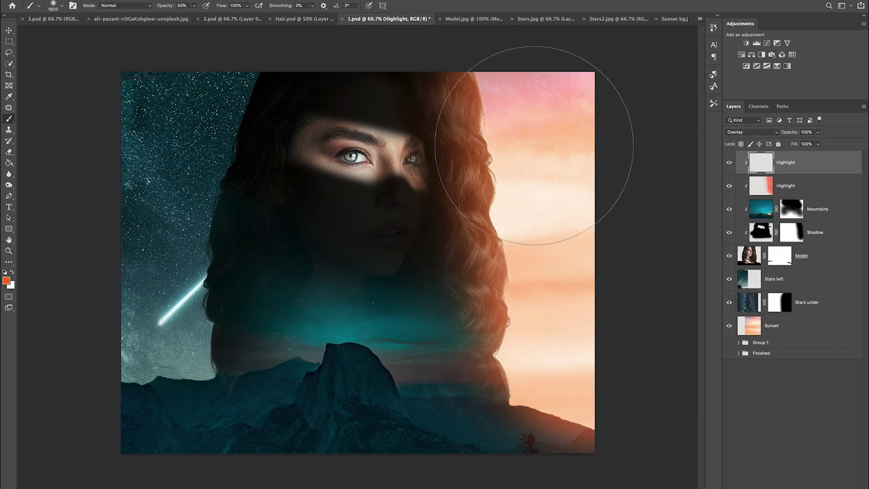
{"action": "key", "text": "bracketleft"}
{"action": "key", "text": "bracketleft"}
{"action": "key", "text": "bracketleft"}
{"action": "key", "text": "bracketleft"}
{"action": "key", "text": "bracketleft"}
{"action": "key", "text": "bracketleft"}
{"action": "key", "text": "bracketleft"}
{"action": "key", "text": "bracketleft"}
{"action": "key", "text": "bracketleft"}
{"action": "key", "text": "bracketleft"}
{"action": "key", "text": "bracketleft"}
{"action": "key", "text": "bracketleft"}
{"action": "key", "text": "bracketleft"}
{"action": "key", "text": "bracketleft"}
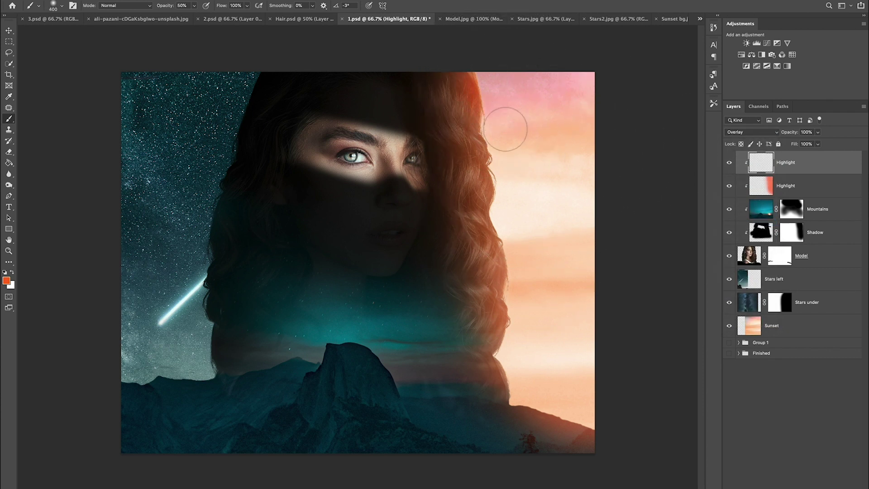
{"action": "key", "text": "bracketleft"}
{"action": "left_click_drag", "start_coordinate": [522, 162], "coordinate": [509, 118]}
Choose the lighter orange ffaf88 and brush a rim light along the sunset-side hair edge with the 300 px brush.
{"action": "left_click", "coordinate": [6, 281]}
{"action": "left_click_drag", "start_coordinate": [581, 185], "coordinate": [549, 183]}
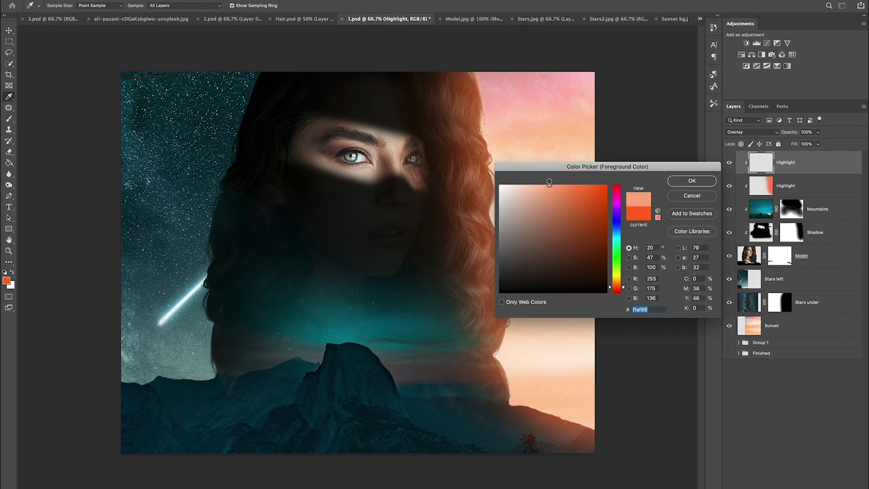
{"action": "left_click", "coordinate": [692, 181]}
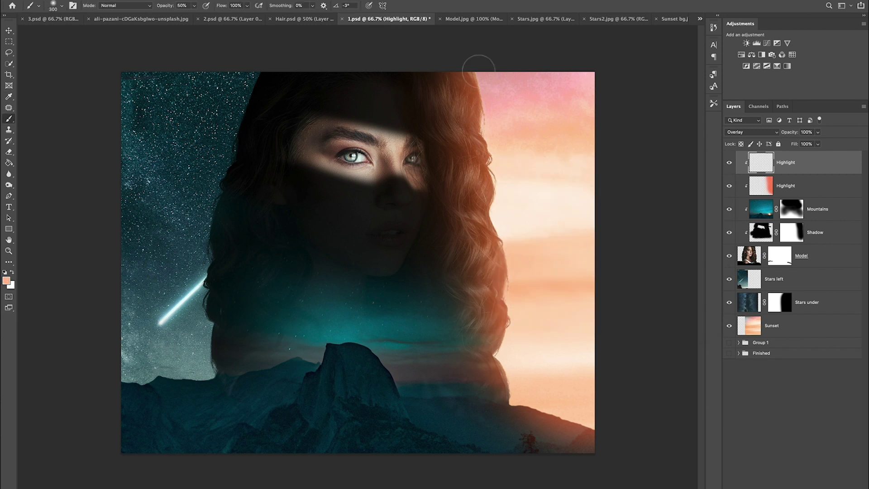
{"action": "left_click_drag", "start_coordinate": [479, 71], "coordinate": [491, 85]}
{"action": "mouse_move", "coordinate": [506, 154]}
{"action": "left_mouse_down"}
{"action": "mouse_move", "coordinate": [510, 227]}
{"action": "mouse_move", "coordinate": [524, 250]}
{"action": "mouse_move", "coordinate": [522, 336]}
{"action": "mouse_move", "coordinate": [526, 273]}
{"action": "mouse_move", "coordinate": [505, 211]}
{"action": "left_mouse_up"}
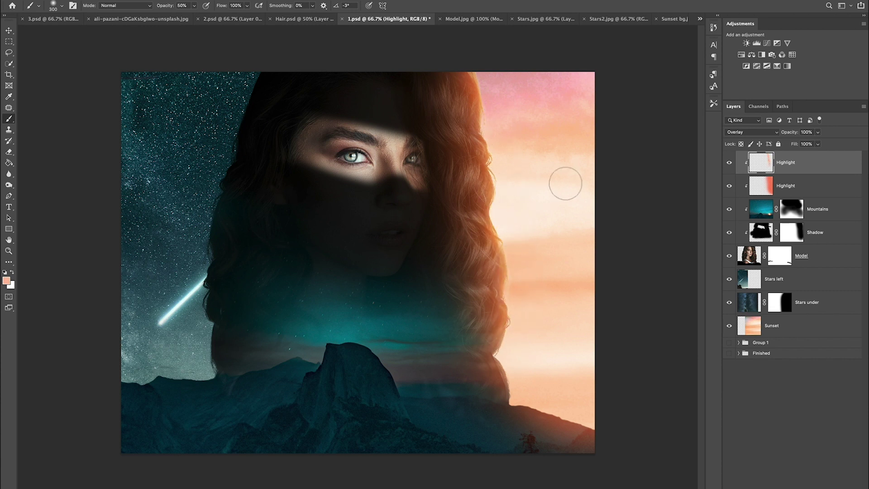
Compare the hair with and without each of the two Highlight layers.
{"action": "key", "text": "bracketright"}
{"action": "key", "text": "bracketright"}
{"action": "key", "text": "bracketright"}
{"action": "left_click", "coordinate": [729, 164]}
{"action": "left_click", "coordinate": [729, 163]}
{"action": "key", "text": "bracketleft"}
{"action": "key", "text": "bracketleft"}
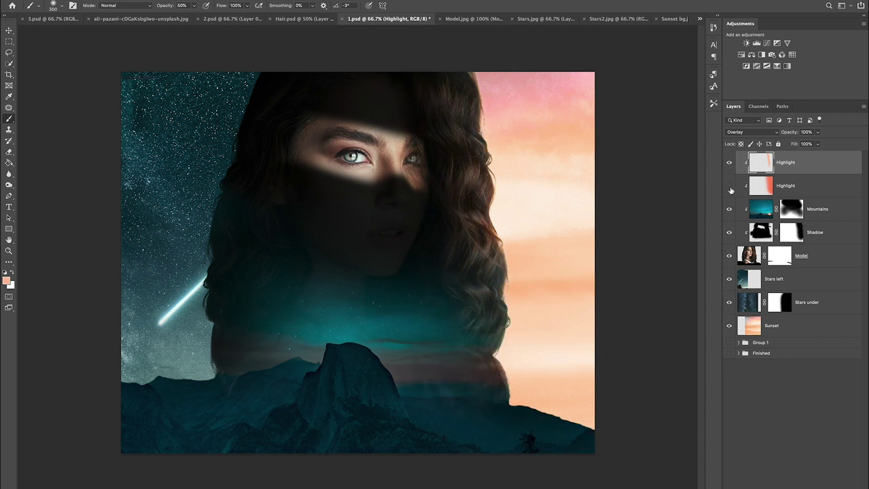
{"action": "left_click", "coordinate": [729, 186]}
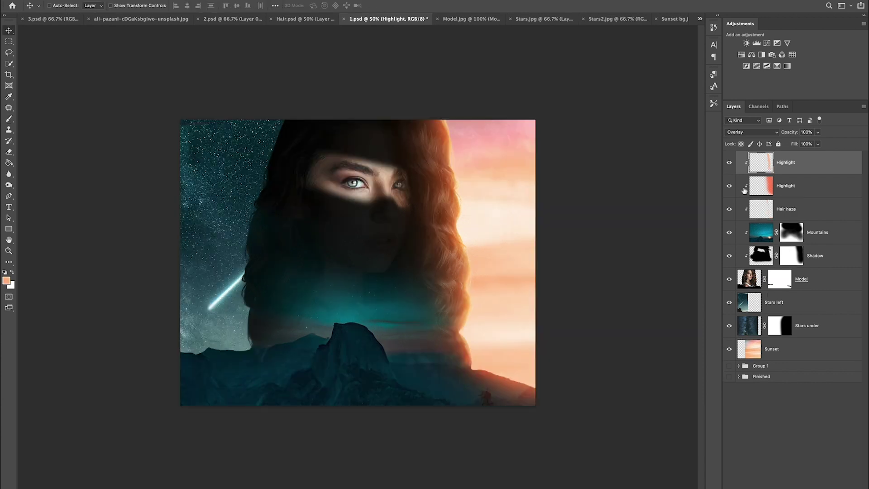
Add a new layer named Haze at the very top of the layer stack.
{"action": "left_click", "coordinate": [822, 488]}
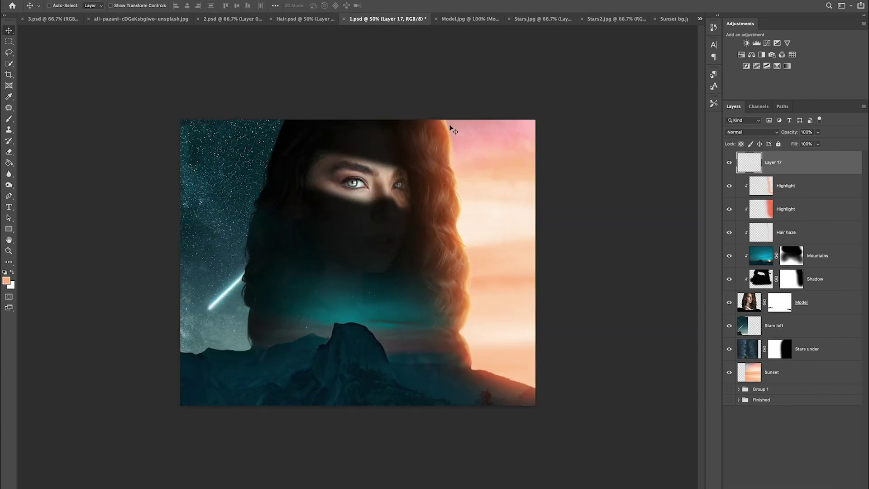
{"action": "key", "text": "ctrl+plus"}
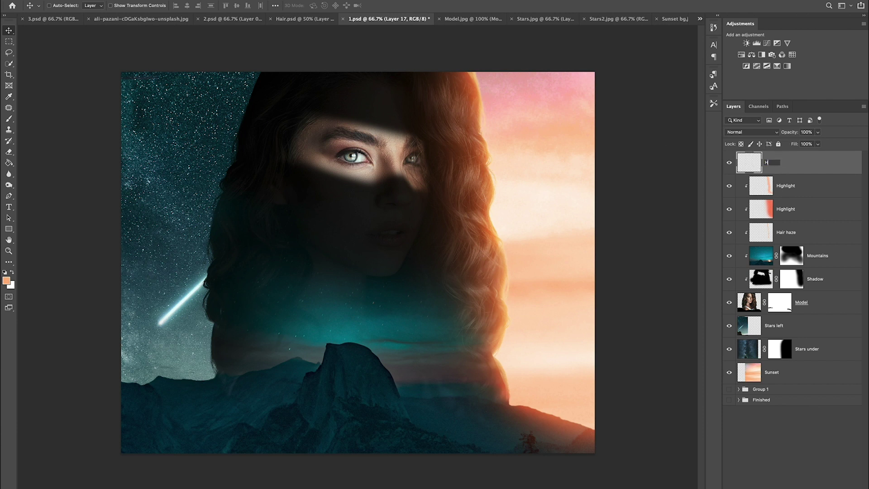
{"action": "key", "text": "Return"}
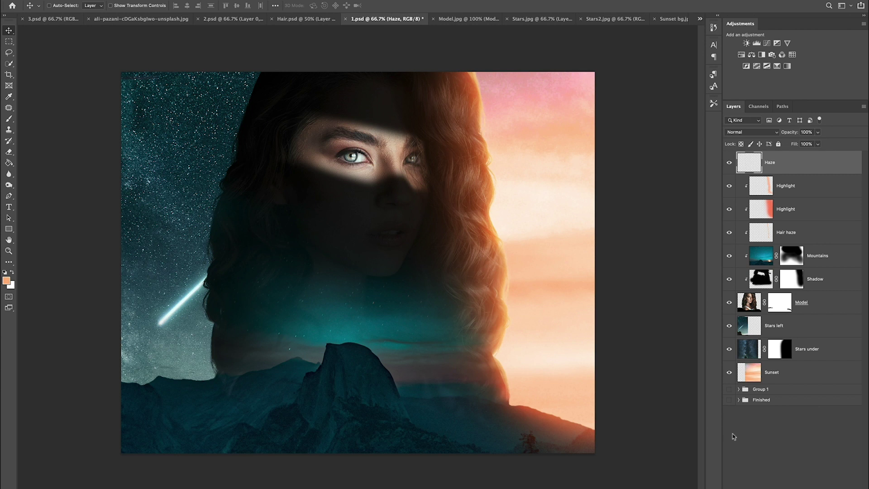
Add another layer named Haze directly above Sunset, set it to Overlay, and ready a soft brush with white.
{"action": "left_click", "coordinate": [759, 377]}
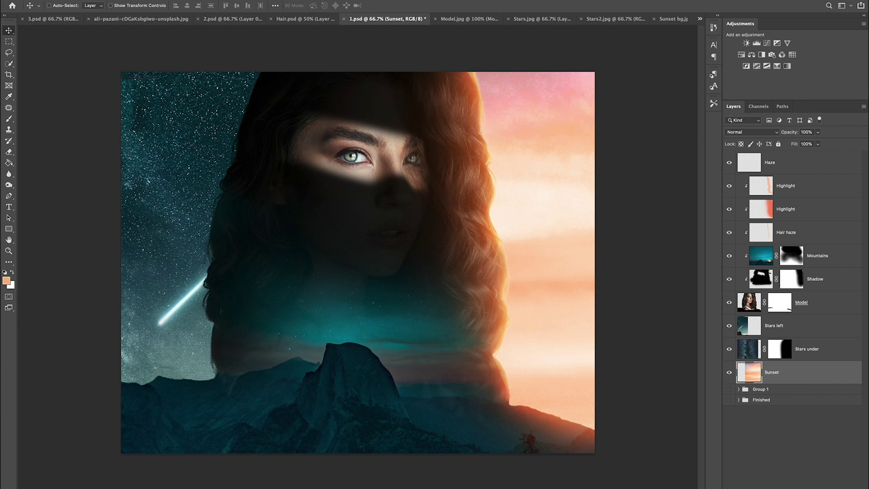
{"action": "key", "text": "super+shift+alt+n"}
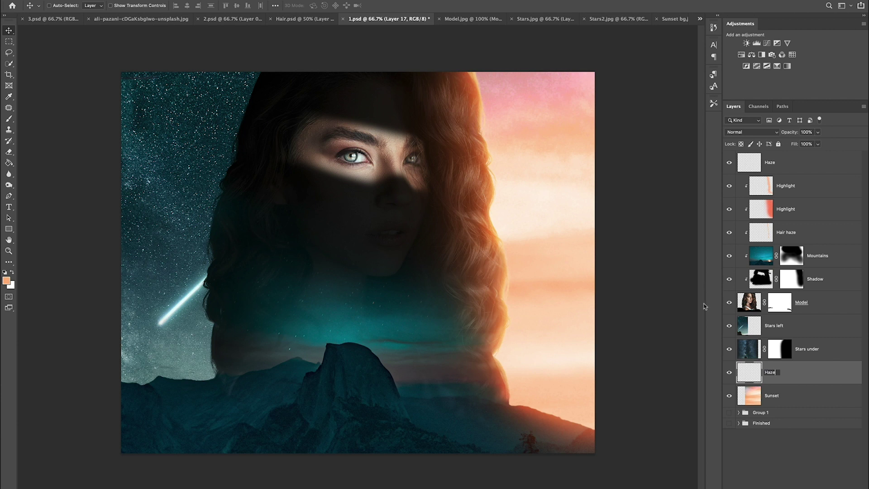
{"action": "key", "text": "Return"}
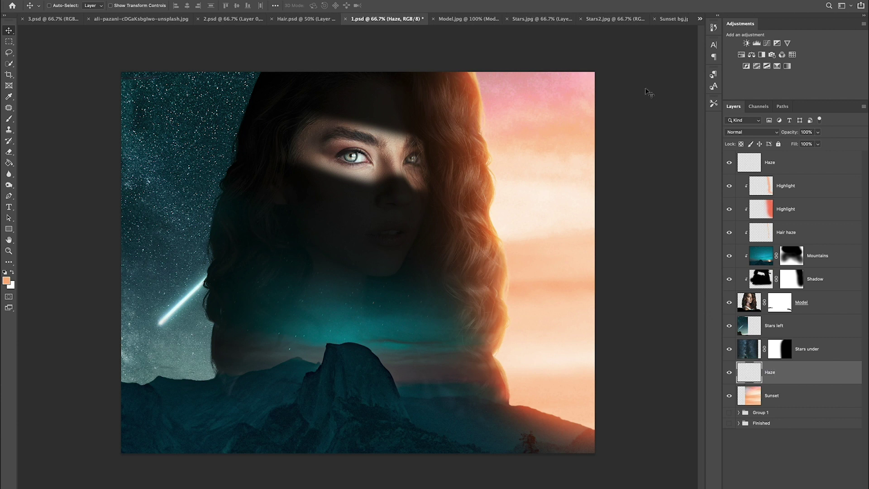
{"action": "key", "text": "c"}
{"action": "key", "text": "b"}
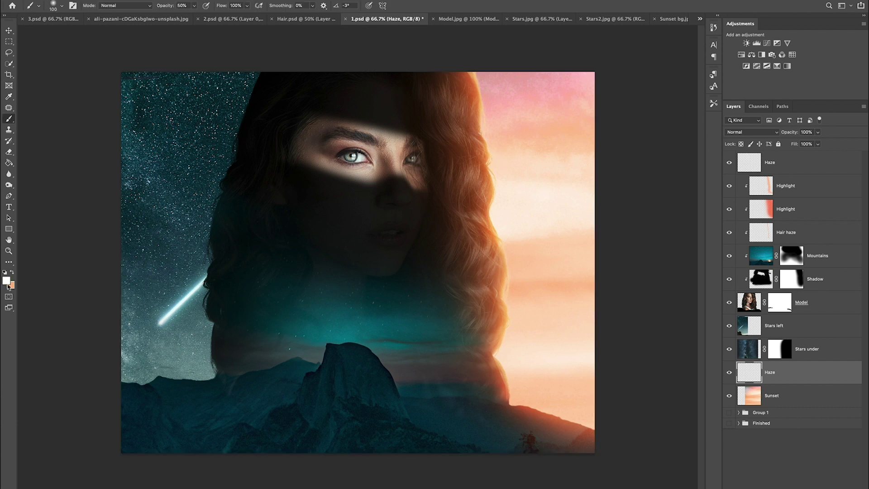
{"action": "left_click", "coordinate": [757, 131]}
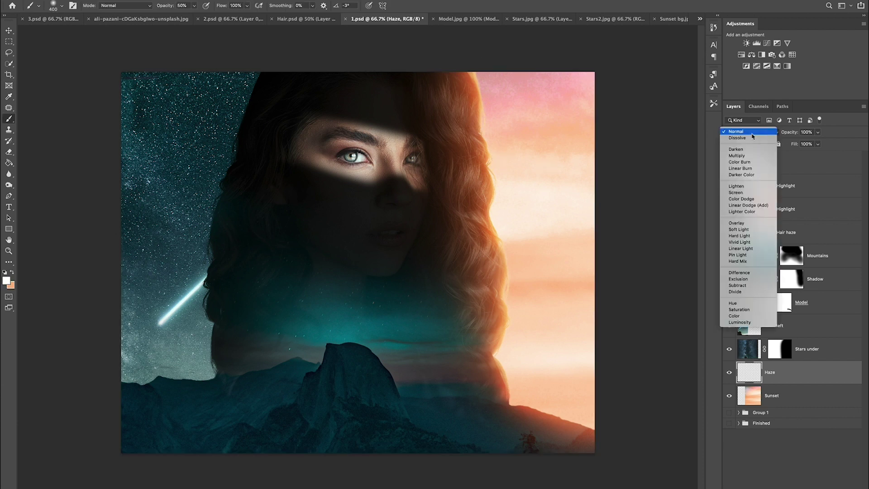
{"action": "left_click", "coordinate": [756, 225]}
Brush white haze behind the sunset-side hair on the Haze layer above Sunset, using a soft brush of about 1000 px at 50% opacity.
{"action": "key", "text": "bracketright"}
{"action": "key", "text": "bracketright"}
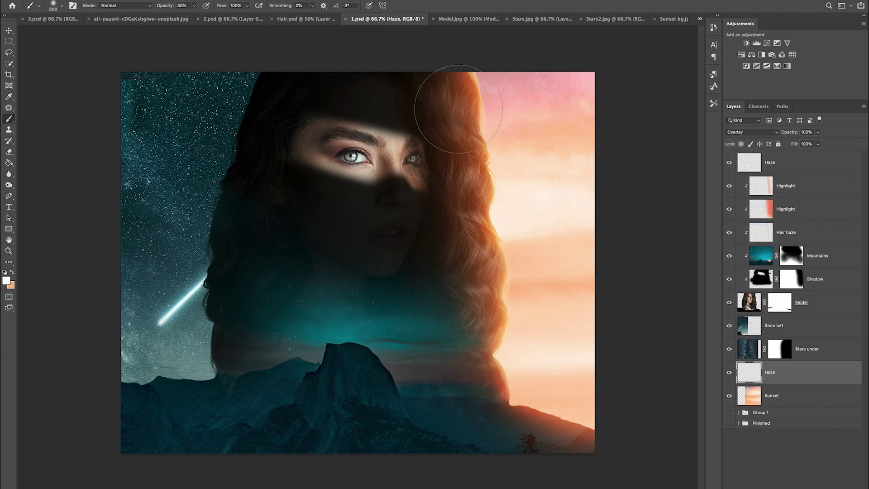
{"action": "key", "text": "bracketright"}
{"action": "key", "text": "bracketright"}
{"action": "key", "text": "bracketright"}
{"action": "key", "text": "bracketright"}
{"action": "key", "text": "bracketright"}
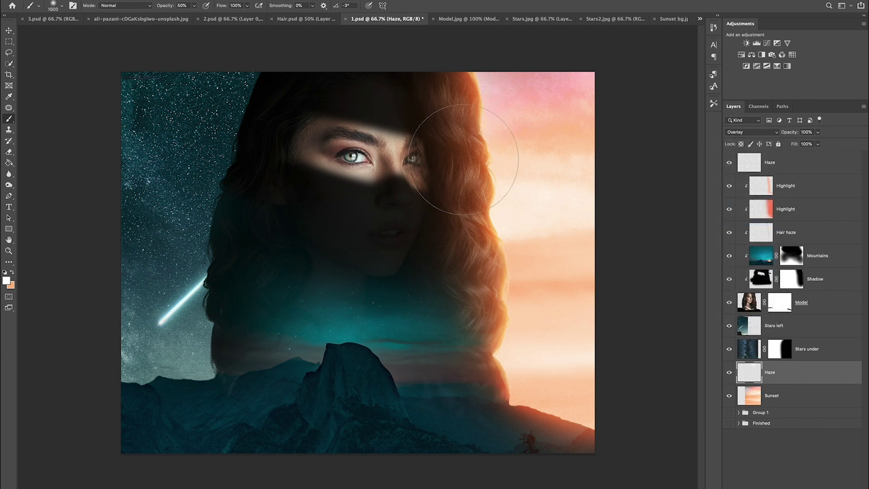
{"action": "left_click_drag", "start_coordinate": [526, 282], "coordinate": [519, 309]}
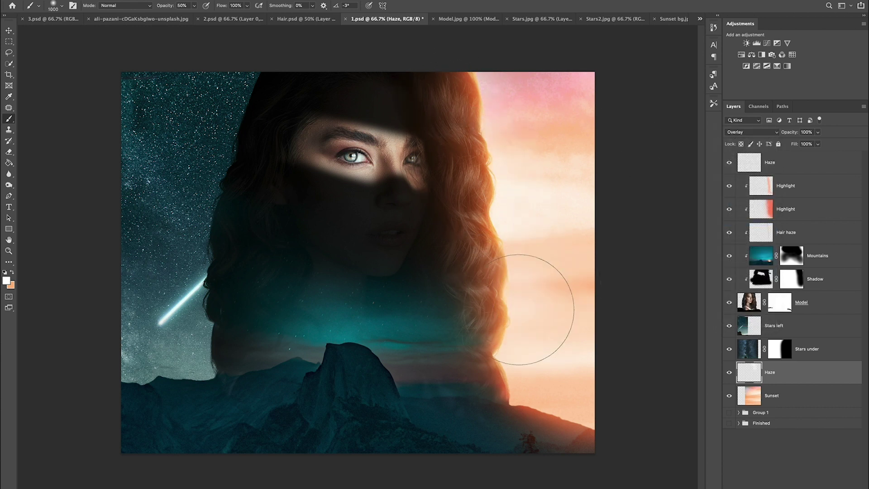
{"action": "left_click", "coordinate": [498, 383]}
Compare the whole composite with and without the Haze layer above Sunset.
{"action": "key", "text": "super+minus"}
{"action": "key", "text": "super+minus"}
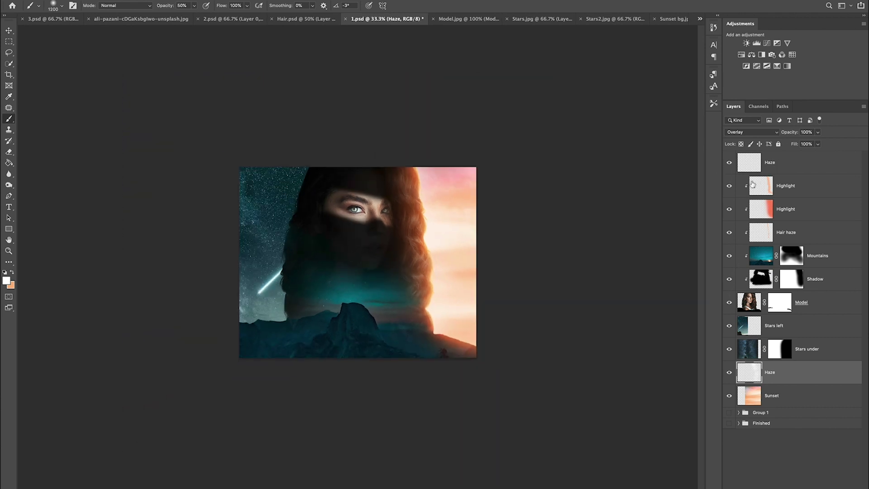
{"action": "left_click", "coordinate": [727, 376]}
{"action": "key", "text": "super+plus"}
{"action": "key", "text": "super+plus"}
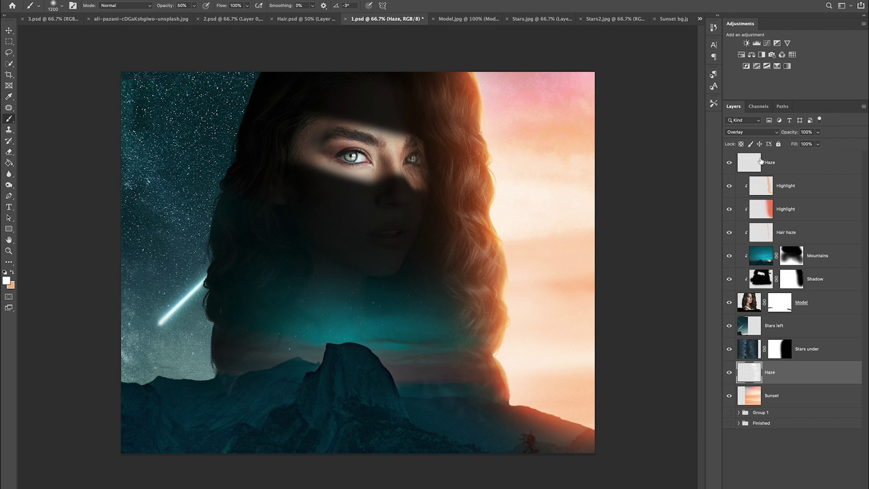
Set the topmost Haze layer to Screen blending and choose a reddish orange with a hue of about 16° as foreground colour.
{"action": "left_click", "coordinate": [759, 163]}
{"action": "left_click", "coordinate": [759, 132]}
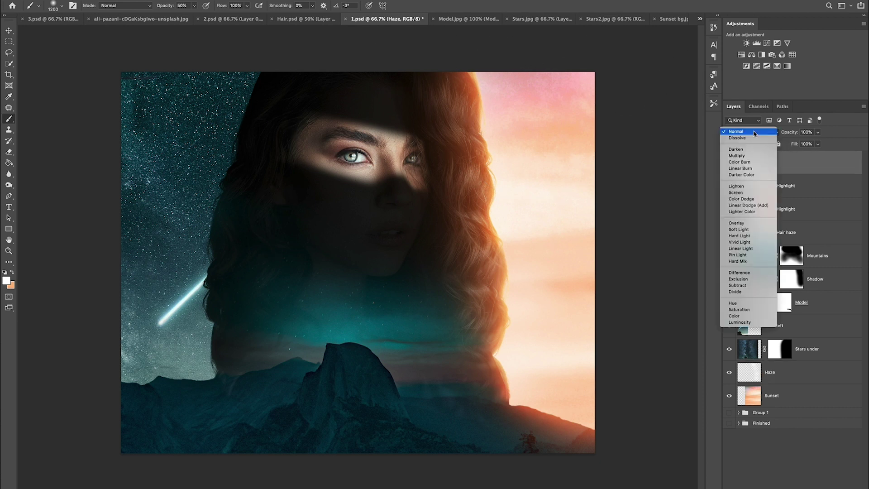
{"action": "left_click", "coordinate": [747, 194]}
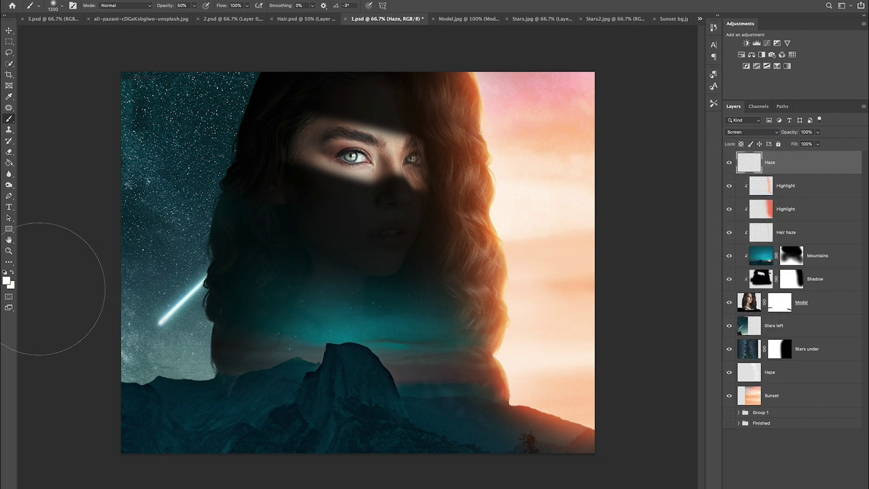
{"action": "key", "text": "x"}
{"action": "left_click", "coordinate": [7, 282]}
{"action": "left_click", "coordinate": [588, 184]}
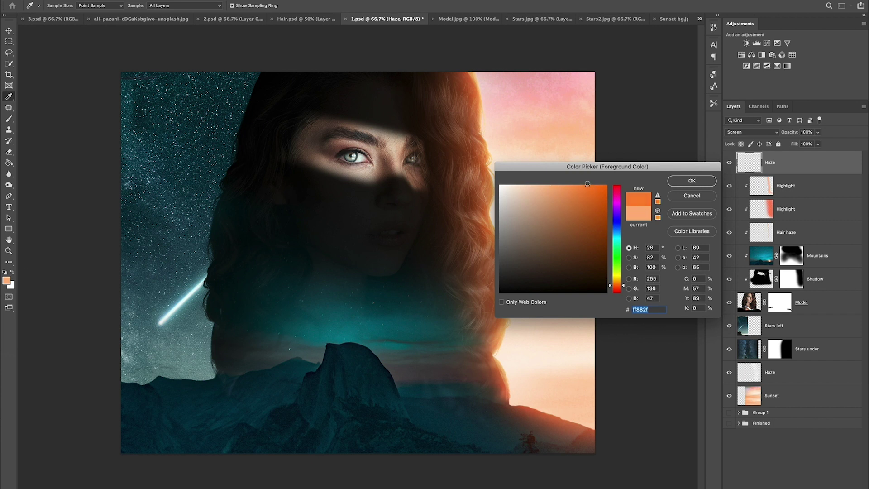
{"action": "left_click_drag", "start_coordinate": [619, 283], "coordinate": [620, 290]}
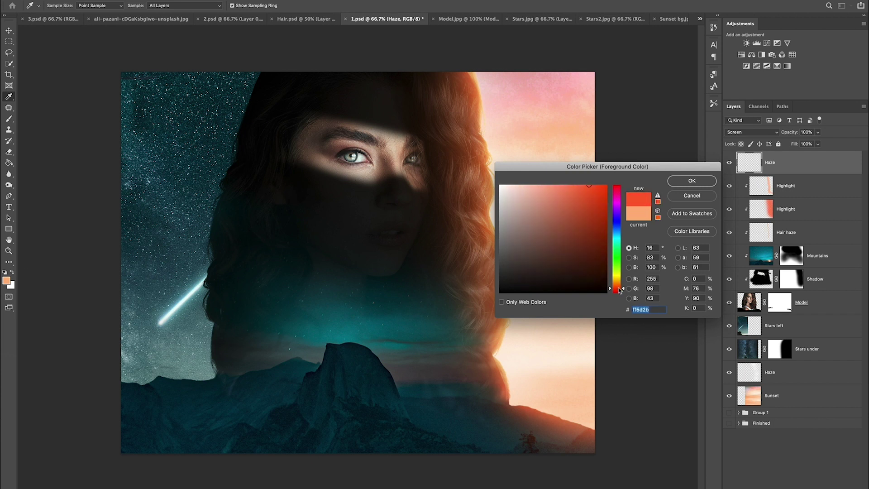
{"action": "left_click", "coordinate": [688, 181]}
{"action": "key", "text": "super+minus"}
{"action": "key", "text": "super+minus"}
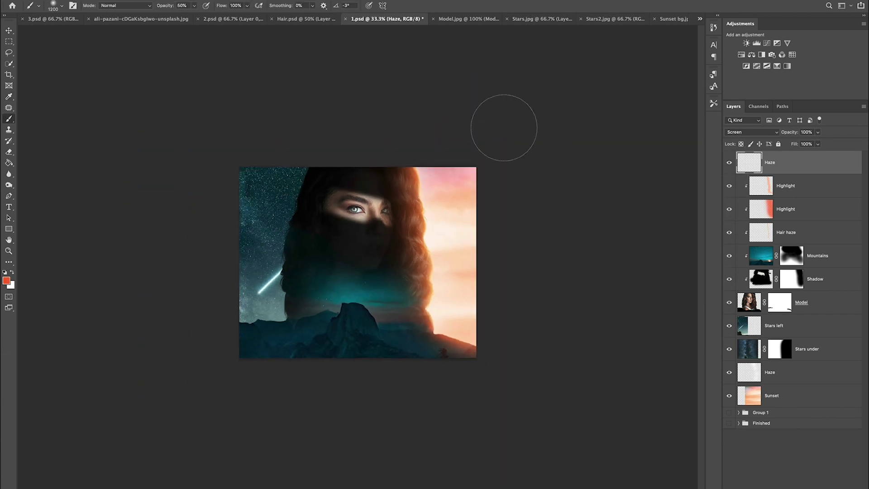
Brush reddish orange haze over the model's sunset-side hair on the topmost Haze layer, using a soft brush of about 2200 px at 50% opacity.
{"action": "key", "text": "bracketright"}
{"action": "key", "text": "bracketright"}
{"action": "key", "text": "bracketright"}
{"action": "left_click_drag", "start_coordinate": [475, 178], "coordinate": [491, 291]}
{"action": "mouse_move", "coordinate": [452, 174]}
{"action": "left_mouse_down"}
{"action": "mouse_move", "coordinate": [455, 232]}
{"action": "mouse_move", "coordinate": [475, 298]}
{"action": "mouse_move", "coordinate": [456, 175]}
{"action": "mouse_move", "coordinate": [468, 153]}
{"action": "left_mouse_up"}
{"action": "key", "text": "super+z"}
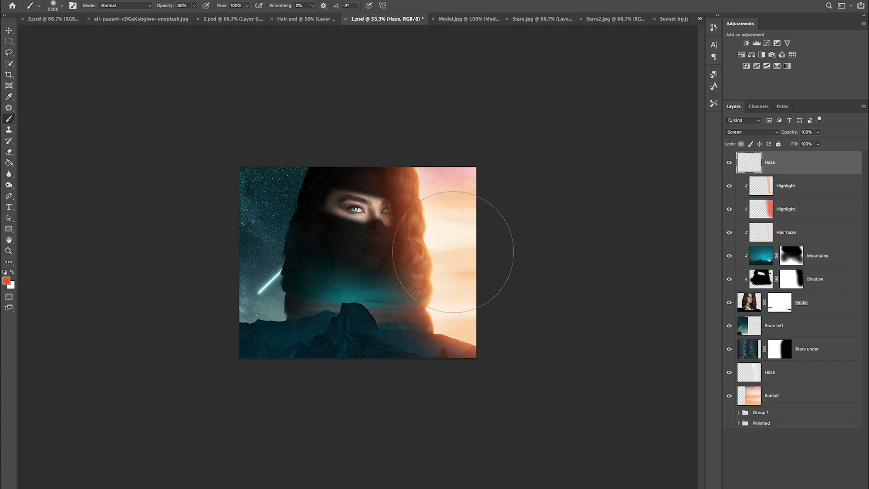
Erase the inner edge of the orange haze down the model's face with a soft eraser of about 1300 px at 20% opacity.
{"action": "key", "text": "ctrl+plus"}
{"action": "key", "text": "e"}
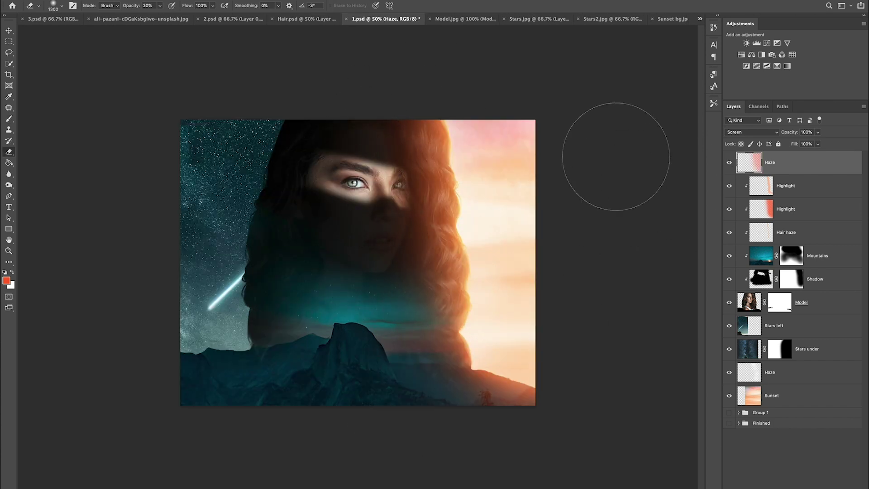
{"action": "left_click_drag", "start_coordinate": [389, 158], "coordinate": [417, 329]}
Dab more reddish orange haze along the sunset-side hair with a soft brush of about 1900 px, comparing the image with and without it.
{"action": "key", "text": "b"}
{"action": "left_click", "coordinate": [451, 278]}
{"action": "left_click", "coordinate": [417, 86]}
{"action": "left_click", "coordinate": [489, 414]}
{"action": "left_click", "coordinate": [435, 262]}
{"action": "key", "text": "ctrl+minus"}
{"action": "left_click", "coordinate": [730, 163]}
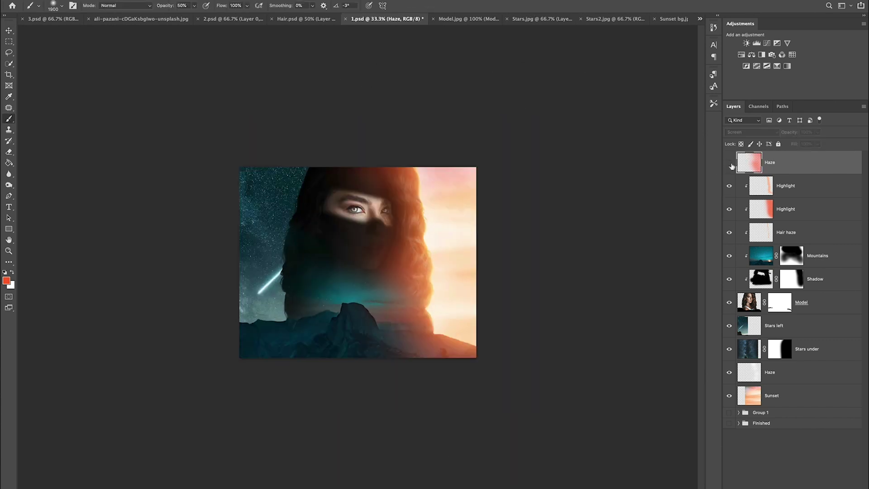
{"action": "left_click", "coordinate": [729, 163]}
{"action": "left_click", "coordinate": [426, 223]}
Lower the topmost Haze layer's opacity to 82% and add a Color Balance adjustment layer above it.
{"action": "left_click", "coordinate": [779, 396]}
{"action": "left_click", "coordinate": [779, 162]}
{"action": "key", "text": "bracketleft"}
{"action": "key", "text": "bracketleft"}
{"action": "key", "text": "bracketleft"}
{"action": "key", "text": "bracketleft"}
{"action": "key", "text": "bracketleft"}
{"action": "key", "text": "v"}
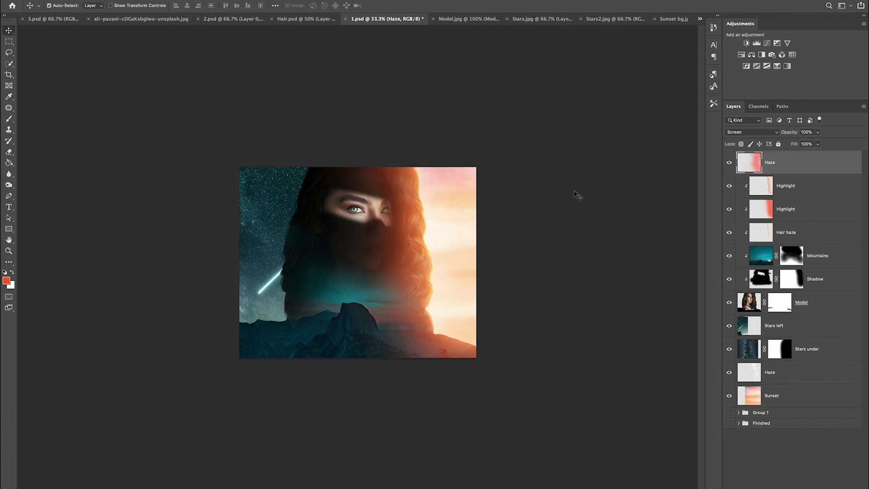
{"action": "key", "text": "ctrl+plus"}
{"action": "left_click", "coordinate": [818, 132]}
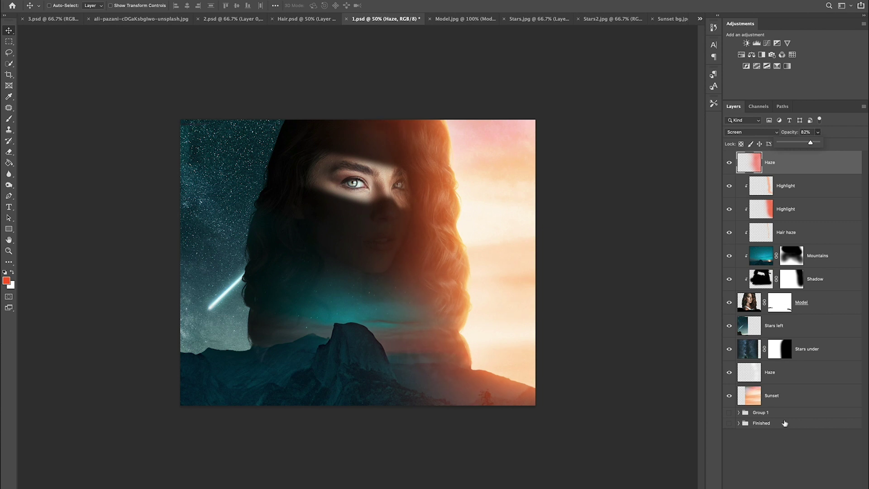
{"action": "left_click", "coordinate": [795, 488]}
{"action": "left_click", "coordinate": [841, 431]}
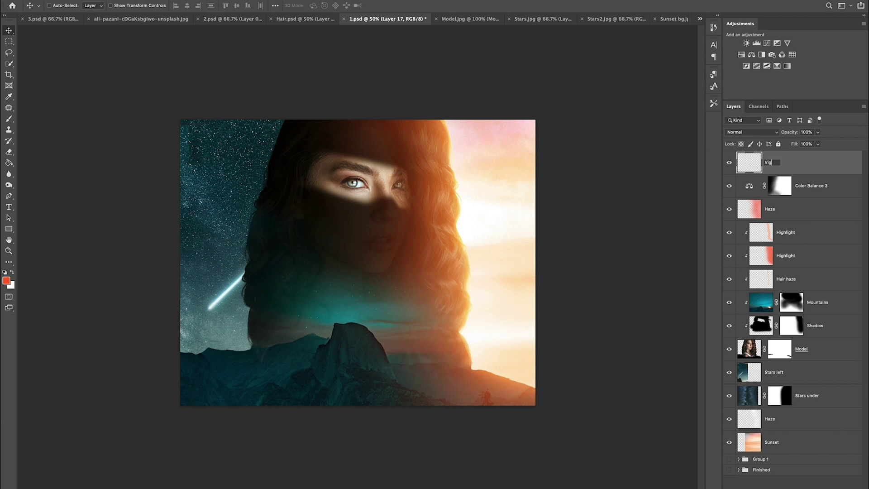
Name the new top layer Vignette, set it to Soft Light, and choose black as the foreground colour.
{"action": "key", "text": "Return"}
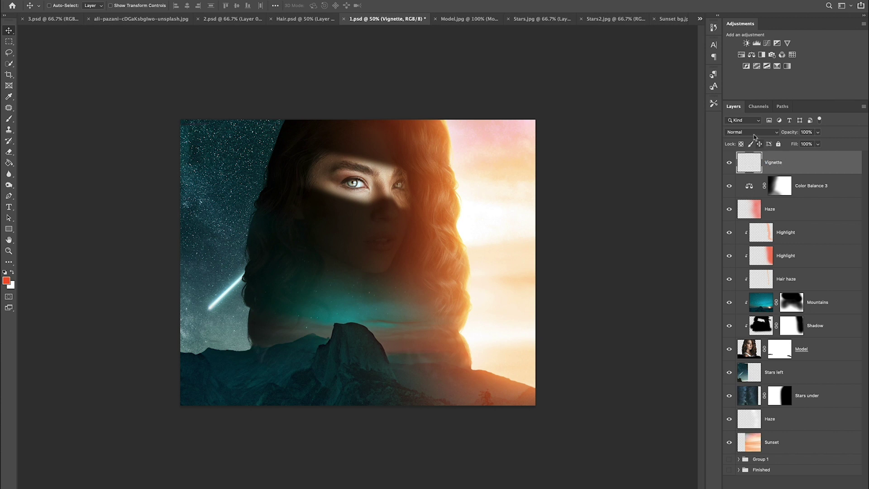
{"action": "left_click", "coordinate": [754, 133]}
{"action": "left_click", "coordinate": [751, 230]}
{"action": "key", "text": "b"}
{"action": "left_click", "coordinate": [4, 281]}
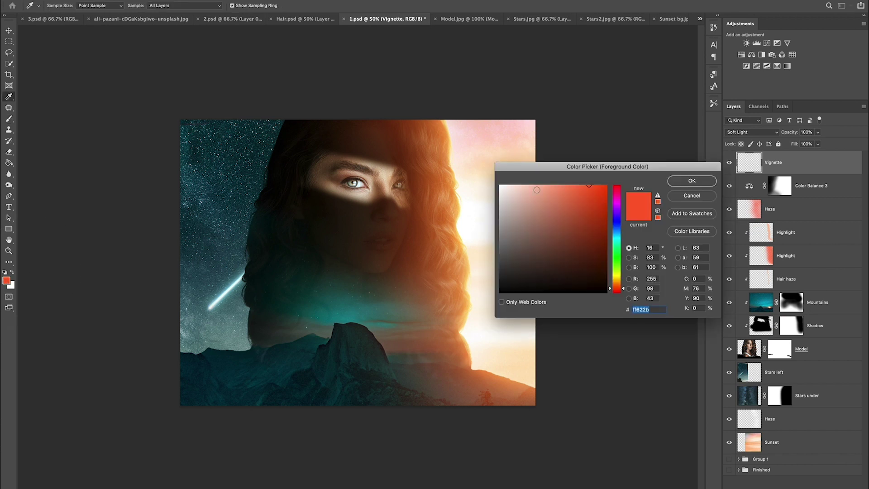
{"action": "left_click_drag", "start_coordinate": [510, 277], "coordinate": [478, 311]}
{"action": "left_click", "coordinate": [691, 181]}
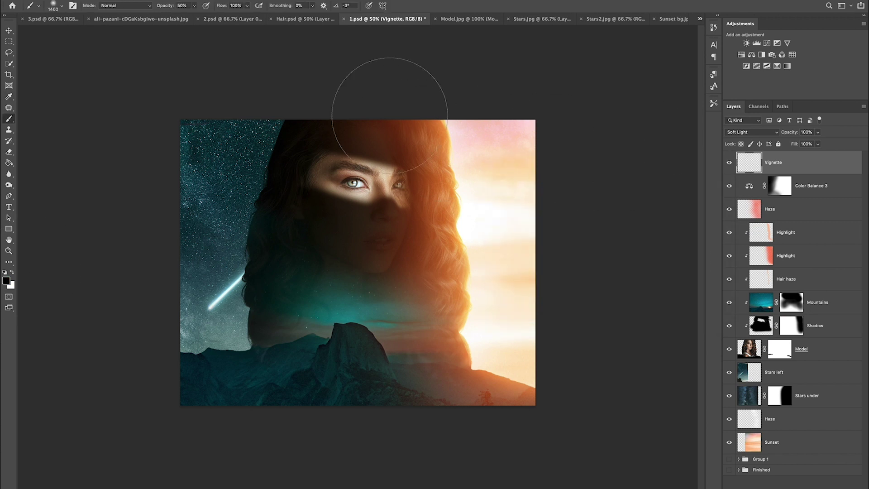
Darken the outer edges of the starry side on the Vignette layer with a soft black brush of about 1800 px at 50% opacity.
{"action": "key", "text": "bracketright"}
{"action": "key", "text": "bracketright"}
{"action": "key", "text": "bracketright"}
{"action": "key", "text": "bracketright"}
{"action": "mouse_move", "coordinate": [194, 118]}
{"action": "left_mouse_down"}
{"action": "mouse_move", "coordinate": [157, 285]}
{"action": "mouse_move", "coordinate": [163, 344]}
{"action": "mouse_move", "coordinate": [183, 388]}
{"action": "mouse_move", "coordinate": [291, 463]}
{"action": "mouse_move", "coordinate": [475, 487]}
{"action": "mouse_move", "coordinate": [341, 476]}
{"action": "mouse_move", "coordinate": [168, 409]}
{"action": "mouse_move", "coordinate": [97, 254]}
{"action": "mouse_move", "coordinate": [159, 62]}
{"action": "mouse_move", "coordinate": [212, 46]}
{"action": "mouse_move", "coordinate": [260, 51]}
{"action": "mouse_move", "coordinate": [125, 111]}
{"action": "mouse_move", "coordinate": [90, 257]}
{"action": "left_mouse_up"}
{"action": "left_click", "coordinate": [412, 137]}
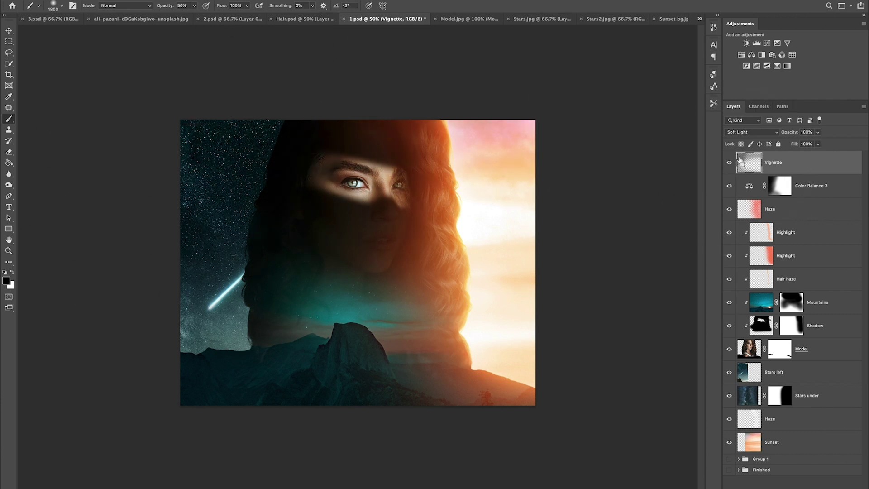
{"action": "key", "text": "ctrl+z"}
Compare the composite with and without the Vignette layer and resize the soft brush to about 1600 px.
{"action": "left_click", "coordinate": [729, 163]}
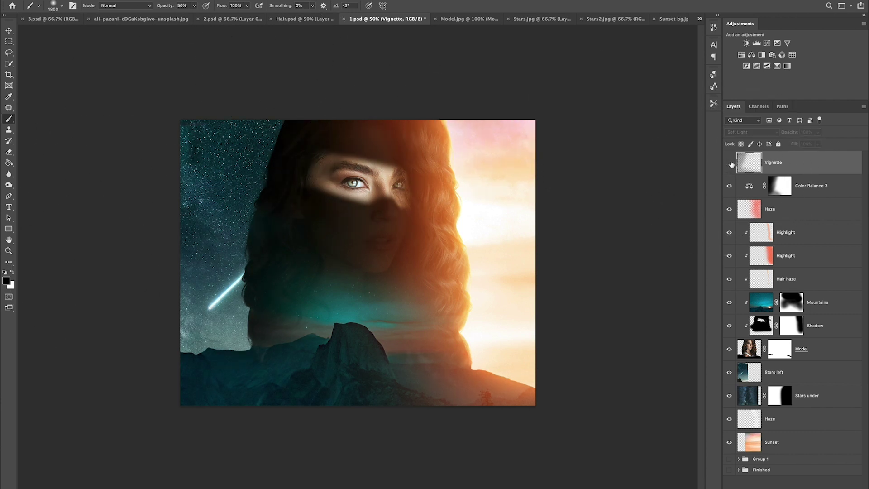
{"action": "left_click", "coordinate": [729, 164]}
{"action": "key", "text": "bracketleft"}
{"action": "key", "text": "bracketleft"}
{"action": "key", "text": "bracketleft"}
{"action": "key", "text": "bracketleft"}
{"action": "key", "text": "bracketleft"}
{"action": "key", "text": "bracketleft"}
{"action": "key", "text": "bracketleft"}
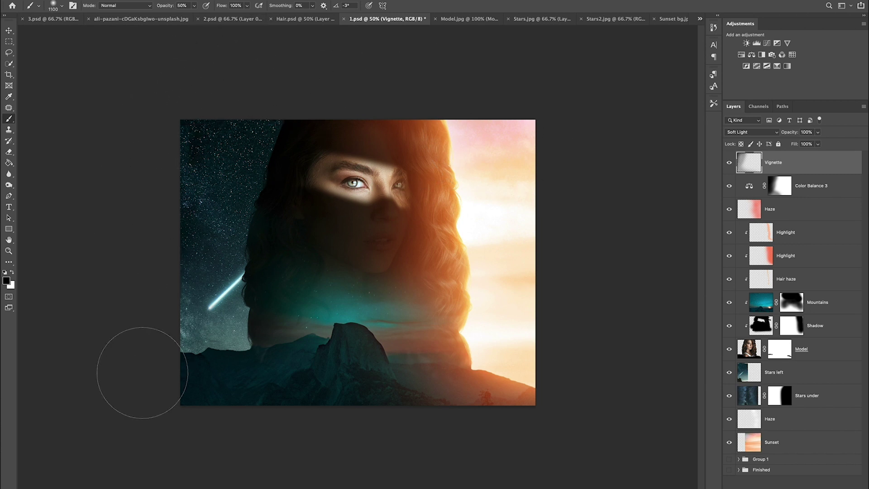
{"action": "key", "text": "bracketright"}
{"action": "key", "text": "bracketright"}
{"action": "key", "text": "bracketright"}
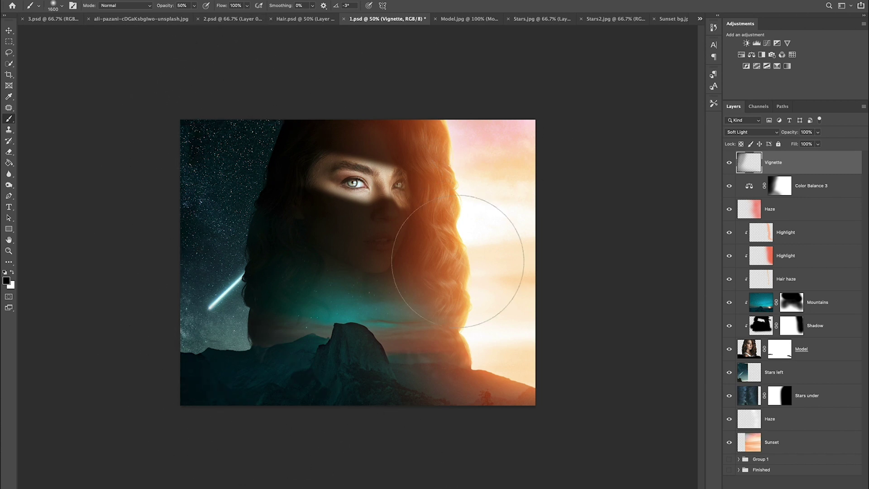
Add a layer mask to the topmost Haze layer and mask the haze over the forehead with a soft black brush of about 1200 px.
{"action": "left_click", "coordinate": [726, 211]}
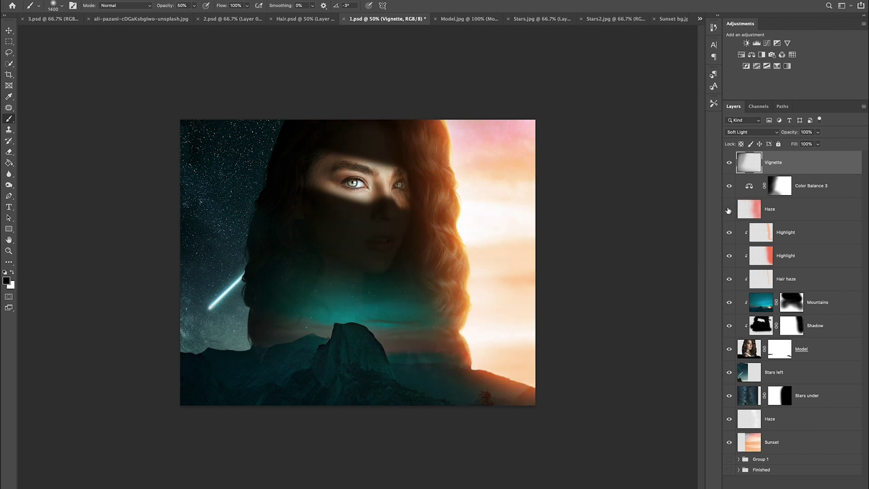
{"action": "left_click", "coordinate": [755, 213]}
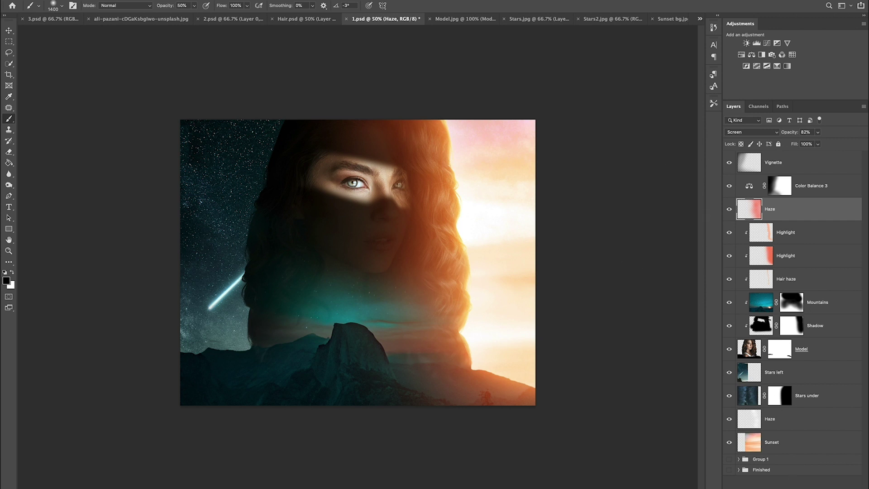
{"action": "left_click", "coordinate": [785, 488]}
{"action": "key", "text": "["}
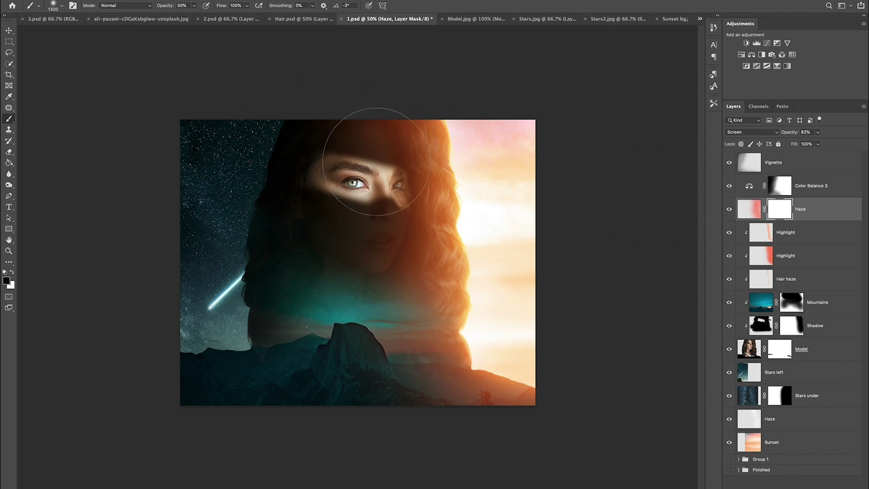
{"action": "key", "text": "["}
{"action": "left_click", "coordinate": [369, 139]}
Try masking the orange haze down the model's face with the brush at 30% opacity.
{"action": "key", "text": "3"}
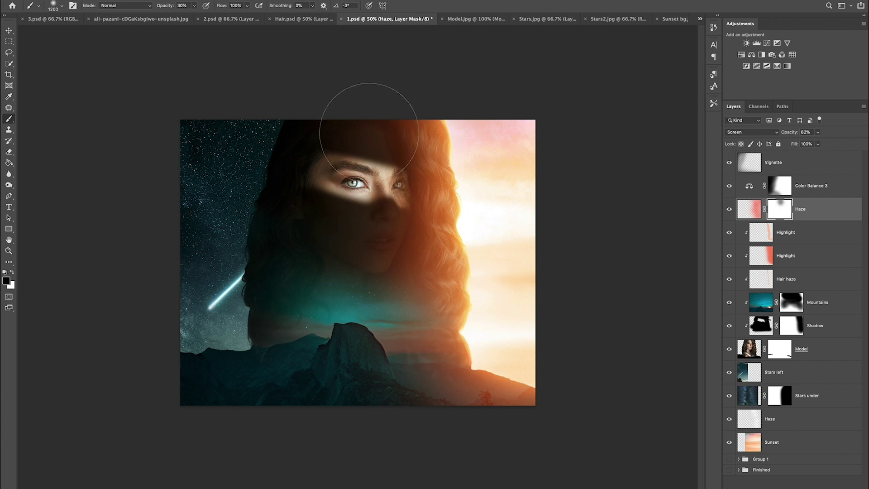
{"action": "left_click_drag", "start_coordinate": [369, 133], "coordinate": [379, 258]}
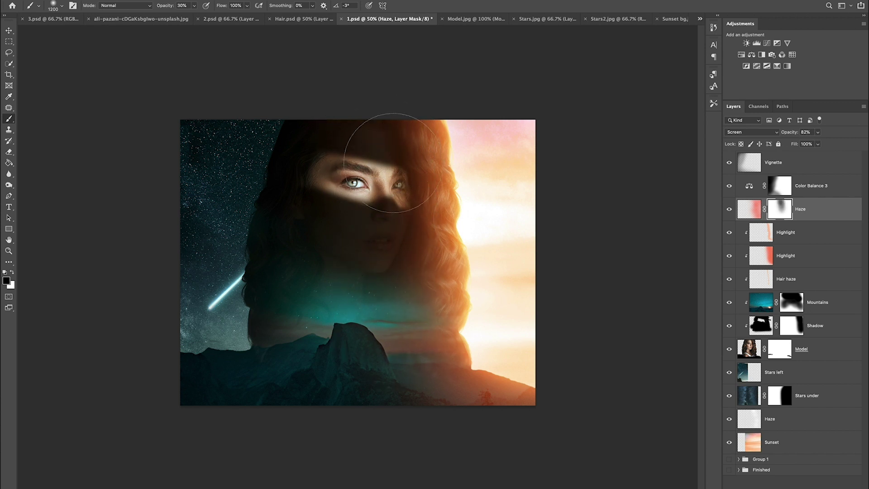
{"action": "mouse_move", "coordinate": [393, 163]}
{"action": "left_mouse_down"}
{"action": "mouse_move", "coordinate": [395, 272]}
{"action": "mouse_move", "coordinate": [408, 366]}
{"action": "left_mouse_up"}
{"action": "key", "text": "ctrl+z"}
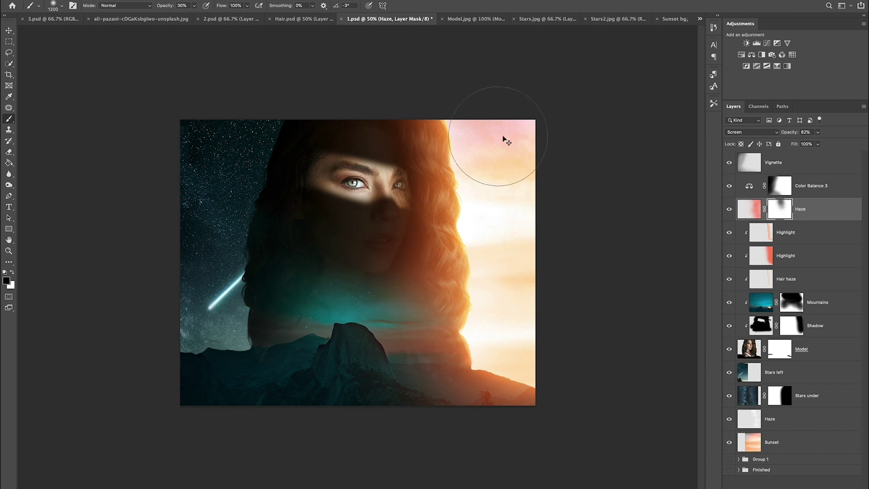
Fade the orange haze down the face and inner hair on its mask with the black brush at 10% opacity.
{"action": "key", "text": "1"}
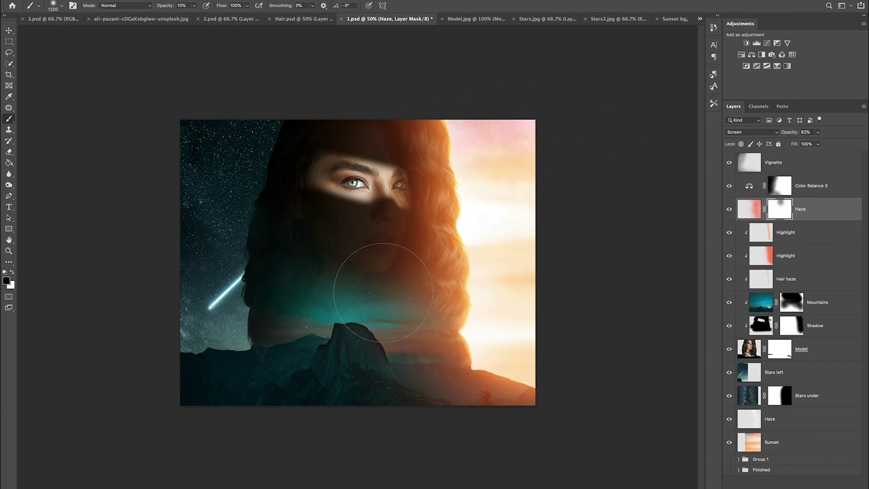
{"action": "left_click_drag", "start_coordinate": [385, 252], "coordinate": [401, 368]}
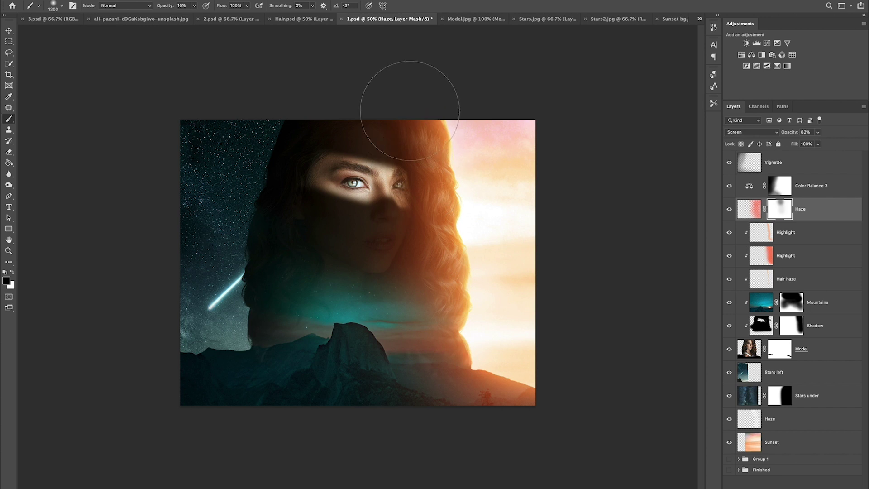
{"action": "mouse_move", "coordinate": [398, 86]}
{"action": "left_mouse_down"}
{"action": "mouse_move", "coordinate": [428, 376]}
{"action": "mouse_move", "coordinate": [446, 403]}
{"action": "left_mouse_up"}
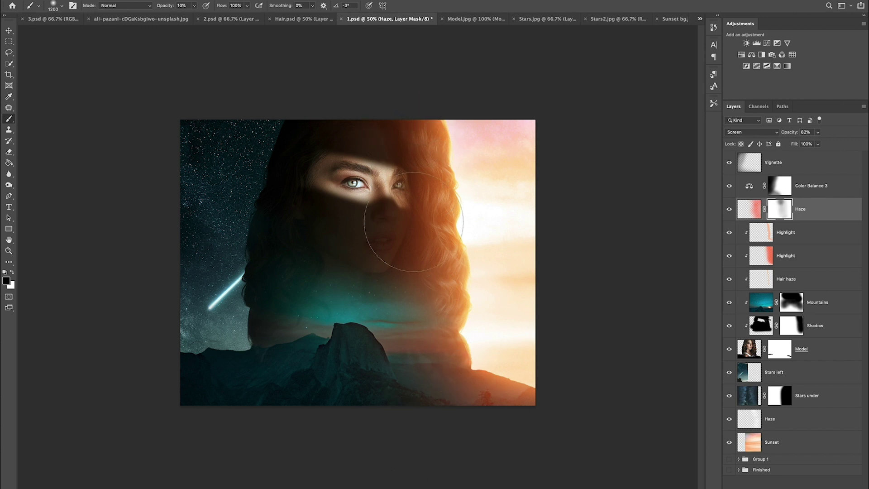
Add a Color Balance adjustment layer above Vignette, with midtones at +12 towards red and +11 towards blue.
{"action": "left_click", "coordinate": [748, 163]}
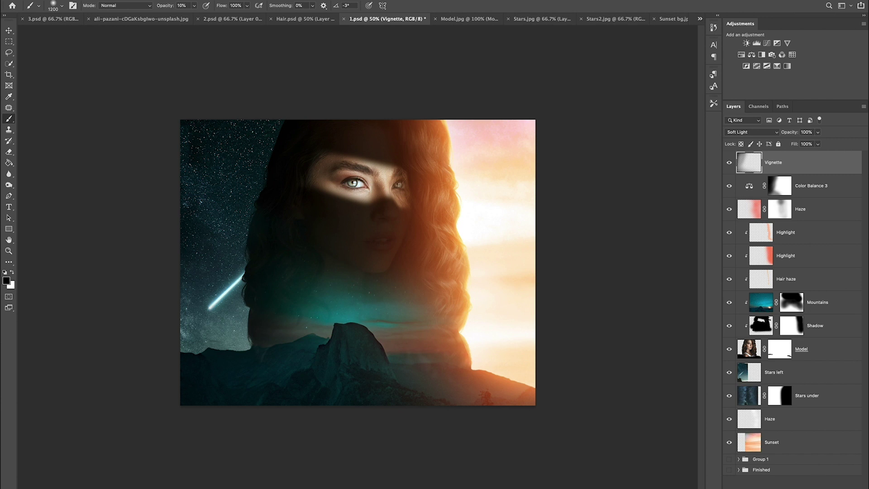
{"action": "left_click", "coordinate": [796, 487]}
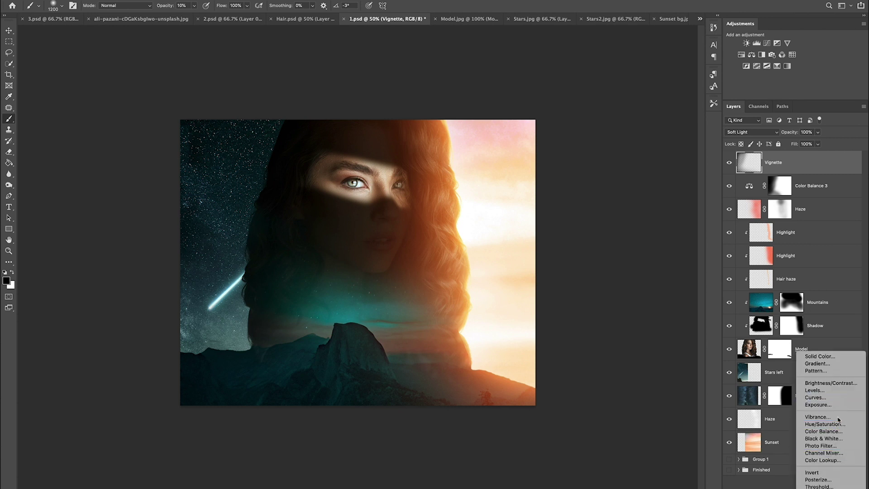
{"action": "left_click", "coordinate": [838, 433]}
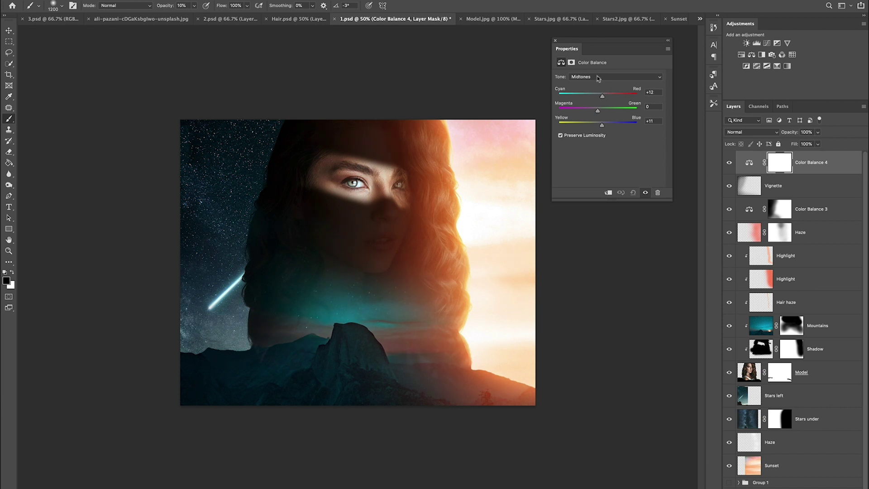
Set the top Color Balance layer's highlights to +12 on Cyan–Red and -5 on Yellow–Blue.
{"action": "left_click", "coordinate": [598, 78]}
{"action": "left_click", "coordinate": [598, 85]}
{"action": "left_click_drag", "start_coordinate": [597, 125], "coordinate": [592, 127]}
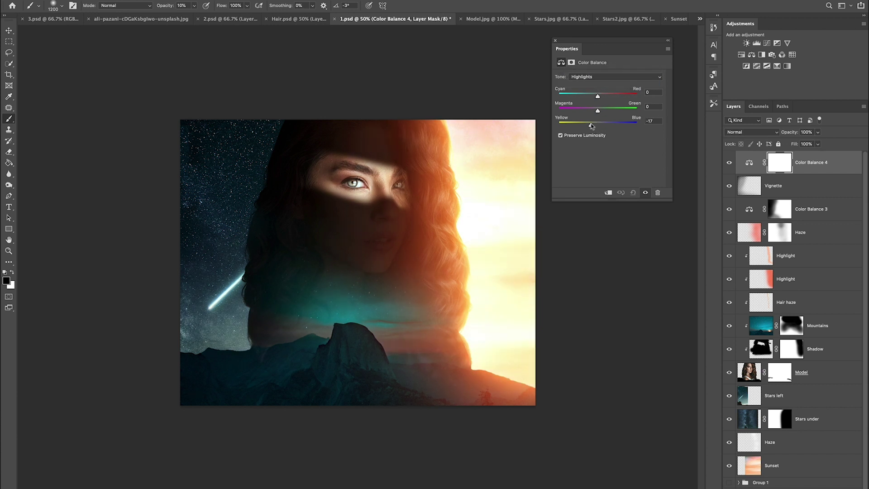
{"action": "left_click", "coordinate": [604, 125]}
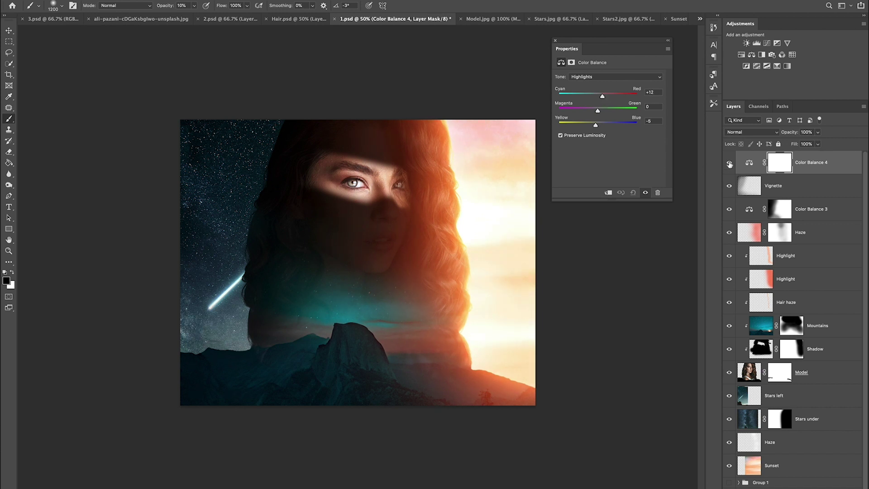
Add a layer named Blue directly above Stars left and set its blending mode to Overlay.
{"action": "left_click", "coordinate": [830, 393]}
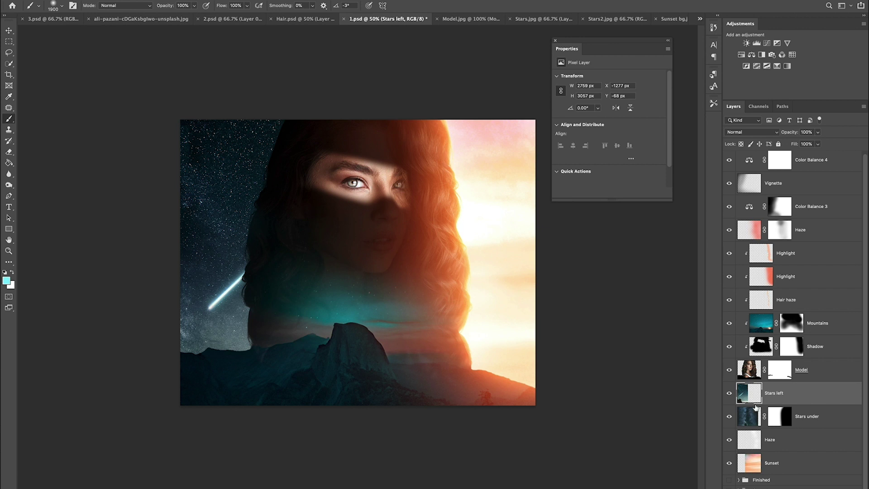
{"action": "key", "text": "alt+shift+super+n"}
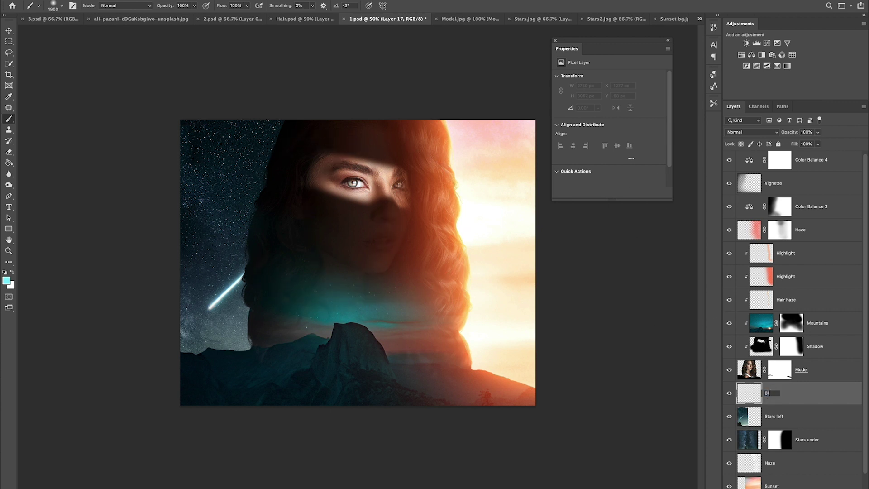
{"action": "key", "text": "Return"}
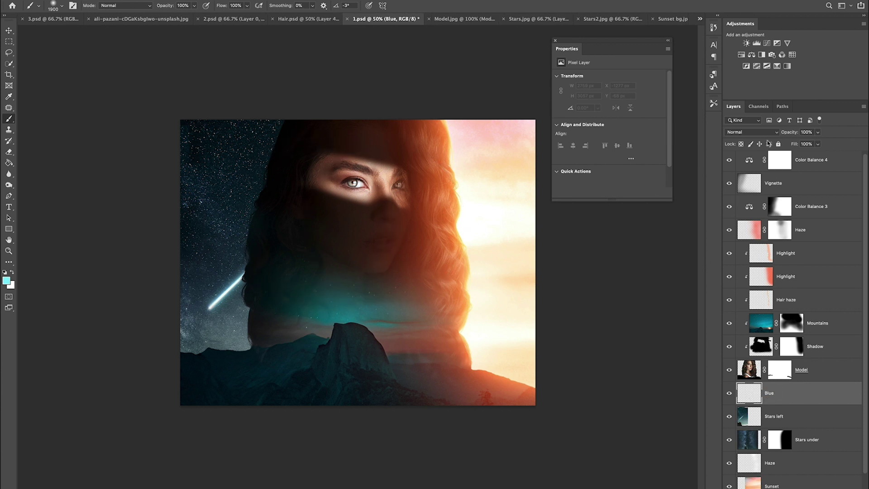
{"action": "left_click", "coordinate": [757, 133]}
{"action": "left_click", "coordinate": [736, 224]}
Dab light cyan (#82efff) behind the model's head on the Blue layer with a soft brush of about 1900 px at 100% opacity.
{"action": "left_click", "coordinate": [6, 282]}
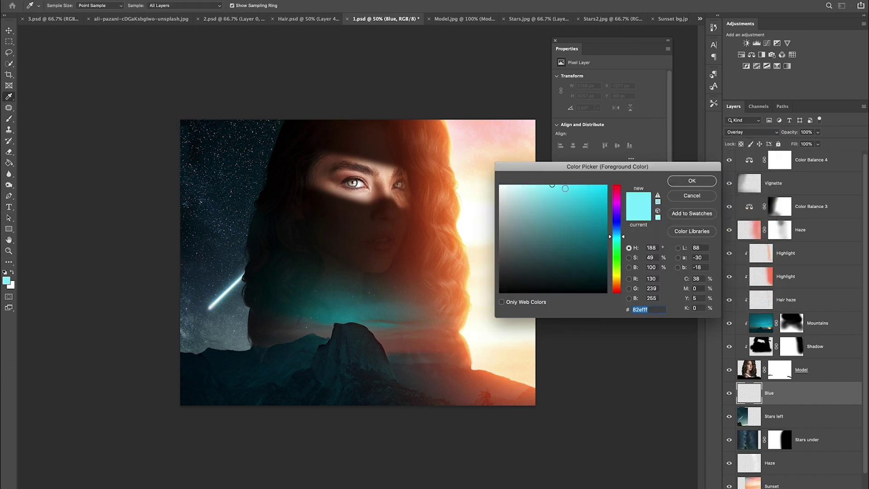
{"action": "left_click", "coordinate": [677, 181]}
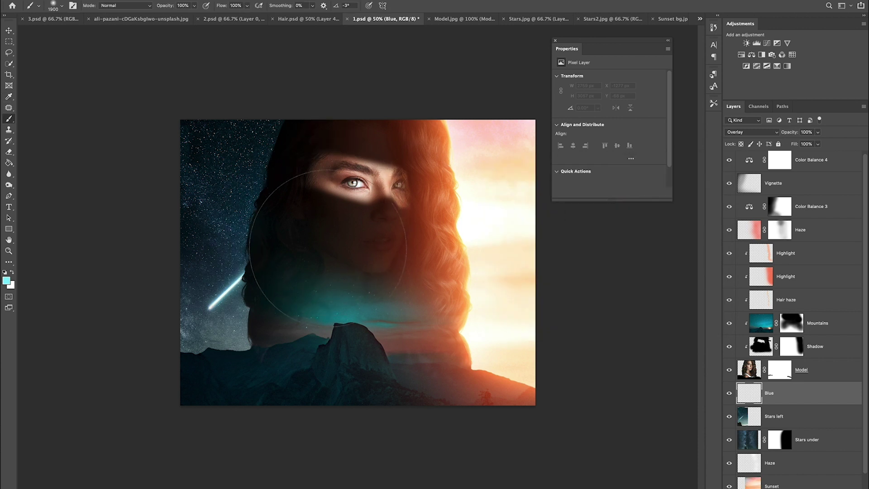
{"action": "left_click", "coordinate": [339, 247]}
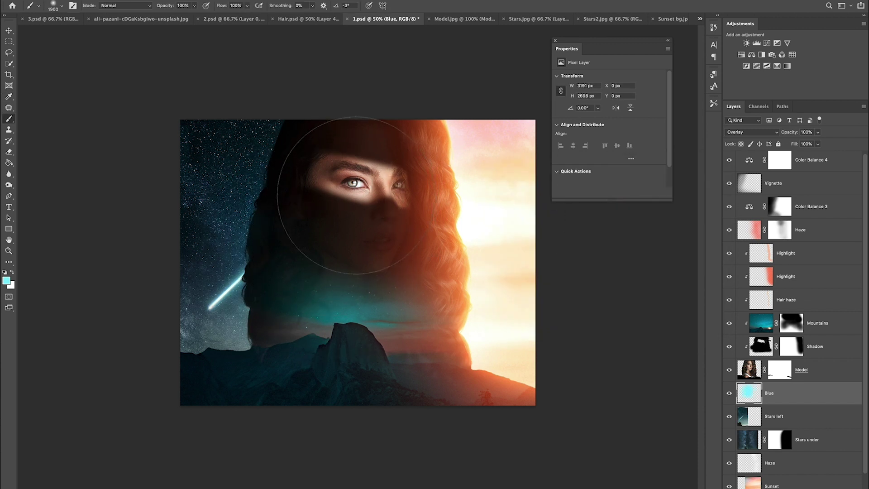
{"action": "left_click", "coordinate": [349, 187]}
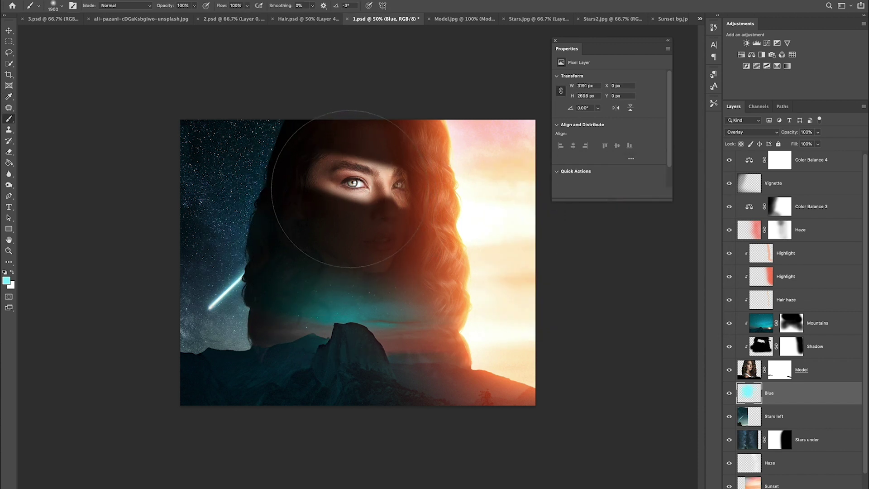
Lower the Blue layer's opacity to about 67% and compare the starry side with and without the layer.
{"action": "left_click", "coordinate": [731, 394]}
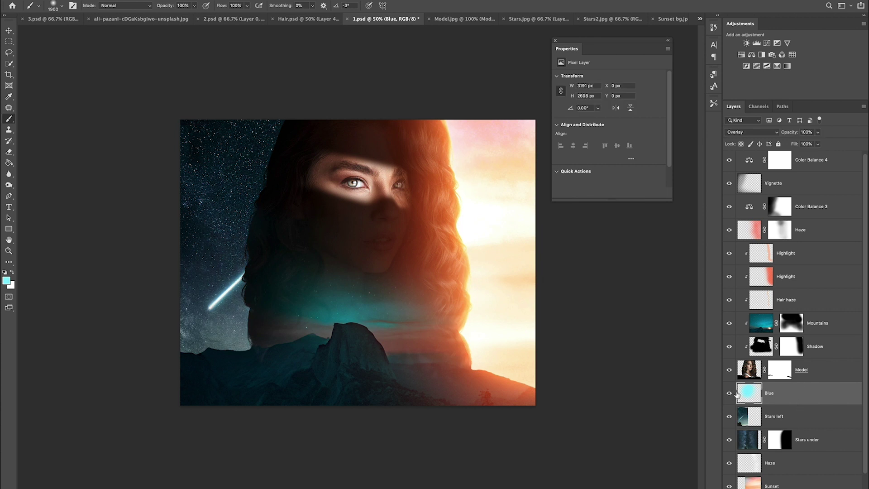
{"action": "left_click", "coordinate": [817, 131]}
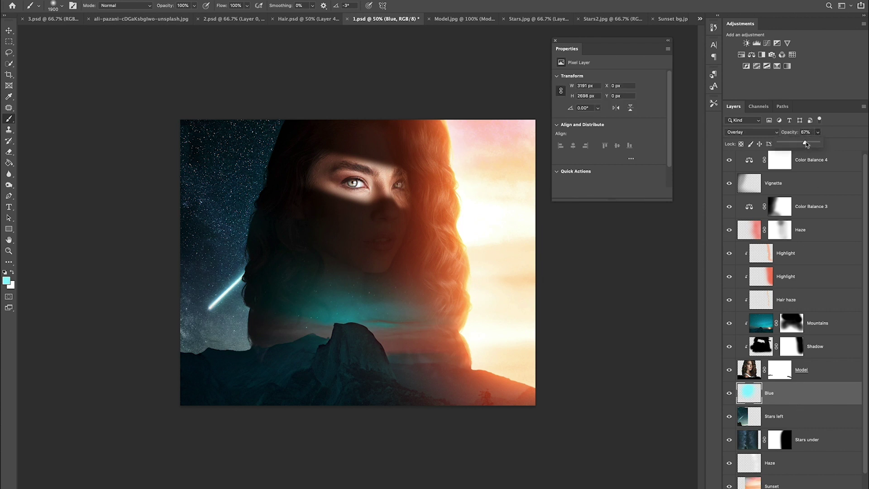
{"action": "left_click", "coordinate": [730, 395]}
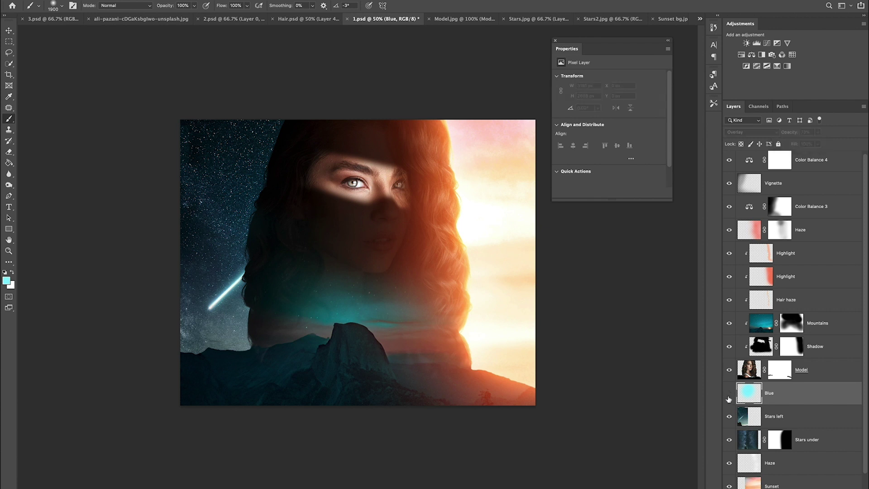